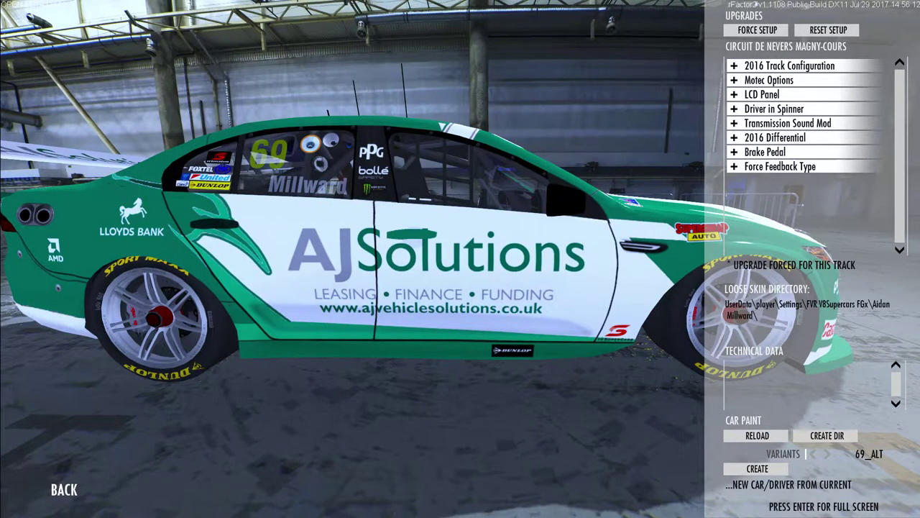
Step: Return from the #69 car showroom to the vehicle selection list
left_click(72, 496)
Step: Collapse the Super Black Racing, Ford Falcon FG-X, Season 2016, FVR V8 Supercars and FVRFactor Mods groups
scroll(181, 209, "up", 1)
scroll(180, 210, "up", 1)
left_click(180, 210)
scroll(172, 201, "up", 1)
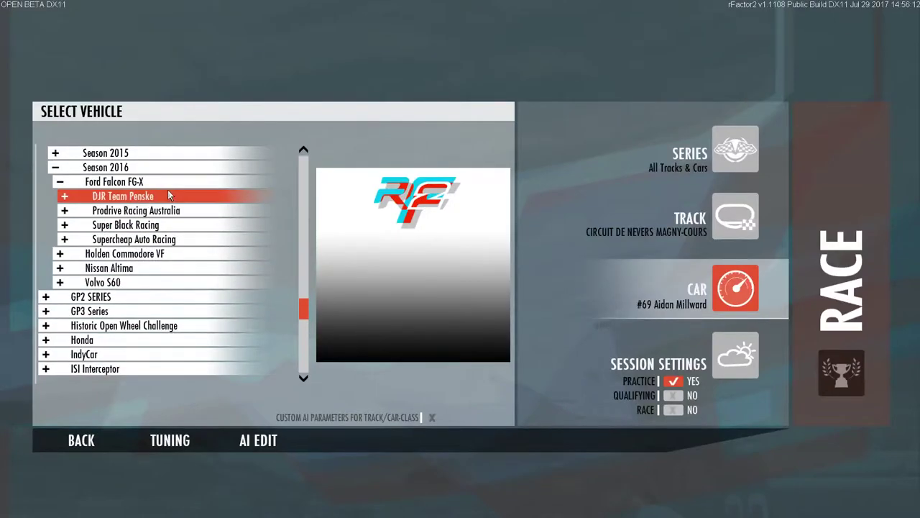
left_click(167, 194)
left_click(165, 183)
left_click(164, 169)
scroll(163, 178, "up", 3)
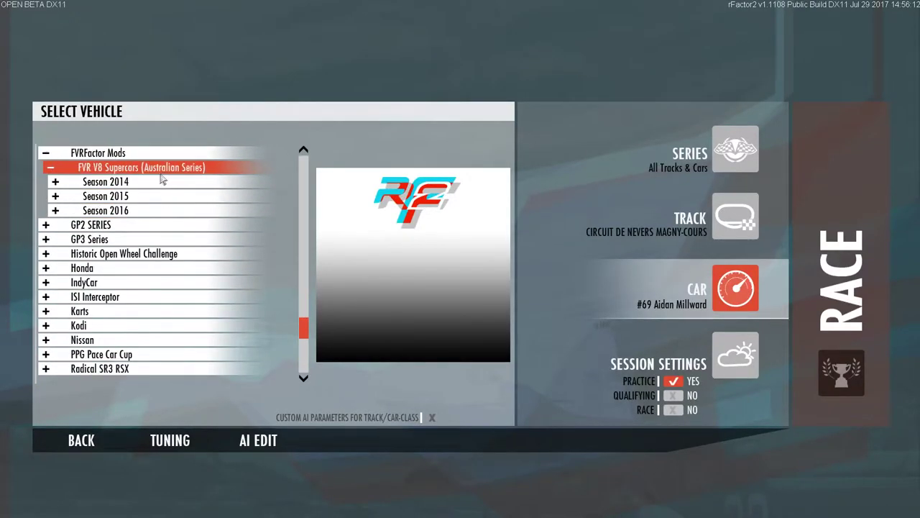
left_click(162, 171)
scroll(163, 180, "up", 2)
left_click(163, 181)
Step: Expand the FR3.5 2014 group and select the Formula Renault 3.5 2014 #9 car
scroll(152, 190, "up", 1)
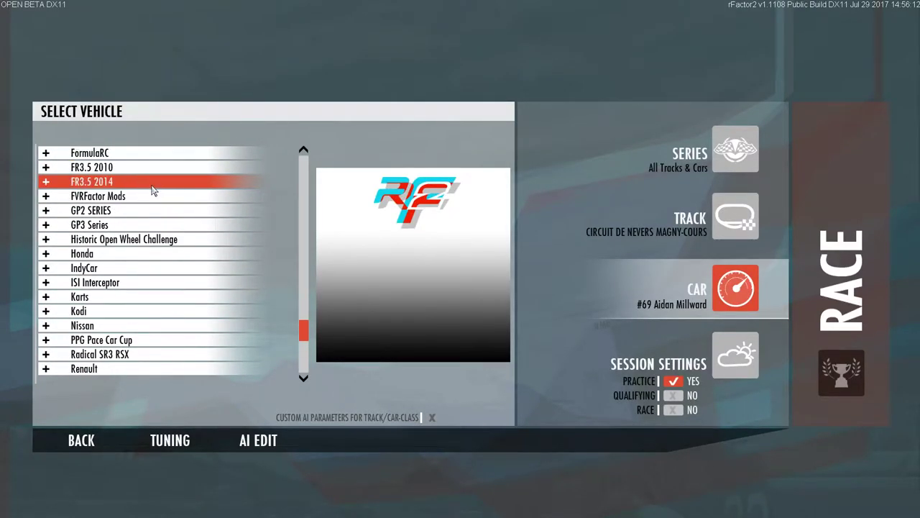
left_click(152, 184)
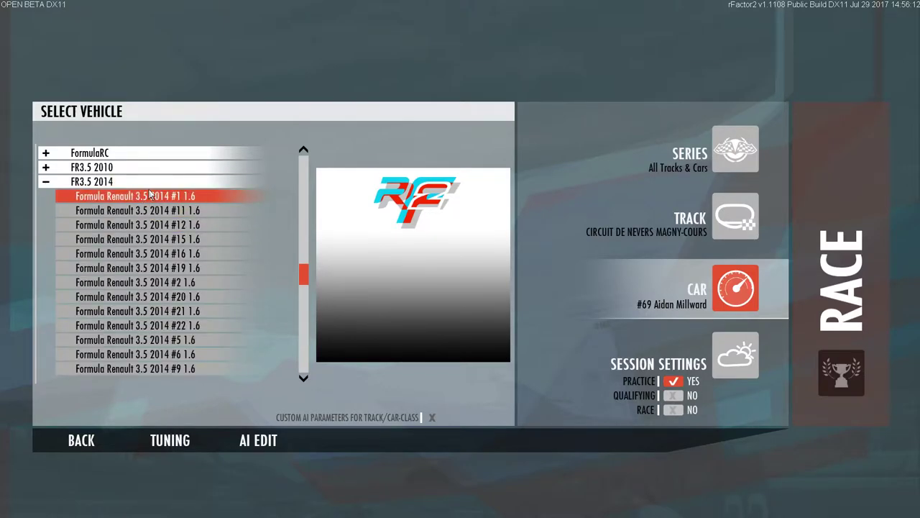
scroll(150, 194, "down", 4)
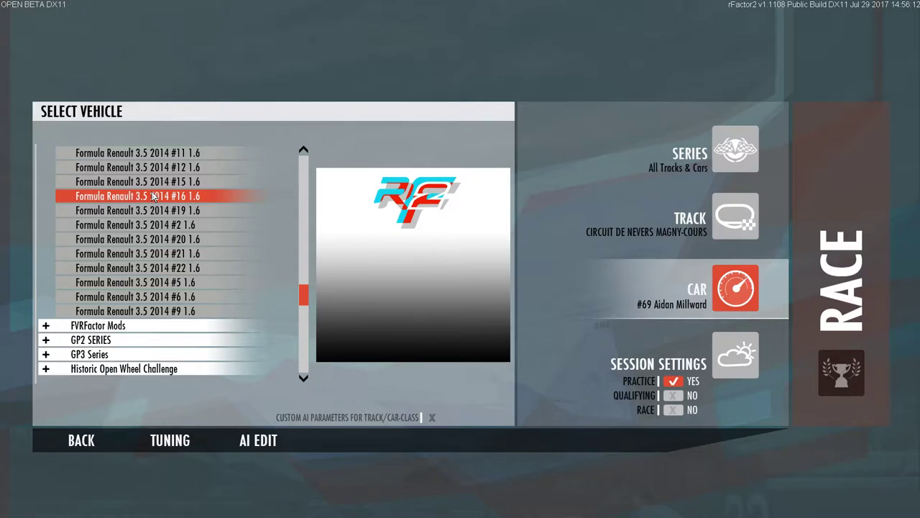
left_click(180, 310)
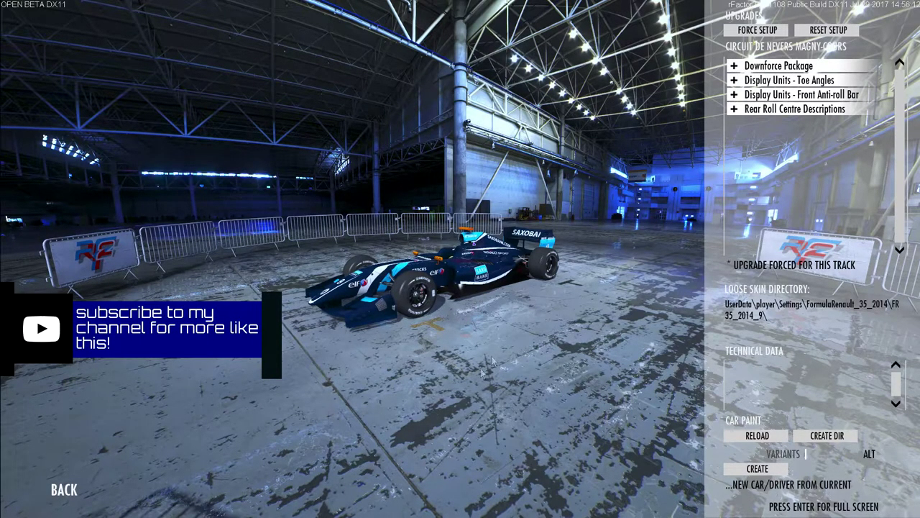
Step: Orbit the showroom camera around the blue Saxo Bank #9 car, then create its skin directory
scroll(491, 340, "up", 5)
left_click_drag(498, 338, 357, 337)
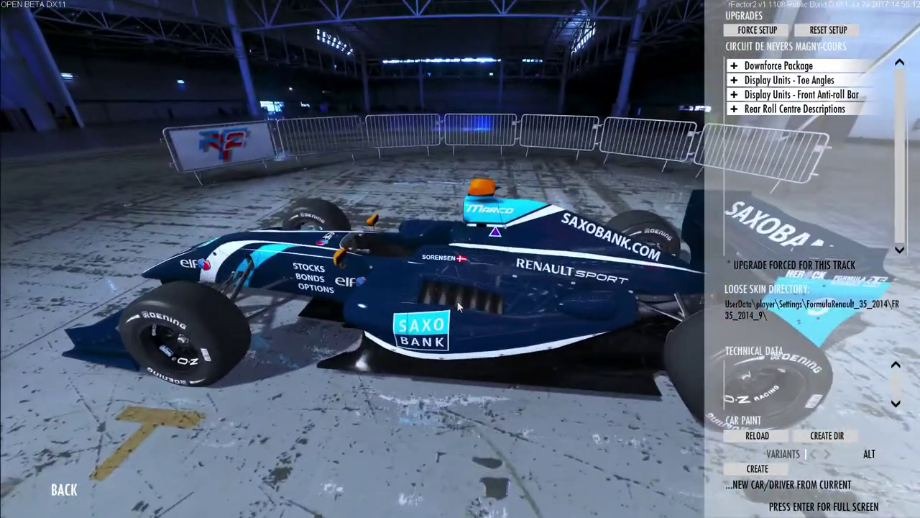
scroll(507, 287, "up", 3)
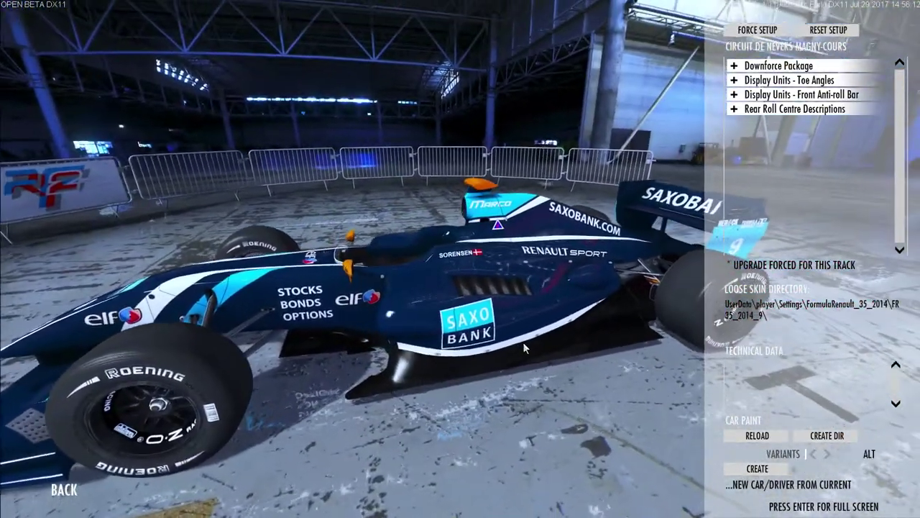
left_click_drag(524, 344, 770, 384)
scroll(545, 306, "down", 3)
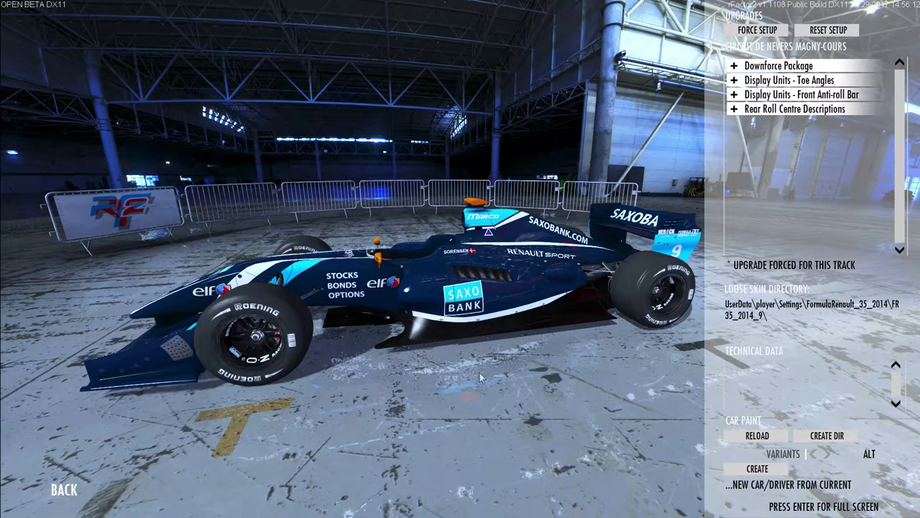
left_click(809, 435)
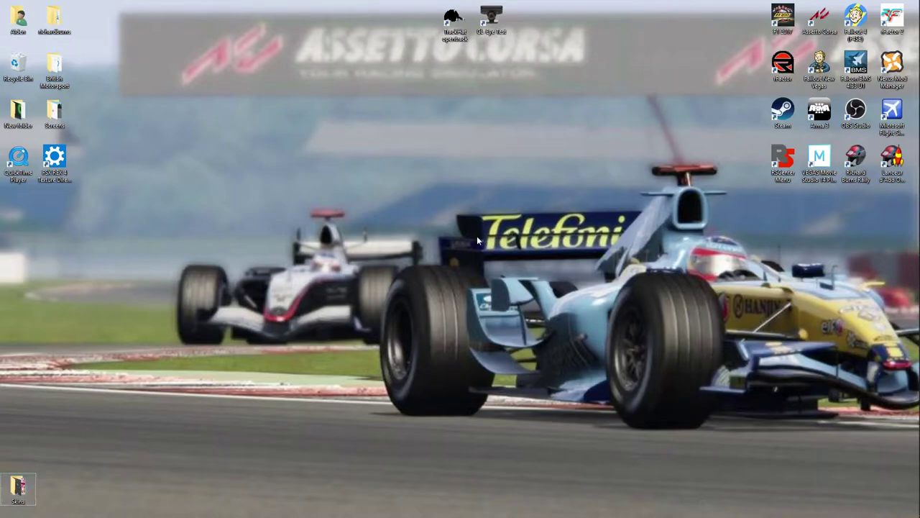
Step: Bring up Firefox and switch to the fvrmodding Templates 2014 - 2016 page
mouse_move(918, 215)
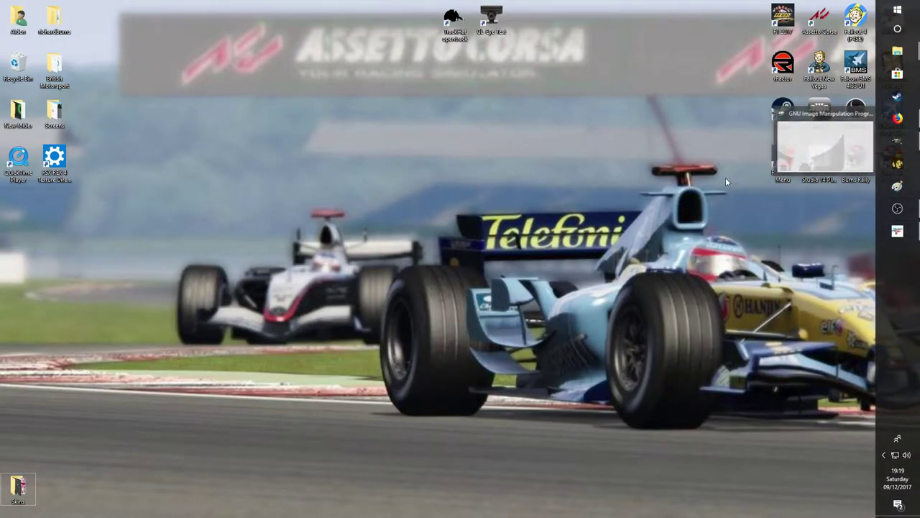
left_click(899, 126)
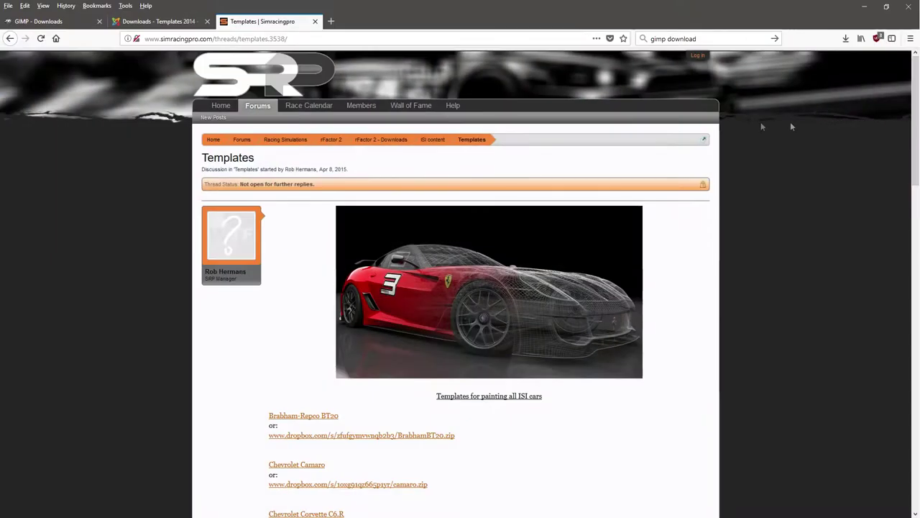
left_click(22, 23)
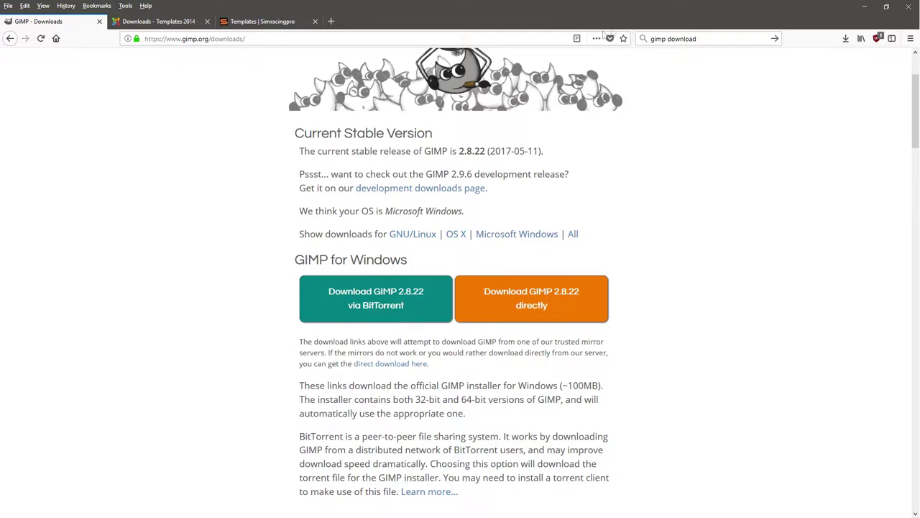
left_click(172, 22)
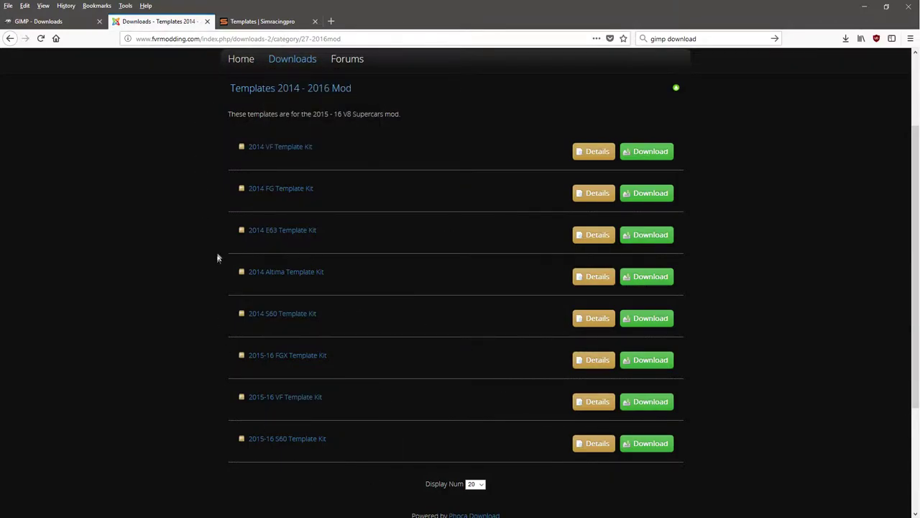
Step: Switch to the Simracingpro Templates thread and scroll to the fr35_2014_template.zip Dropbox link
left_click(265, 21)
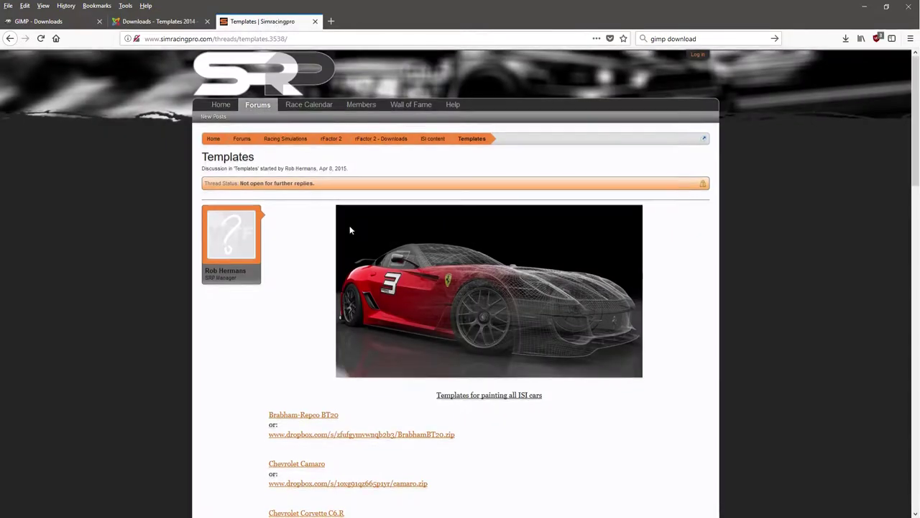
scroll(287, 223, "down", 6)
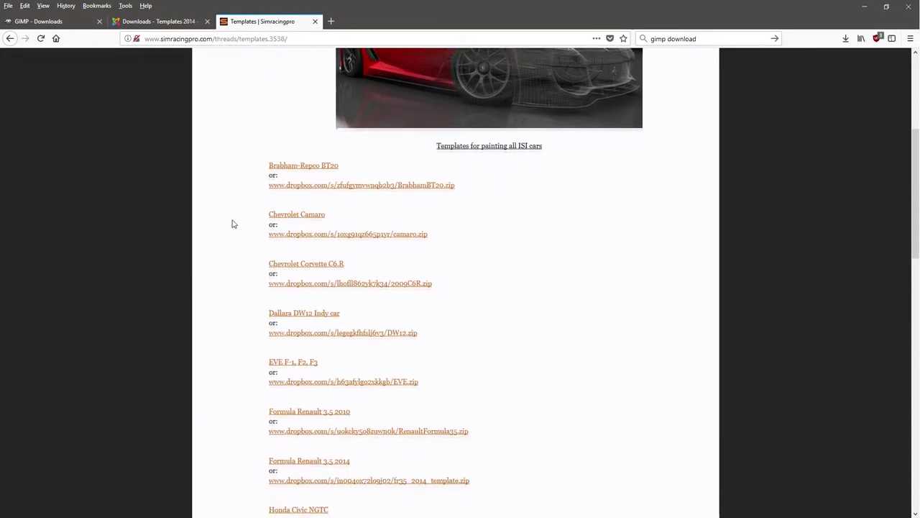
scroll(231, 223, "down", 5)
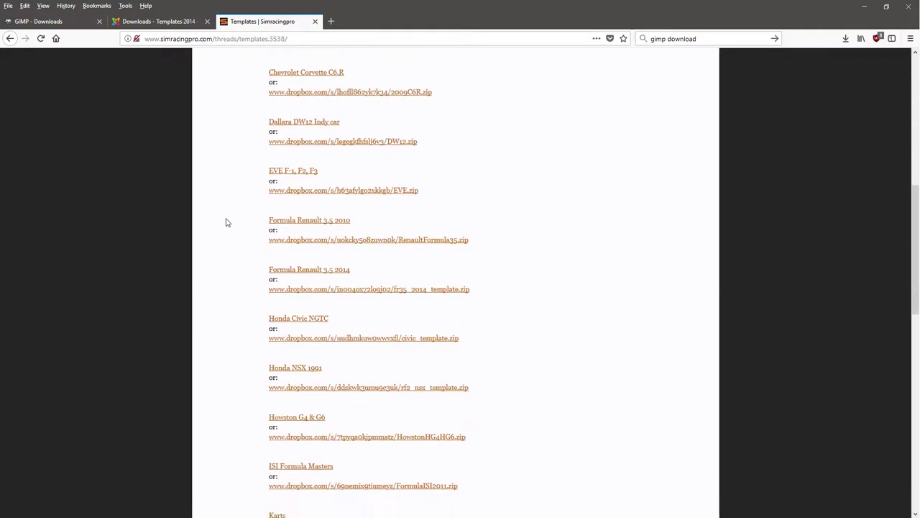
scroll(225, 221, "down", 1)
scroll(223, 219, "down", 1)
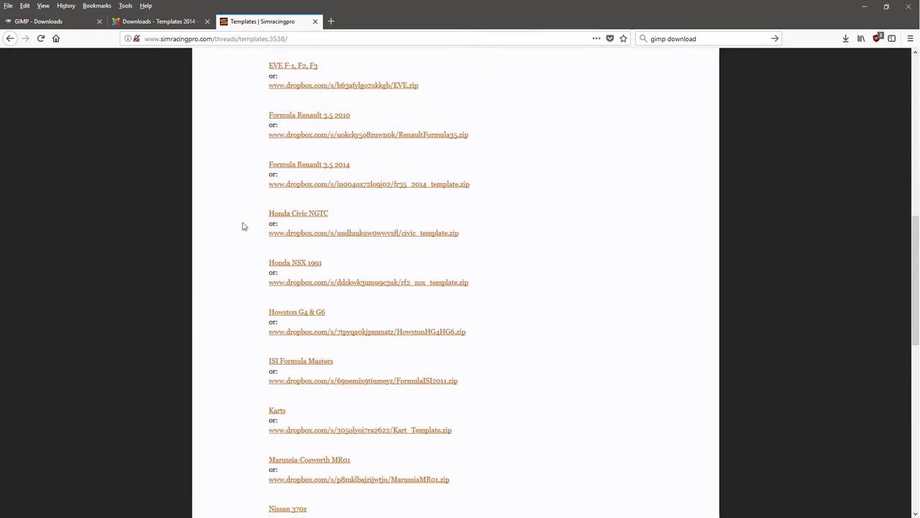
scroll(243, 226, "down", 3)
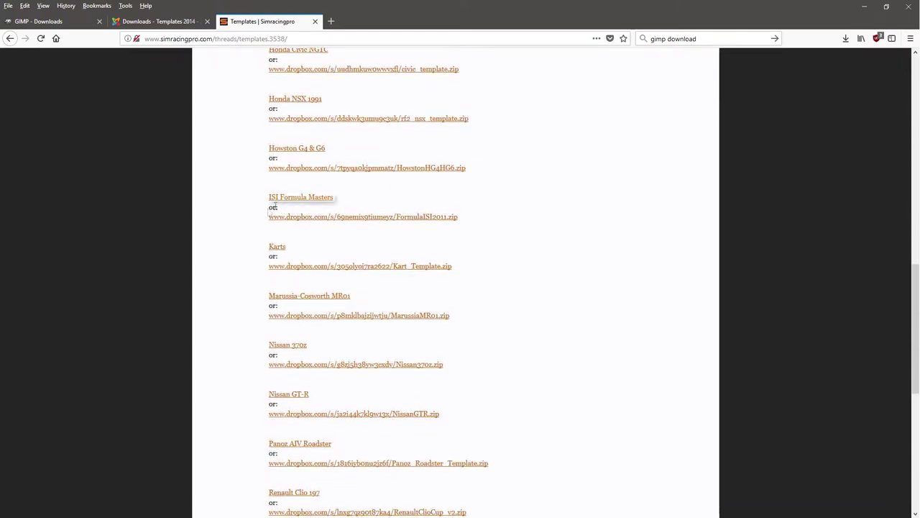
scroll(232, 238, "down", 2)
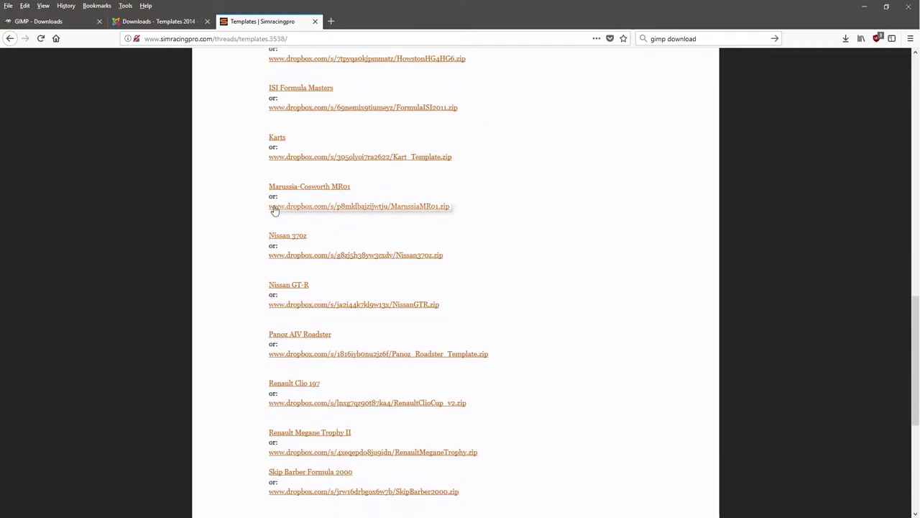
scroll(248, 198, "up", 10)
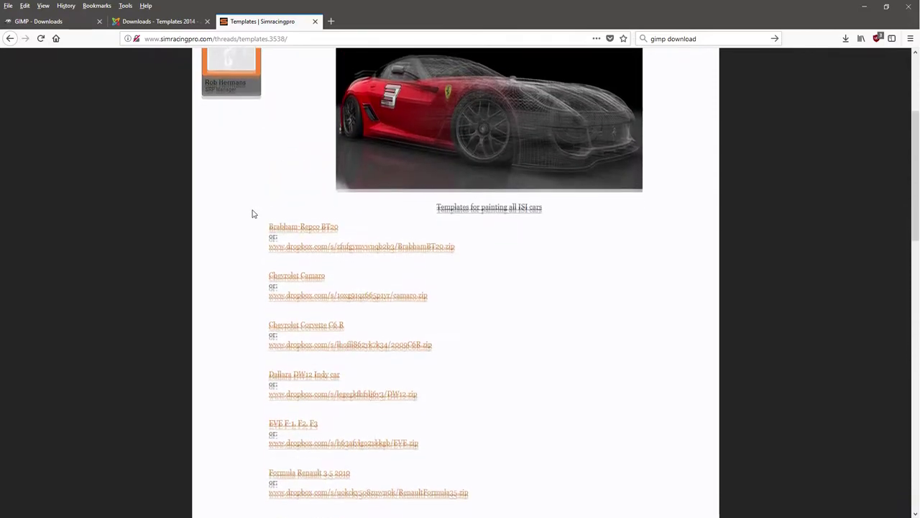
scroll(252, 213, "down", 3)
scroll(252, 214, "down", 3)
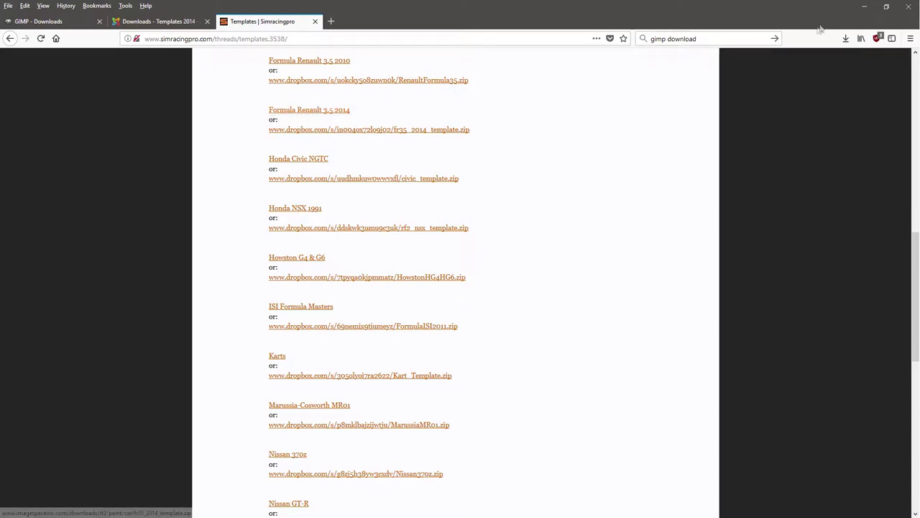
Step: Minimise Firefox and open Skins > fr35_2014_template in File Explorer
left_click(864, 7)
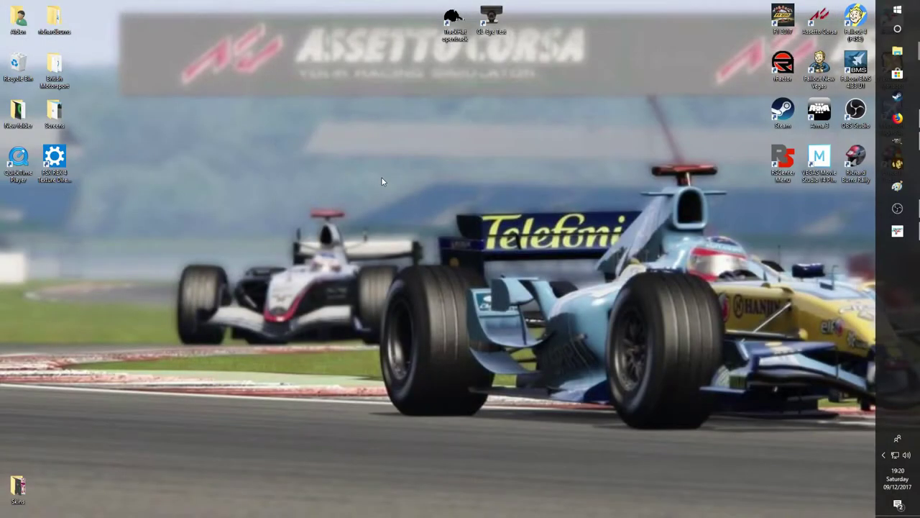
double_click(12, 495)
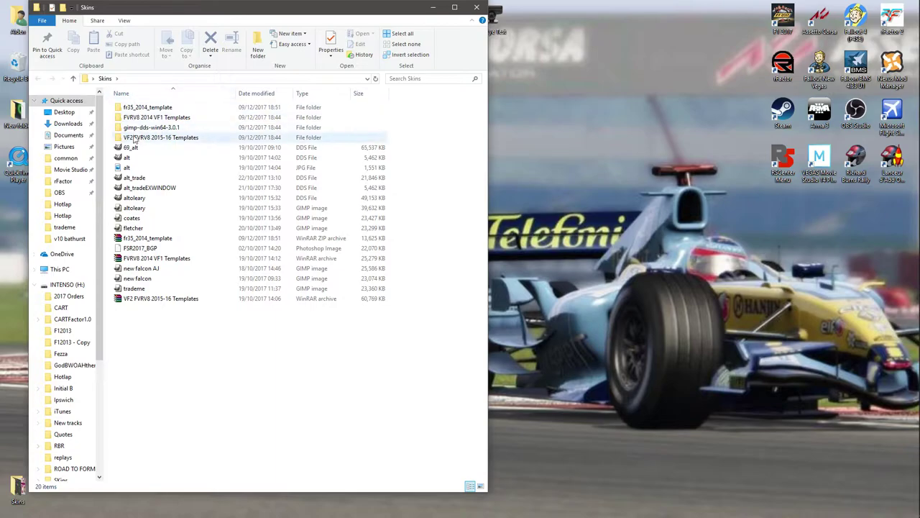
double_click(153, 108)
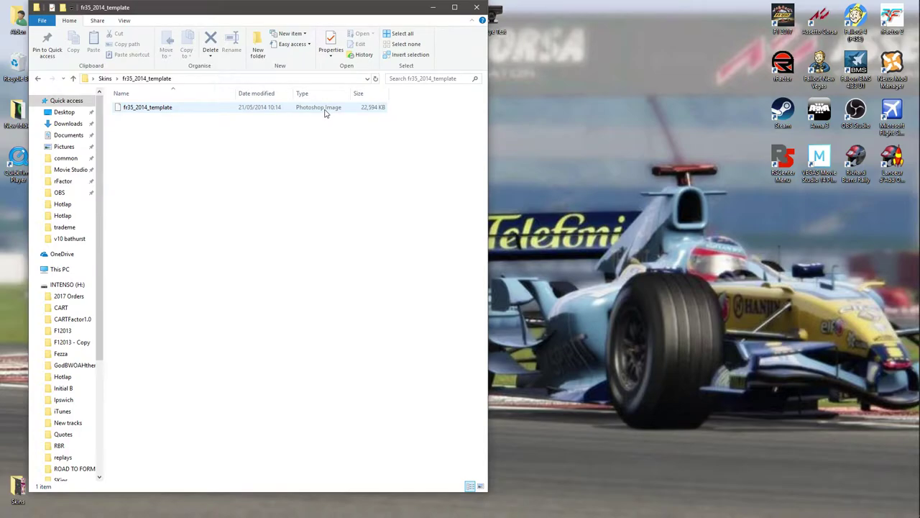
right_click(193, 107)
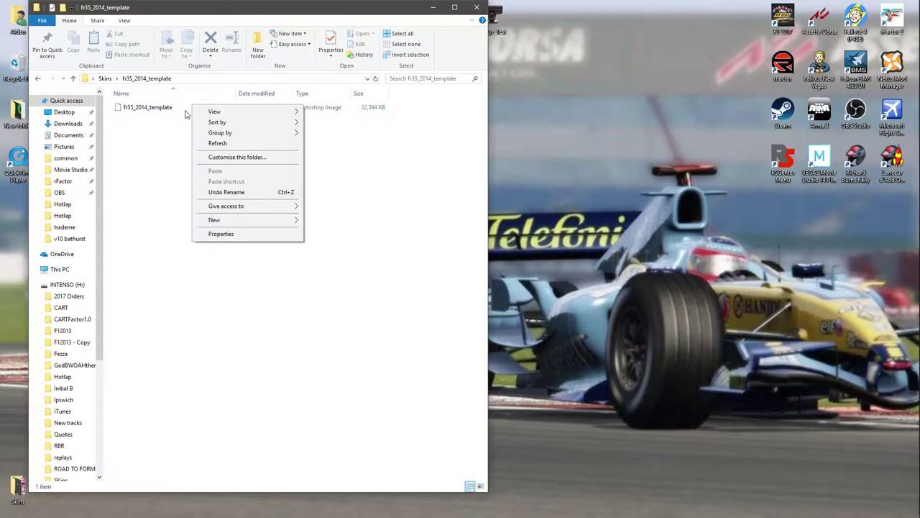
left_click(166, 117)
mouse_move(915, 165)
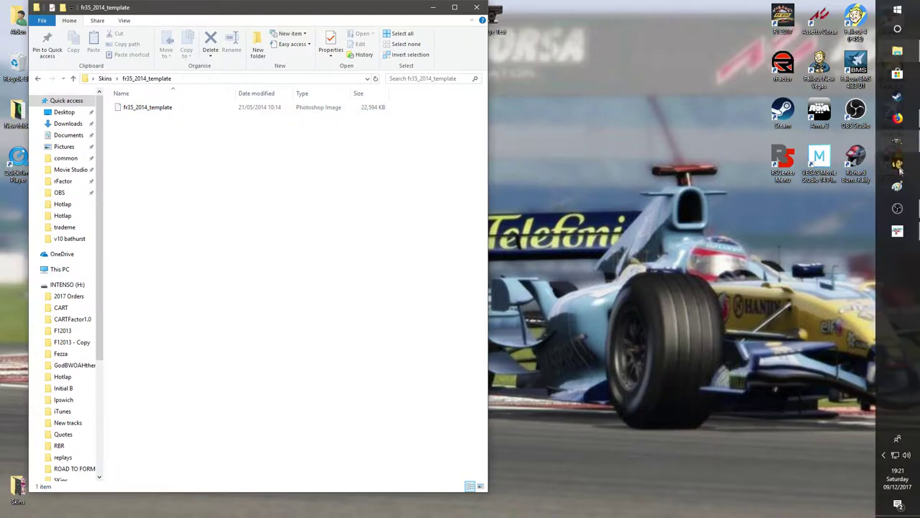
Step: Reopen the recent fr35_2014_template image in GIMP and maximise the window
left_click(902, 164)
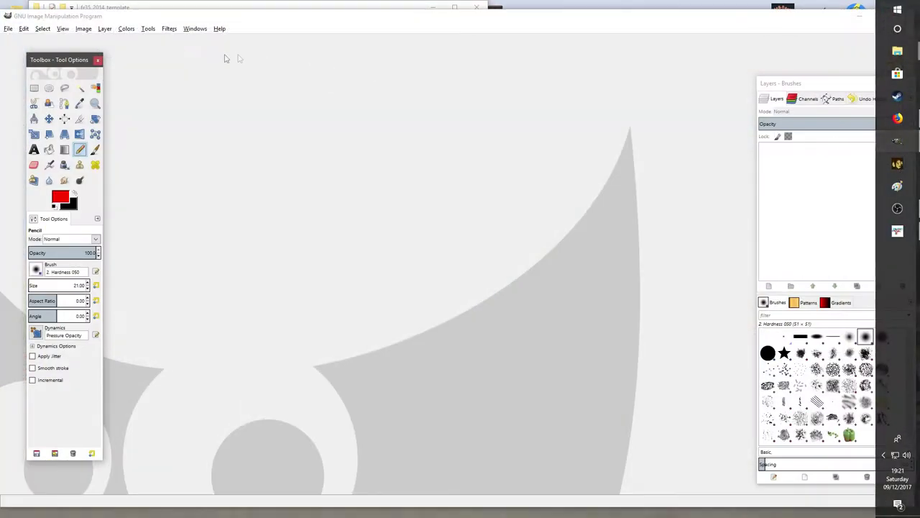
left_click(8, 28)
mouse_move(44, 93)
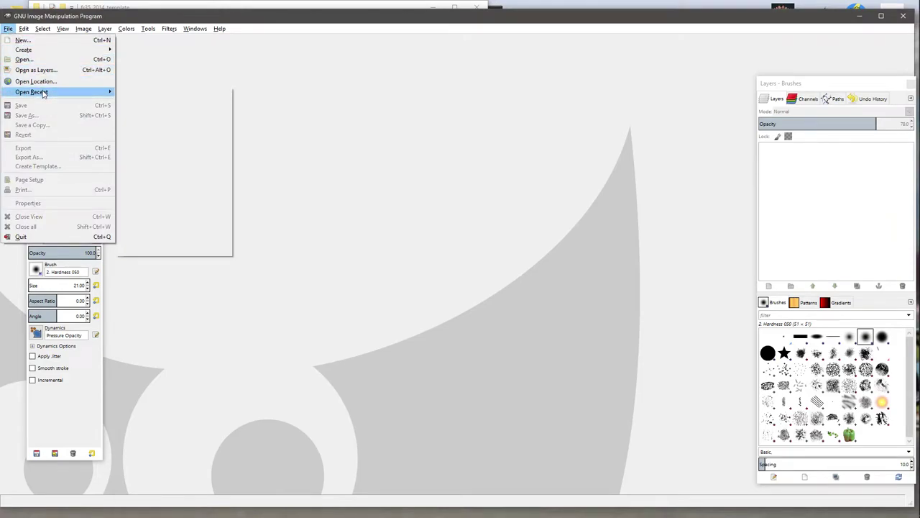
left_click(150, 96)
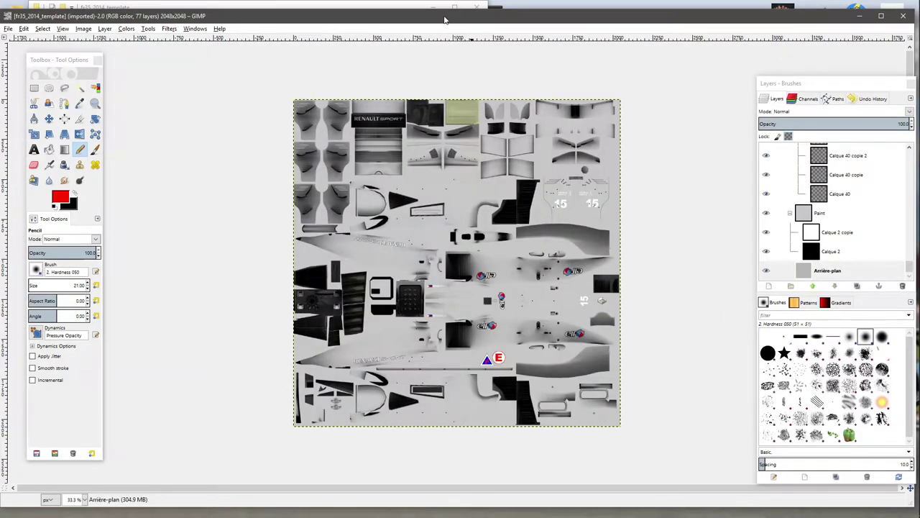
double_click(444, 19)
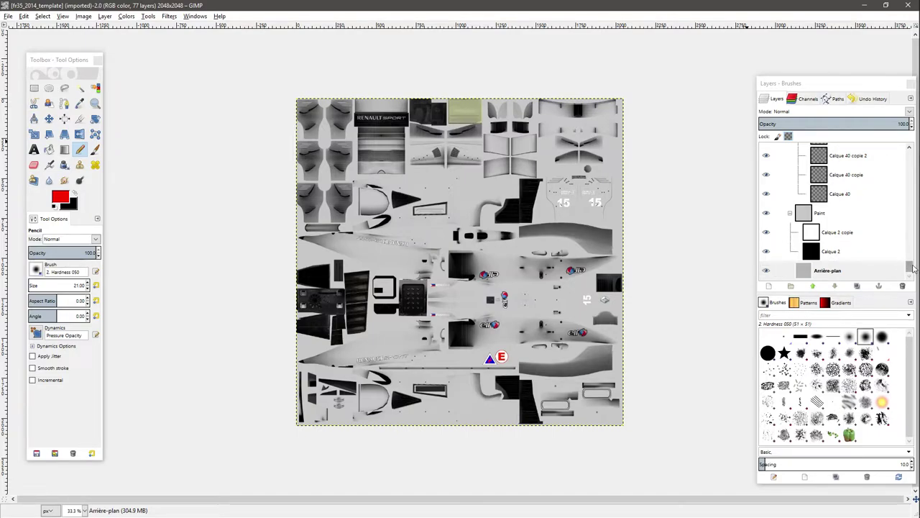
left_click_drag(912, 267, 911, 153)
Step: Bucket-fill the Calque 2 copie layer red and set its opacity to about 80
left_click(864, 157)
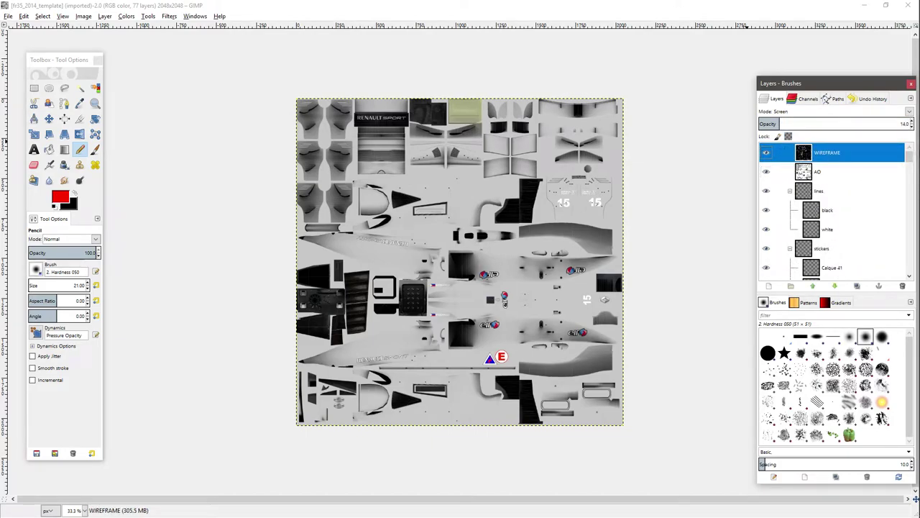
left_click(49, 149)
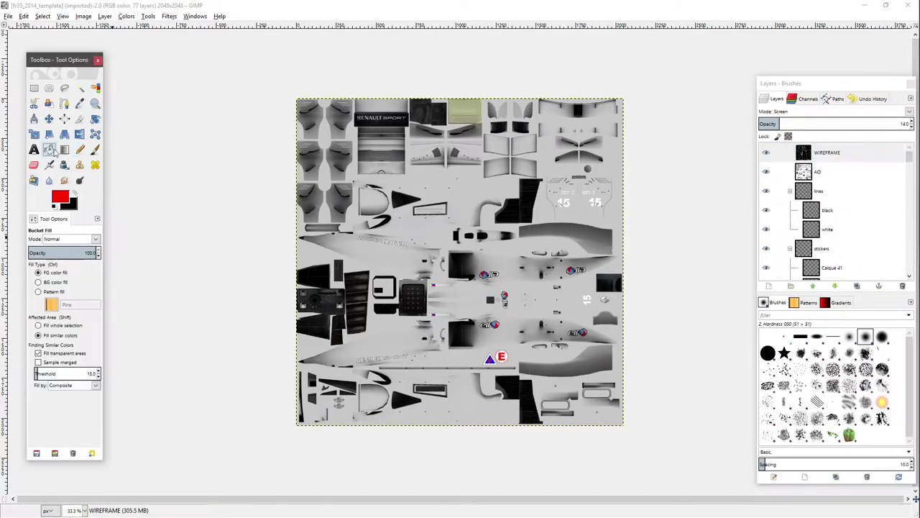
left_click_drag(911, 155, 909, 268)
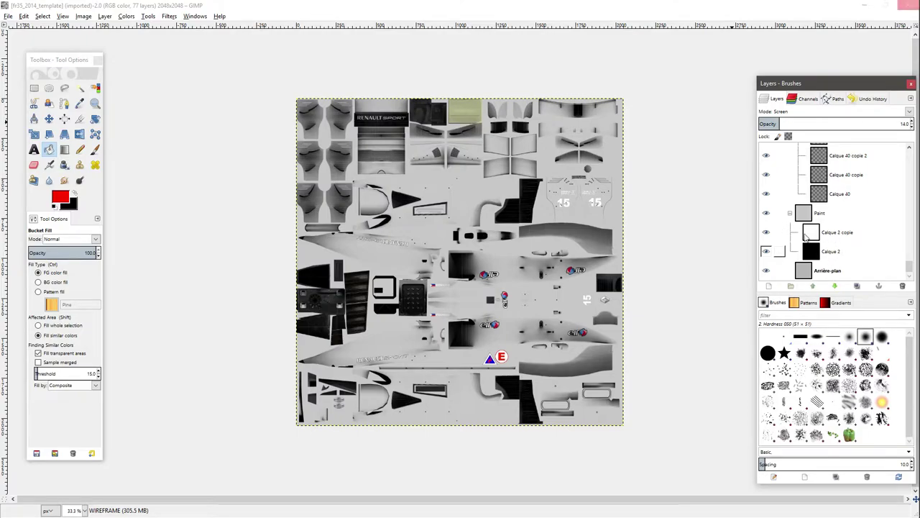
left_click(810, 230)
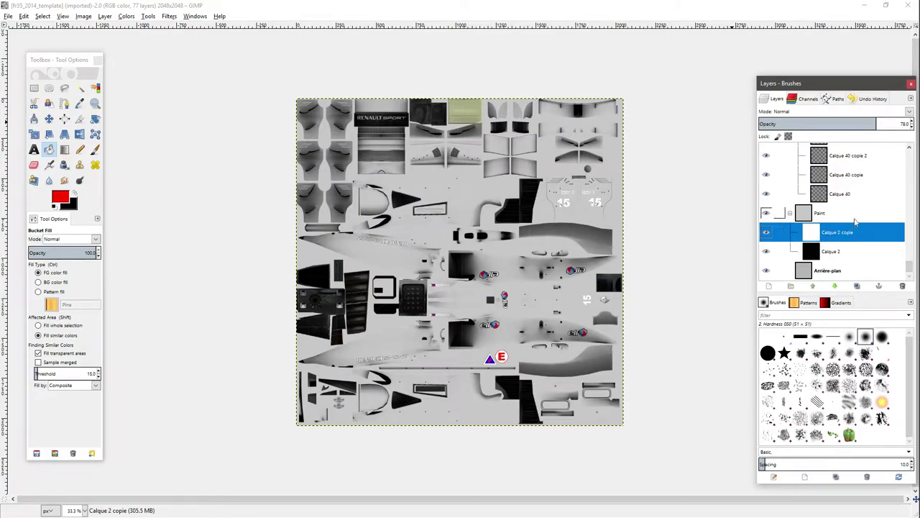
left_click(470, 189)
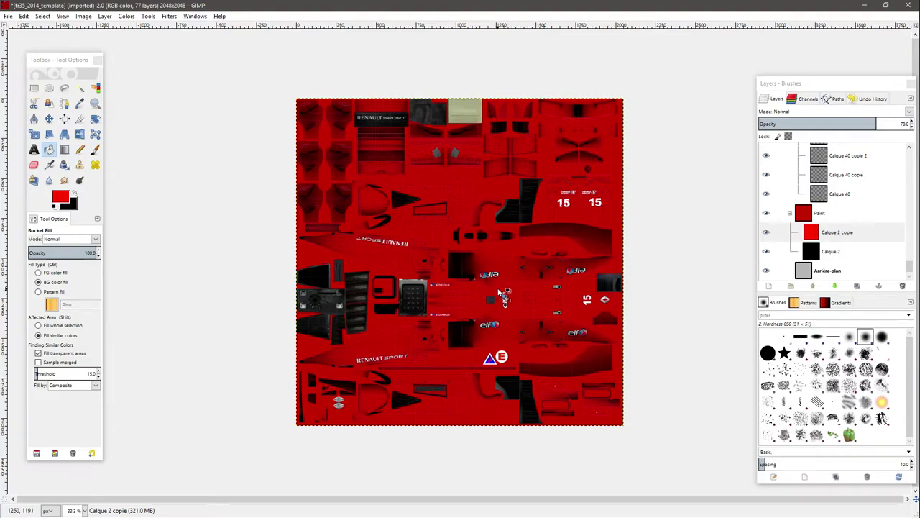
scroll(500, 291, "up", 2)
scroll(496, 291, "up", 1)
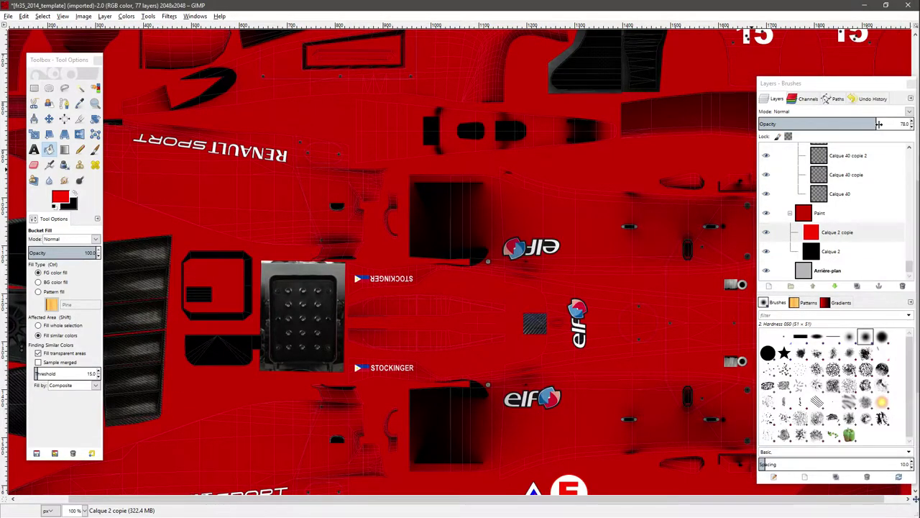
left_click(903, 125)
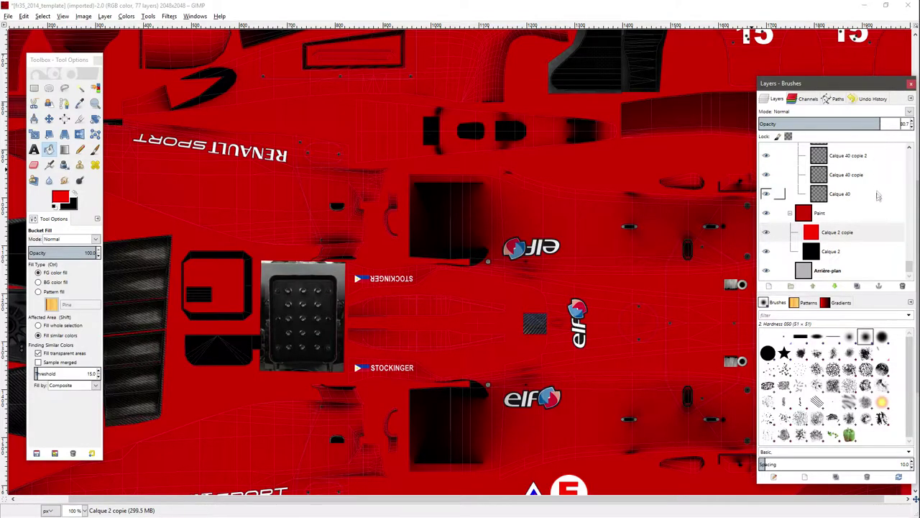
Step: Raise the WIREFRAME layer's opacity to 50.7 so its lines show over the red
scroll(852, 158, "up", 20)
left_click(827, 153)
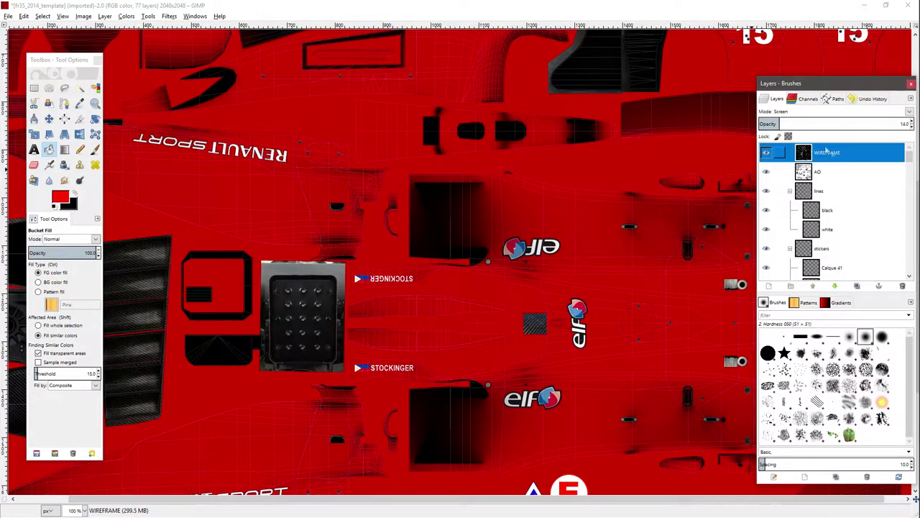
left_click_drag(776, 125, 853, 124)
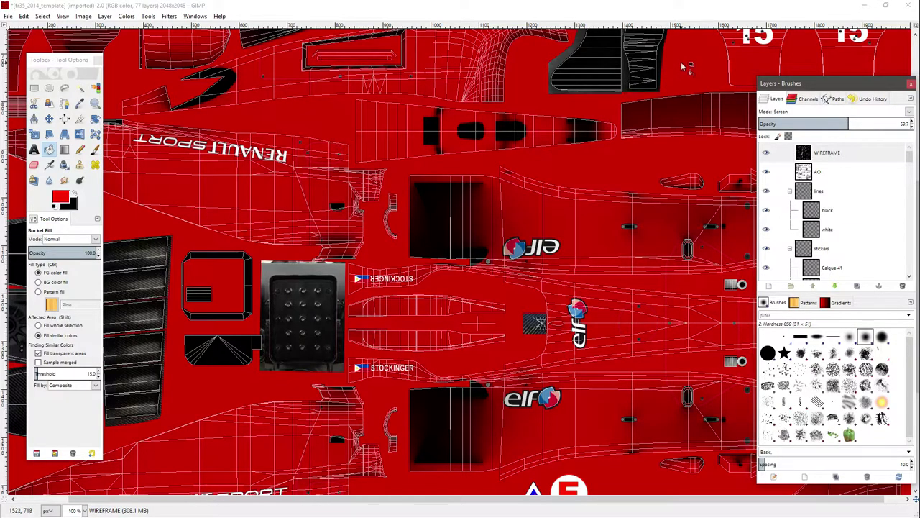
left_click(786, 9)
scroll(452, 216, "up", 10)
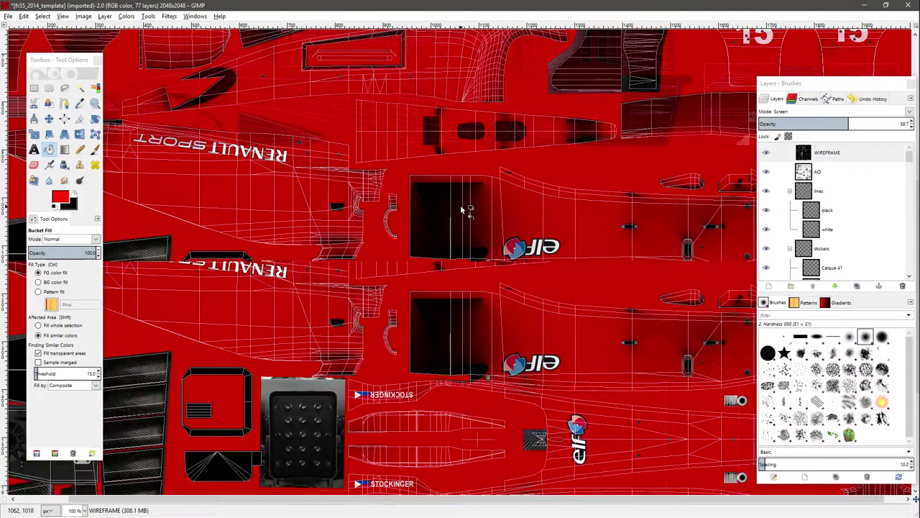
scroll(450, 216, "down", 5)
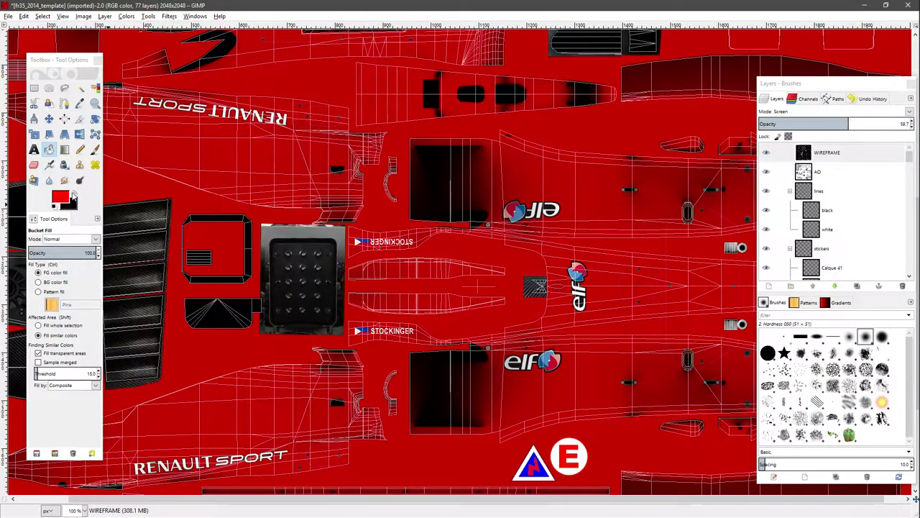
Step: Make black the foreground colour and paint a black Pencil stroke across the bodywork
left_click(72, 200)
scroll(345, 359, "left", 2)
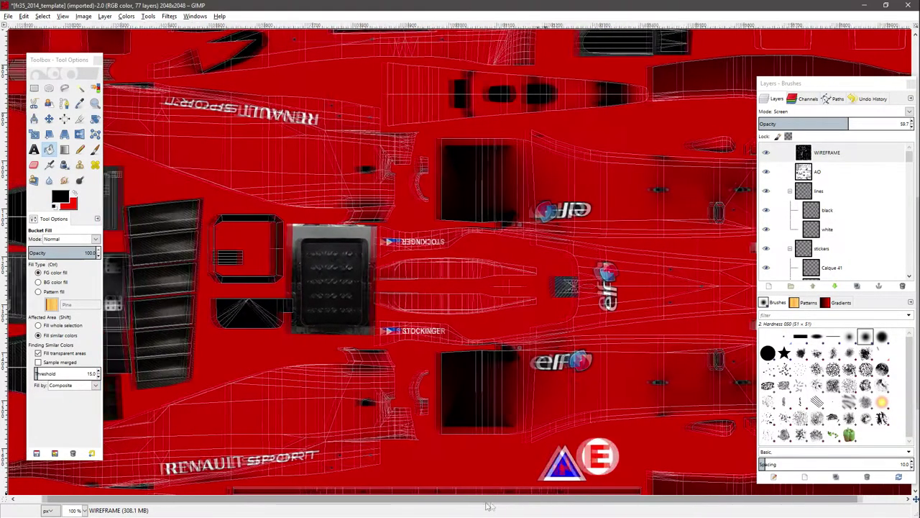
scroll(165, 221, "down", 4)
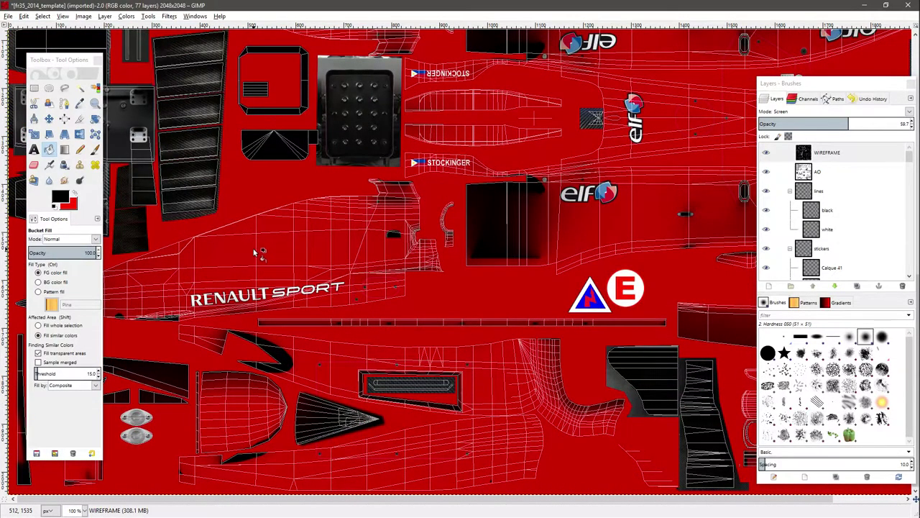
scroll(256, 252, "up", 6)
scroll(256, 251, "down", 3)
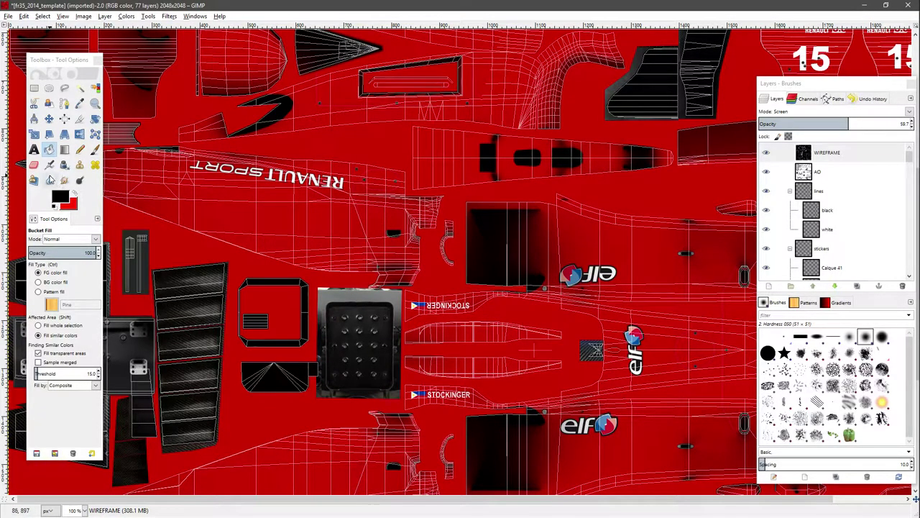
left_click(80, 150)
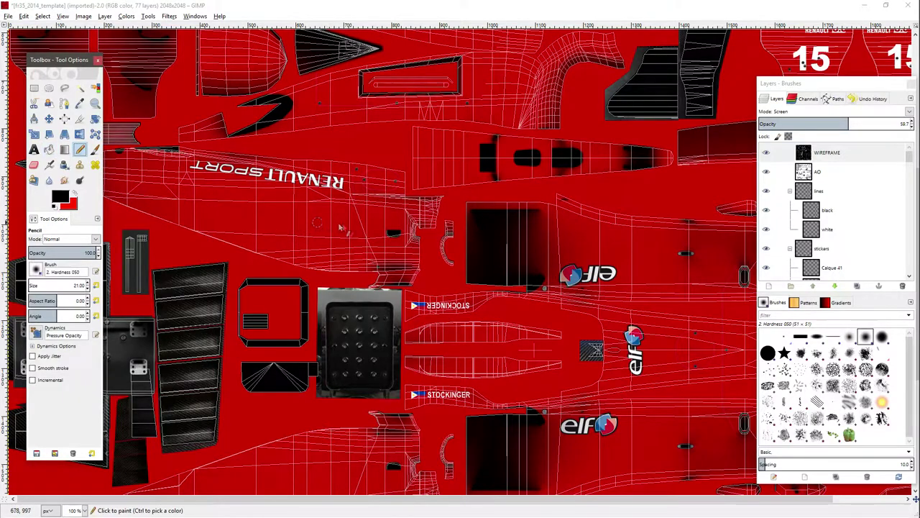
left_click(372, 240)
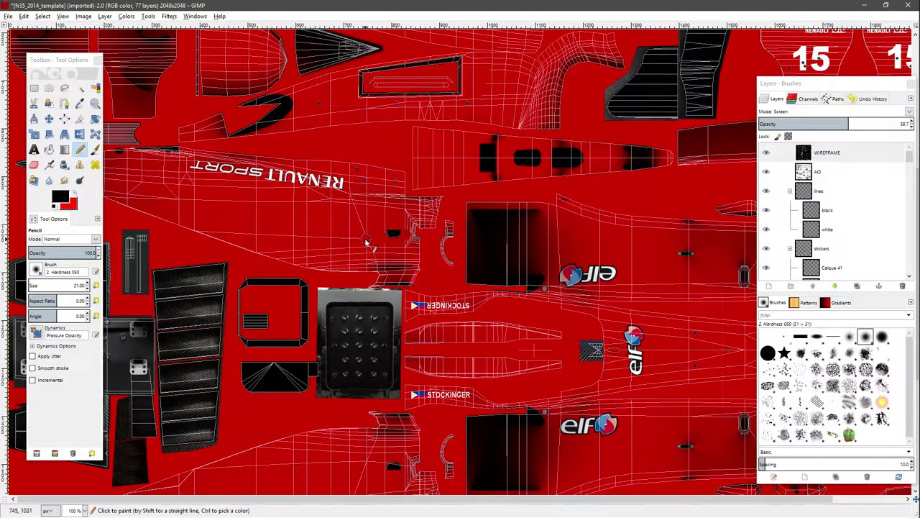
mouse_move(381, 237)
left_mouse_down()
mouse_move(390, 242)
mouse_move(252, 237)
left_mouse_up()
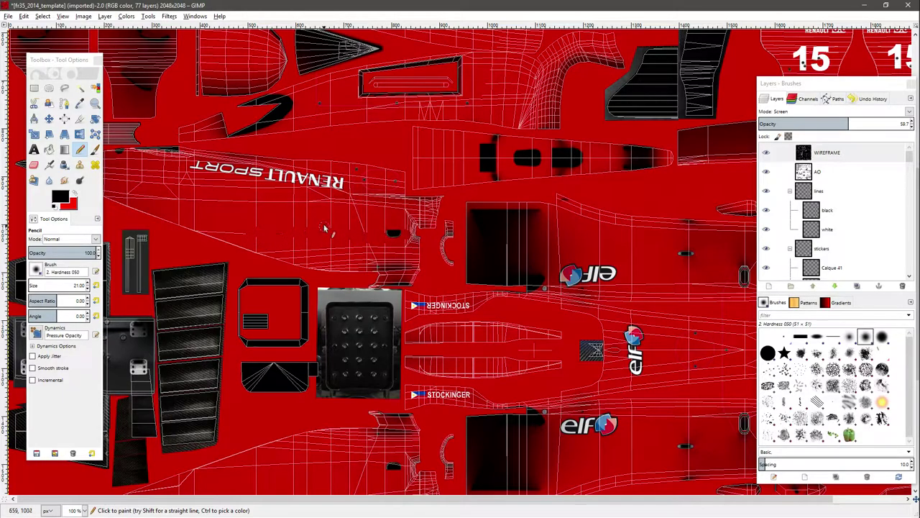
Step: Undo the stroke on the wrong layer and select the Calque 2 copie layer
key("ctrl+z")
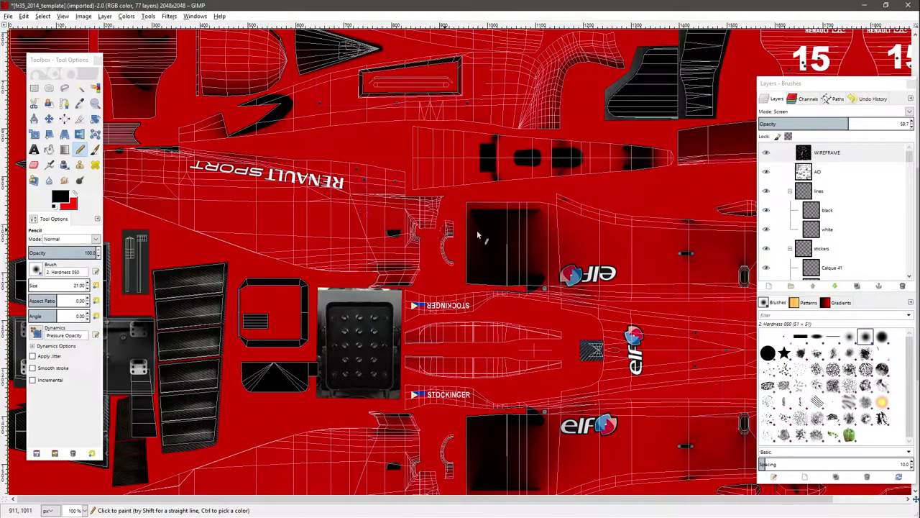
scroll(852, 228, "down", 5)
scroll(848, 230, "down", 10)
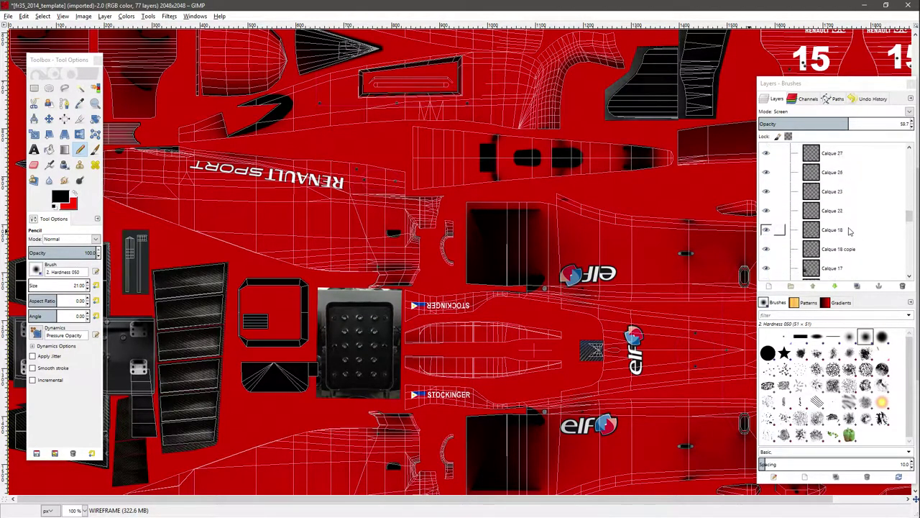
scroll(842, 243, "down", 4)
left_click(843, 239)
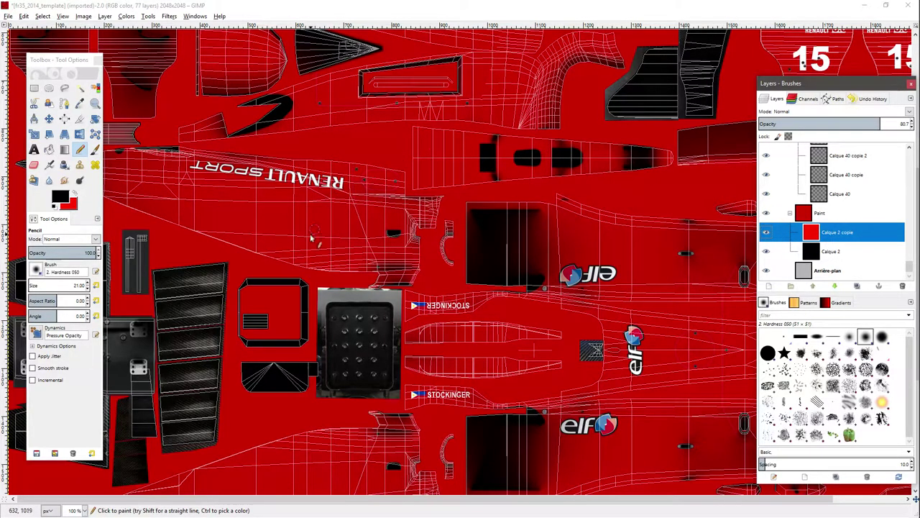
left_click(61, 197)
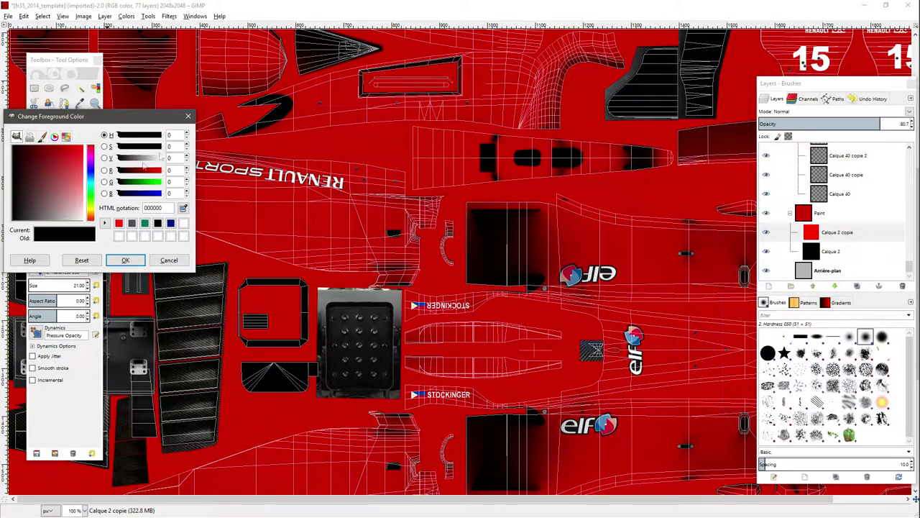
left_click(188, 115)
Step: Pencil a broad black shape across the red panel above the RENAULT SPORT lettering
mouse_move(257, 233)
left_mouse_down()
mouse_move(407, 235)
mouse_move(415, 274)
mouse_move(294, 265)
mouse_move(225, 242)
mouse_move(276, 237)
mouse_move(327, 262)
mouse_move(381, 251)
mouse_move(311, 262)
mouse_move(327, 252)
mouse_move(242, 236)
mouse_move(410, 255)
mouse_move(365, 255)
mouse_move(392, 249)
mouse_move(379, 241)
mouse_move(413, 242)
mouse_move(414, 254)
mouse_move(398, 262)
mouse_move(302, 261)
mouse_move(419, 280)
mouse_move(382, 283)
mouse_move(415, 276)
mouse_move(347, 249)
mouse_move(388, 245)
mouse_move(305, 250)
mouse_move(210, 241)
mouse_move(366, 264)
mouse_move(236, 223)
mouse_move(259, 254)
mouse_move(205, 230)
mouse_move(201, 237)
mouse_move(409, 238)
mouse_move(359, 257)
mouse_move(208, 248)
left_mouse_up()
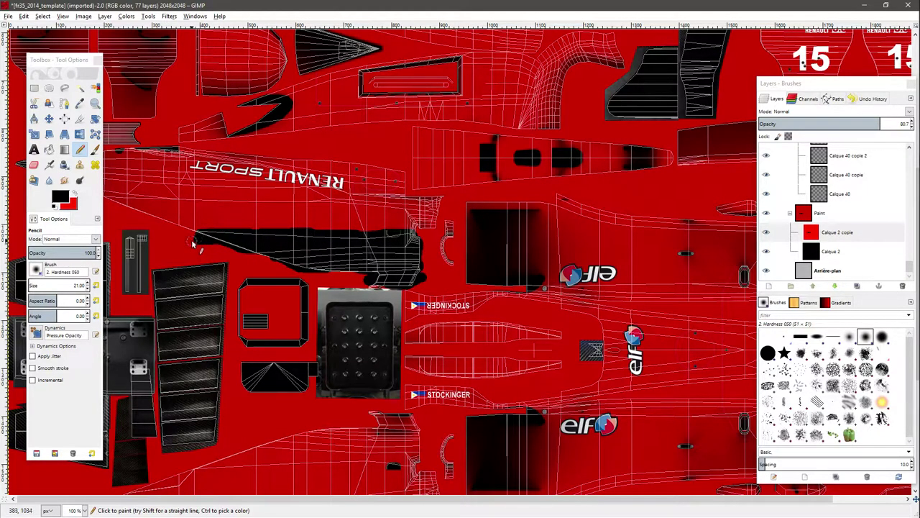
scroll(440, 281, "down", 5)
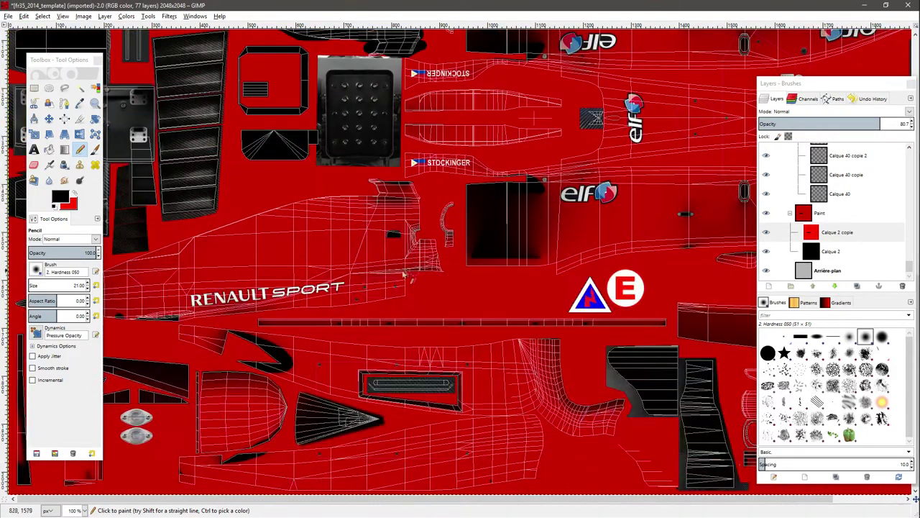
mouse_move(254, 216)
left_mouse_down()
mouse_move(363, 226)
mouse_move(398, 222)
mouse_move(413, 204)
mouse_move(309, 209)
mouse_move(403, 210)
mouse_move(349, 220)
mouse_move(381, 220)
left_mouse_up()
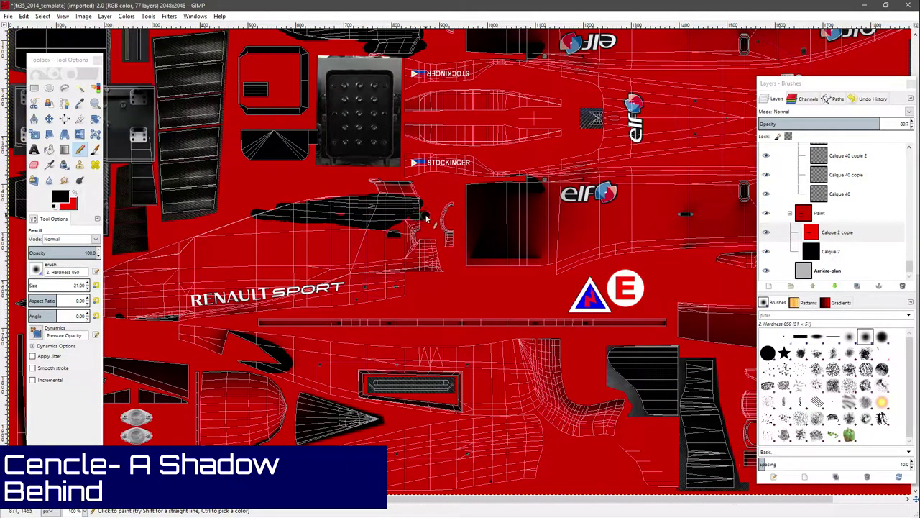
mouse_move(354, 210)
left_mouse_down()
mouse_move(388, 185)
mouse_move(283, 208)
mouse_move(369, 199)
mouse_move(332, 194)
mouse_move(372, 191)
mouse_move(263, 210)
left_mouse_up()
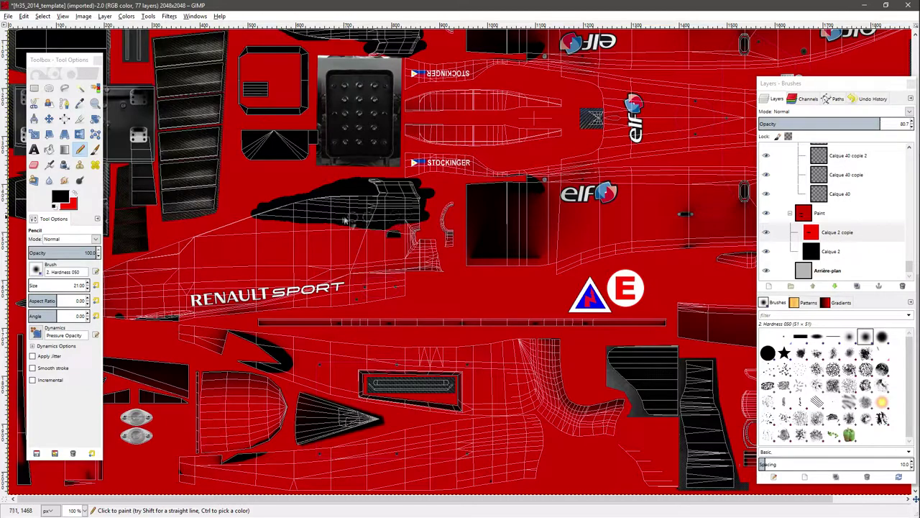
left_click_drag(259, 213, 243, 210)
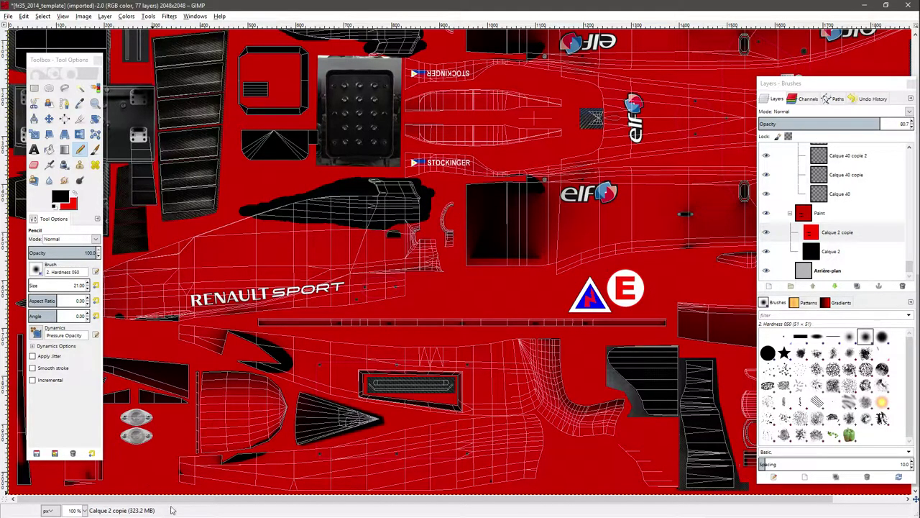
Step: Select a rectangular strip around the number 15 panel at the texture's right edge
scroll(189, 421, "right", 2)
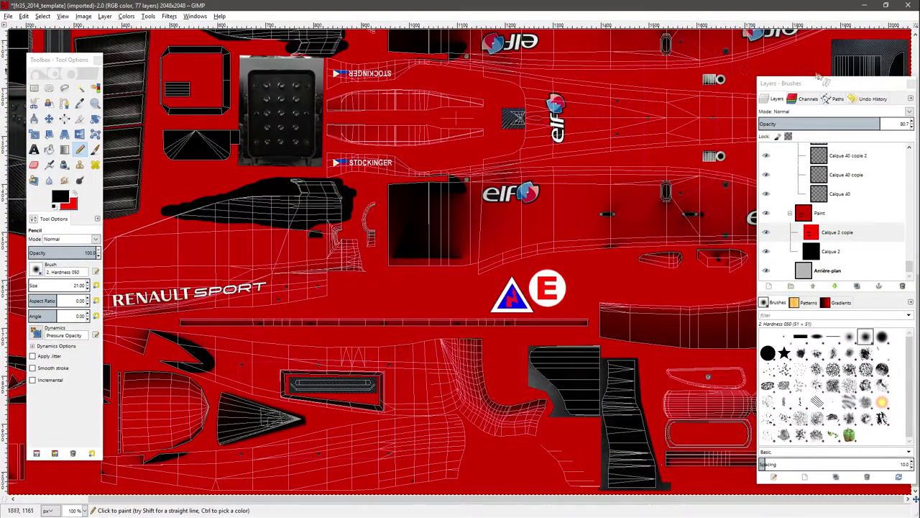
left_click_drag(784, 83, 778, 396)
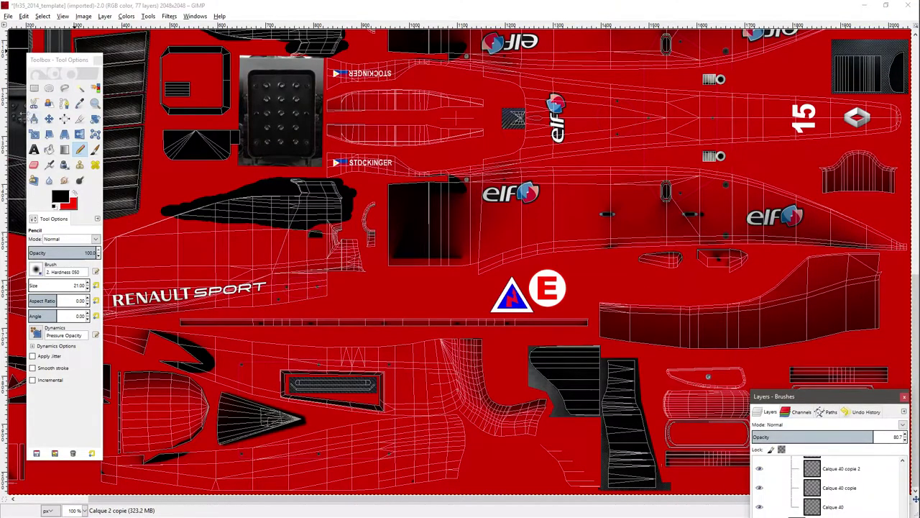
left_click(33, 88)
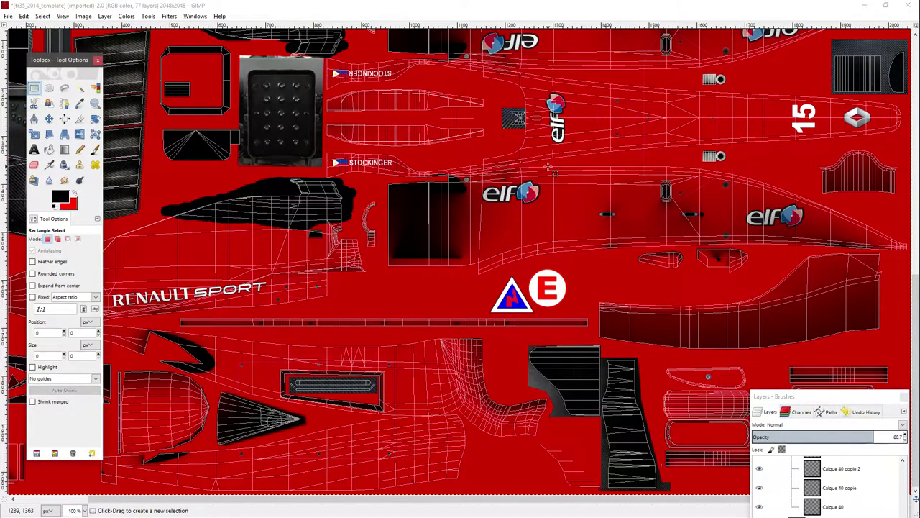
left_click_drag(645, 79, 910, 165)
Step: Fill the panel with a red-to-black gradient darkening toward the right, redrawing until it fits
left_click(64, 149)
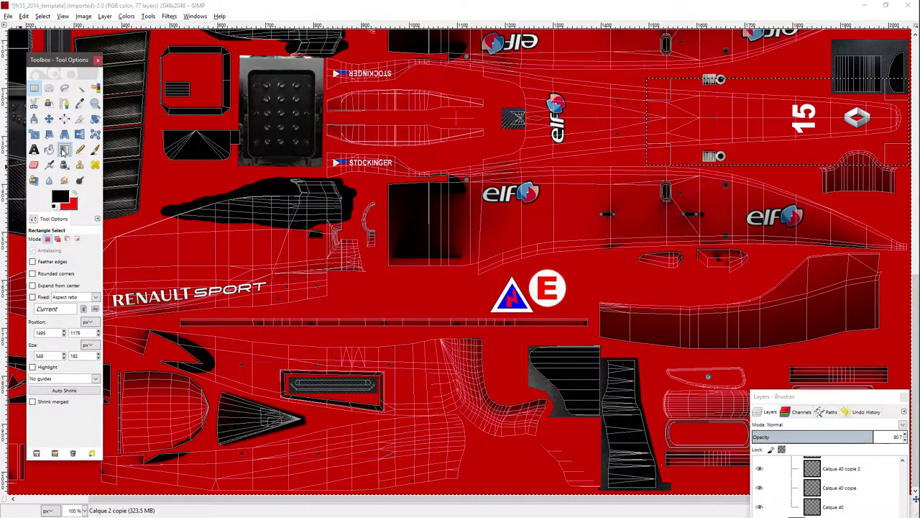
left_click_drag(763, 102, 743, 134)
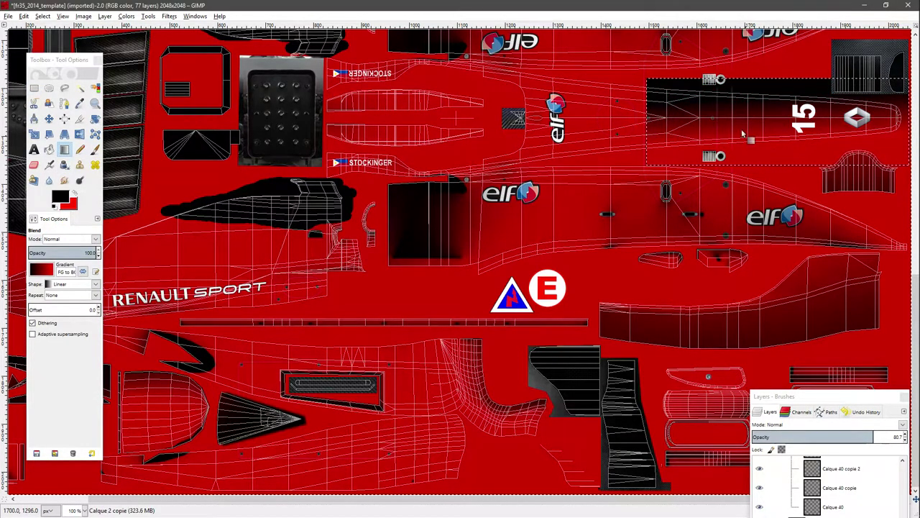
key("ctrl+z")
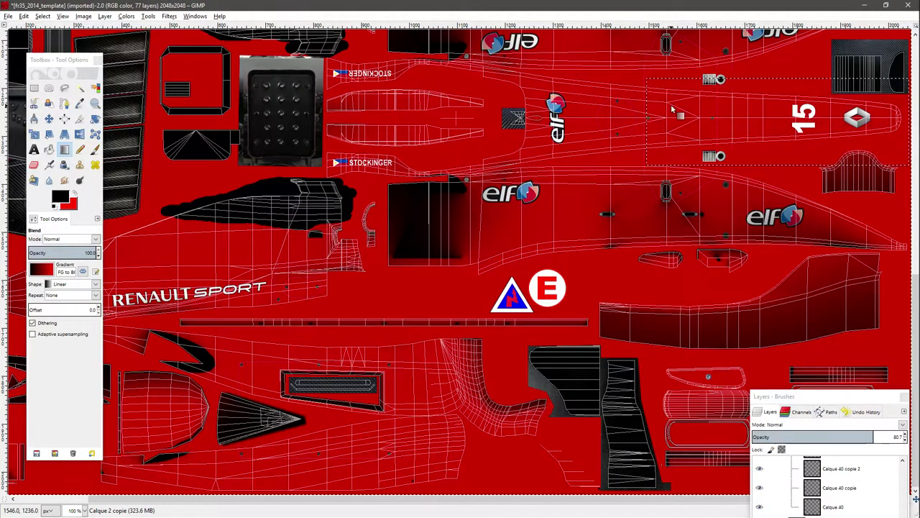
left_click_drag(661, 117, 780, 122)
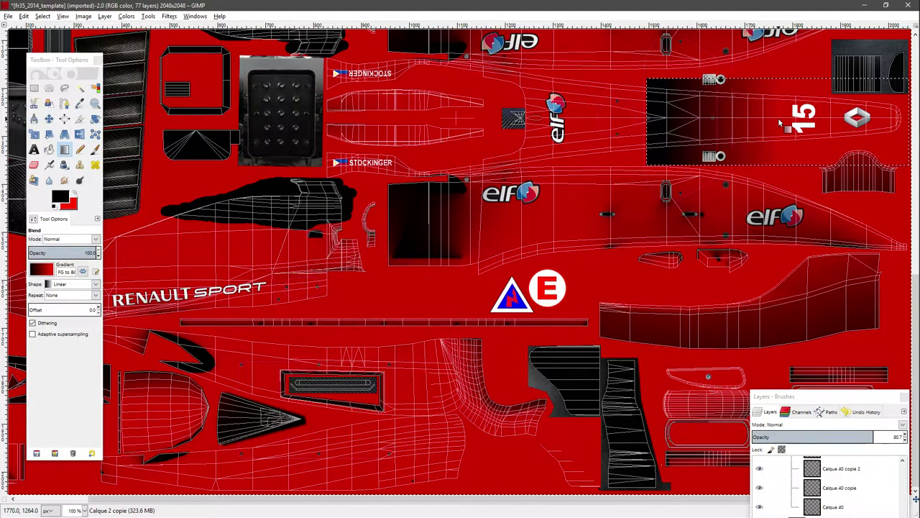
key("ctrl+z")
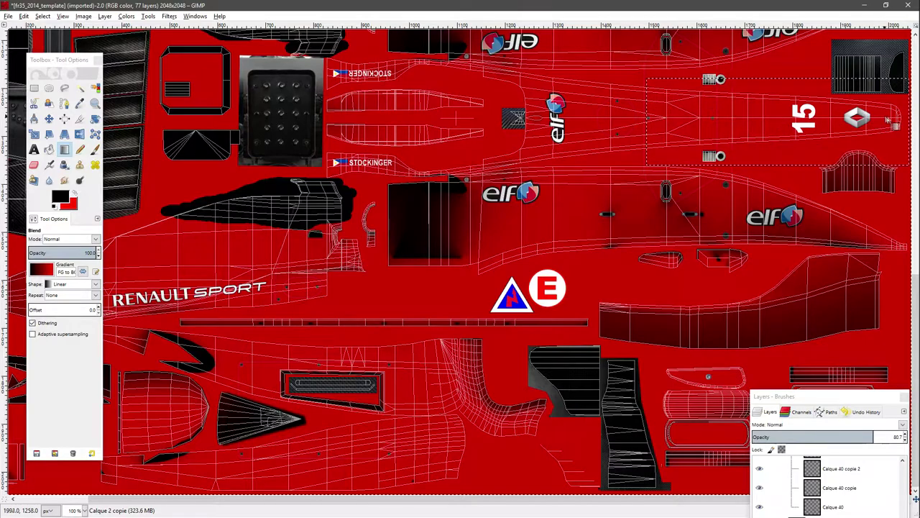
left_click_drag(910, 121, 762, 121)
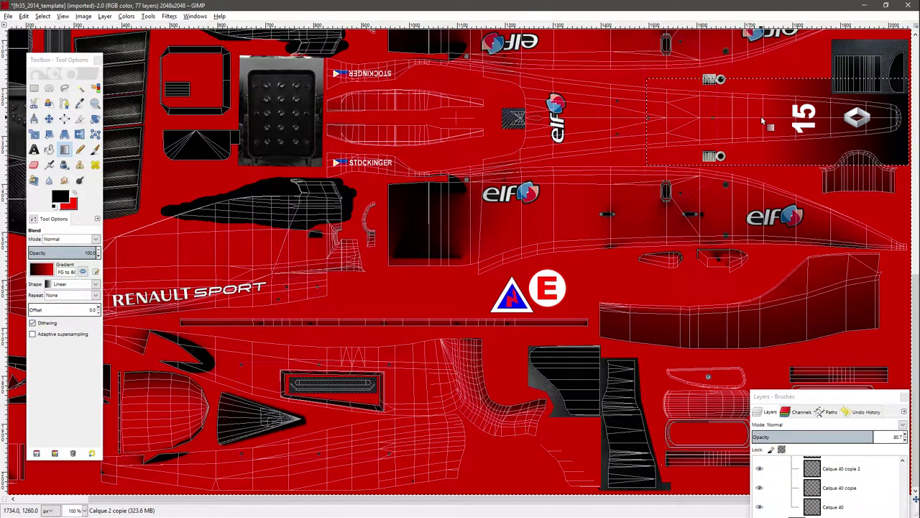
key("ctrl+z")
left_click_drag(902, 121, 697, 122)
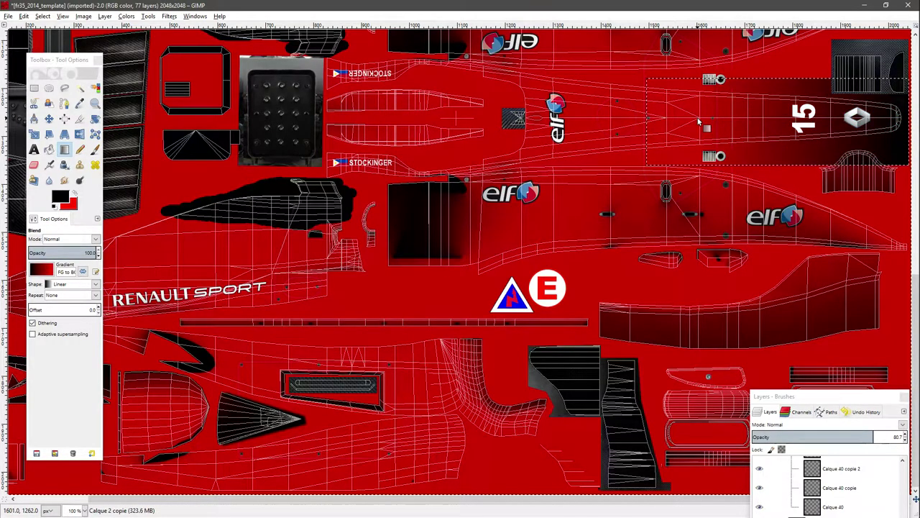
Step: Bring Firefox with the Simracingpro Templates thread back to the front
scroll(696, 115, "down", 2)
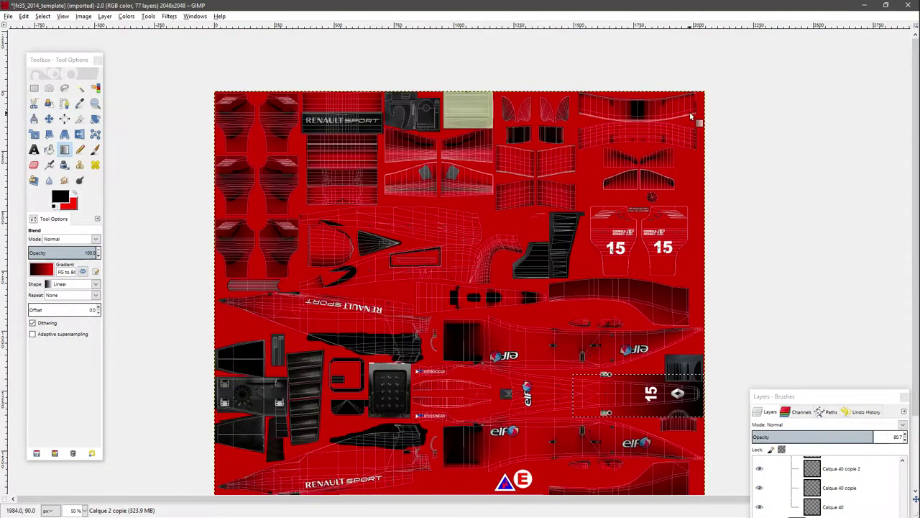
scroll(689, 111, "up", 1)
scroll(587, 140, "down", 5)
scroll(587, 119, "up", 3)
scroll(587, 129, "down", 3)
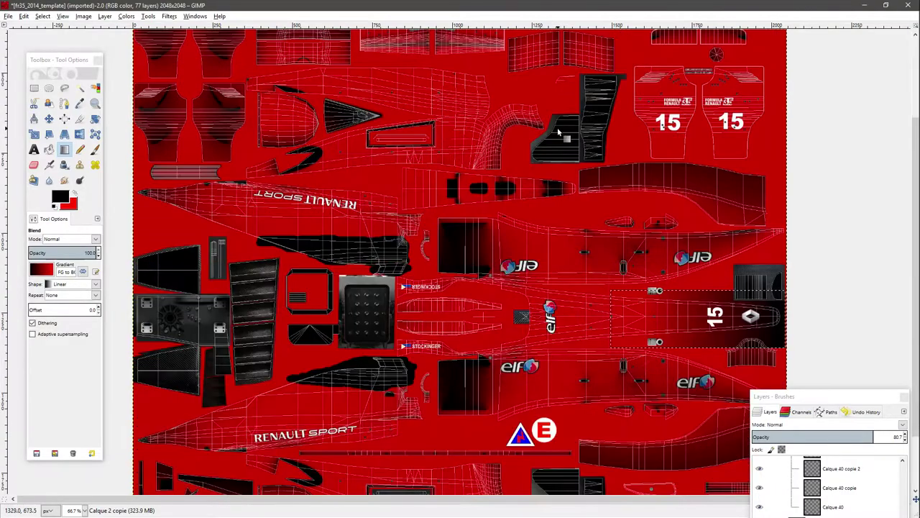
scroll(550, 138, "up", 3)
scroll(500, 161, "down", 6)
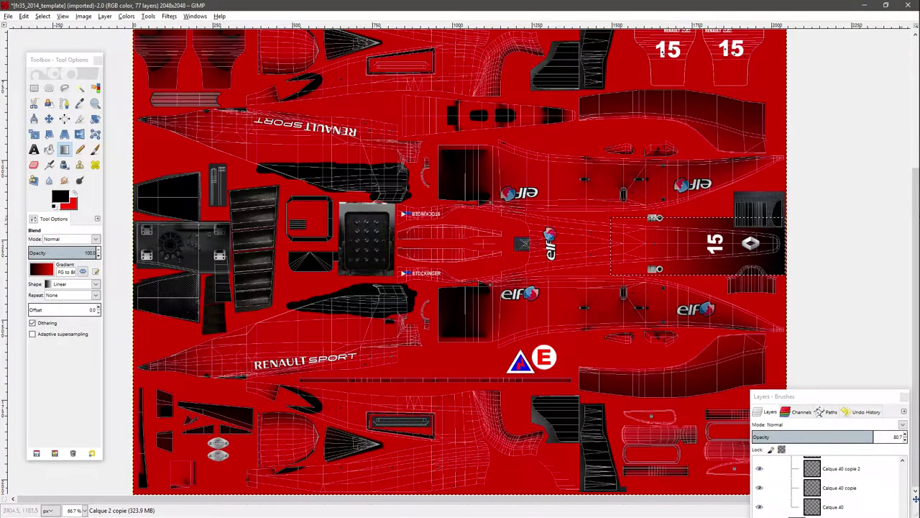
mouse_move(916, 189)
left_click(899, 119)
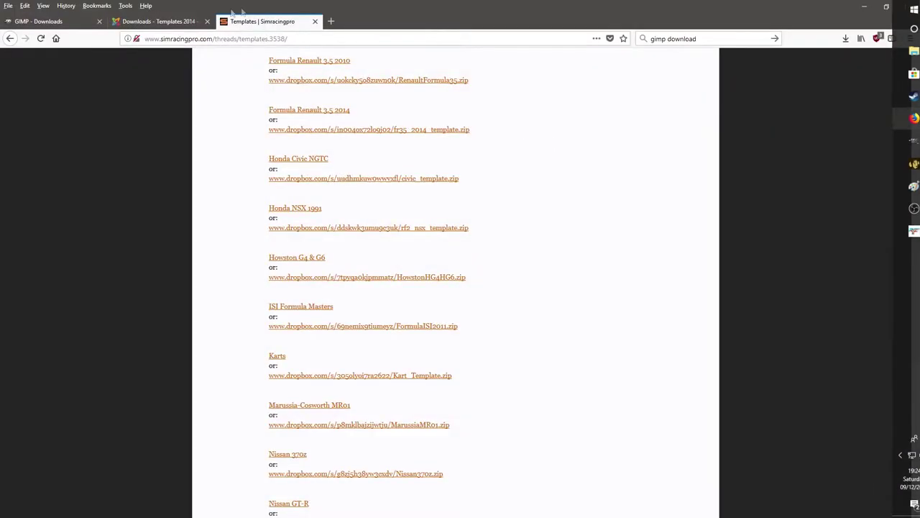
Step: Search Google Images in a new tab for 'vodafone logo'
left_click(330, 21)
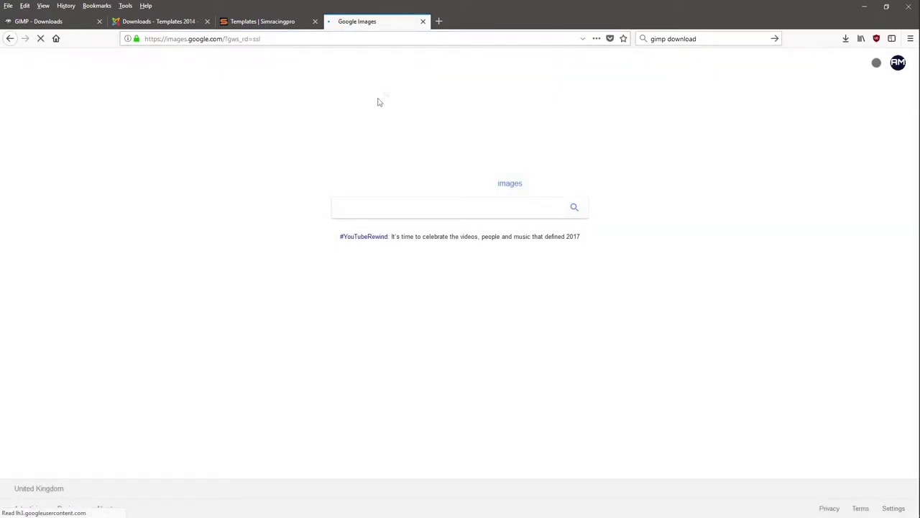
left_click(394, 207)
type("fake")
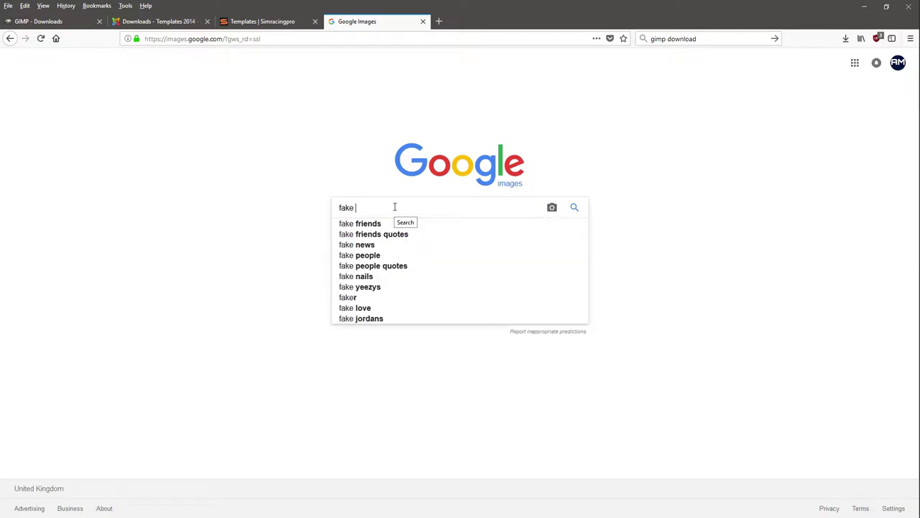
key("BackSpace")
key("BackSpace")
key("BackSpace")
key("BackSpace")
key("BackSpace")
type("vod")
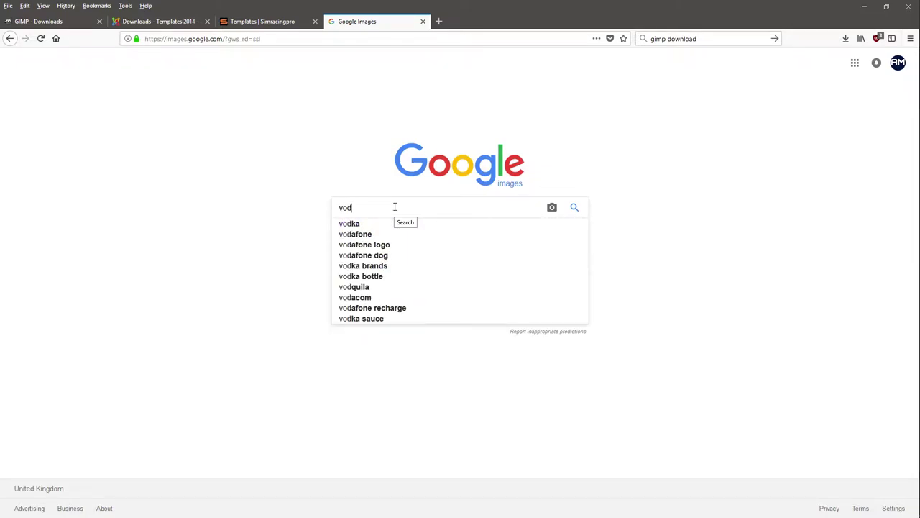
type("afo ec")
key("BackSpace")
key("BackSpace")
key("BackSpace")
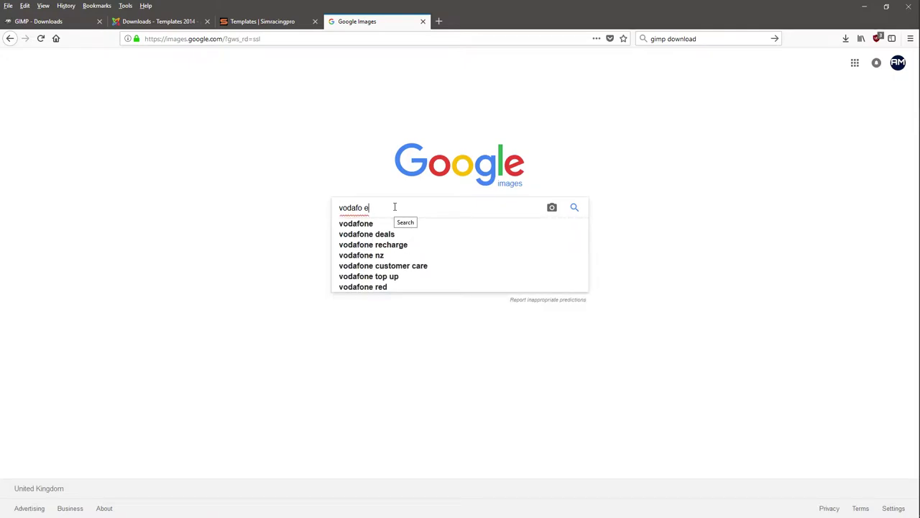
type("ne logo")
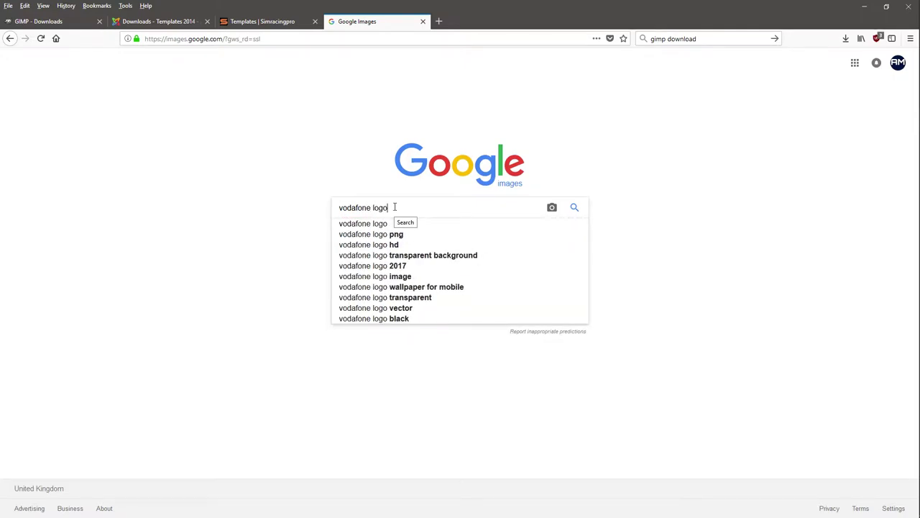
key("Return")
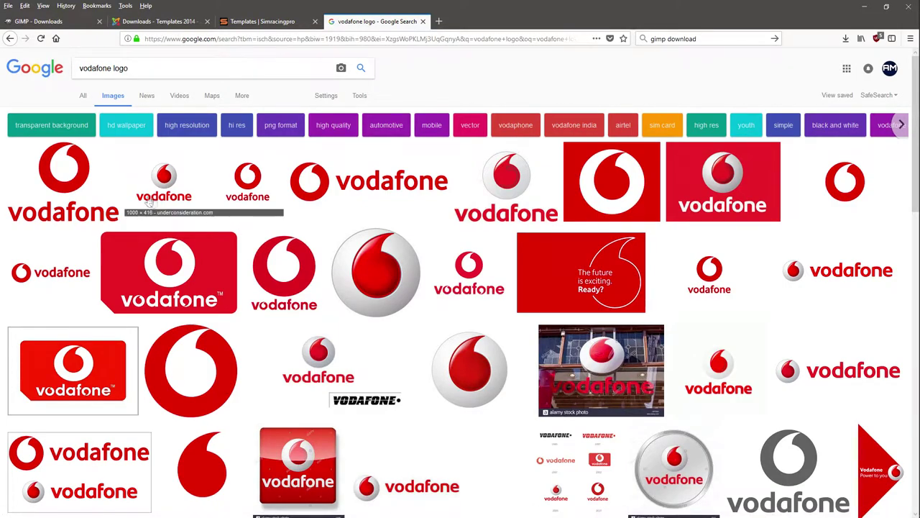
Step: Preview a large result, then refine the search to 'vodafone logo vector'
left_click(79, 184)
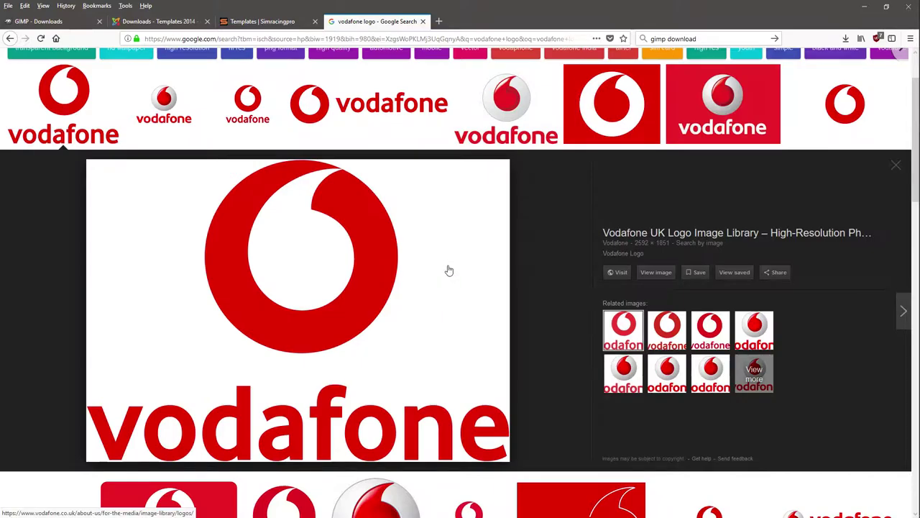
scroll(447, 270, "down", 2)
scroll(440, 270, "down", 3)
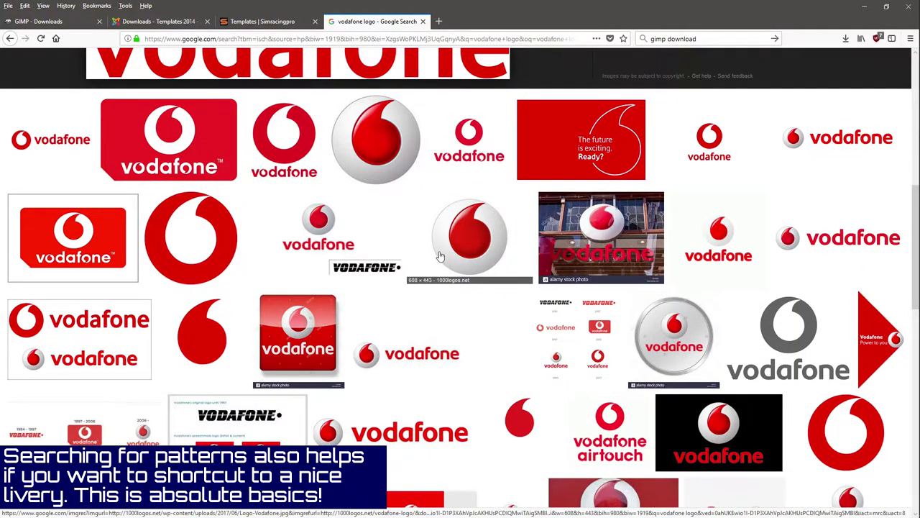
scroll(440, 257, "up", 5)
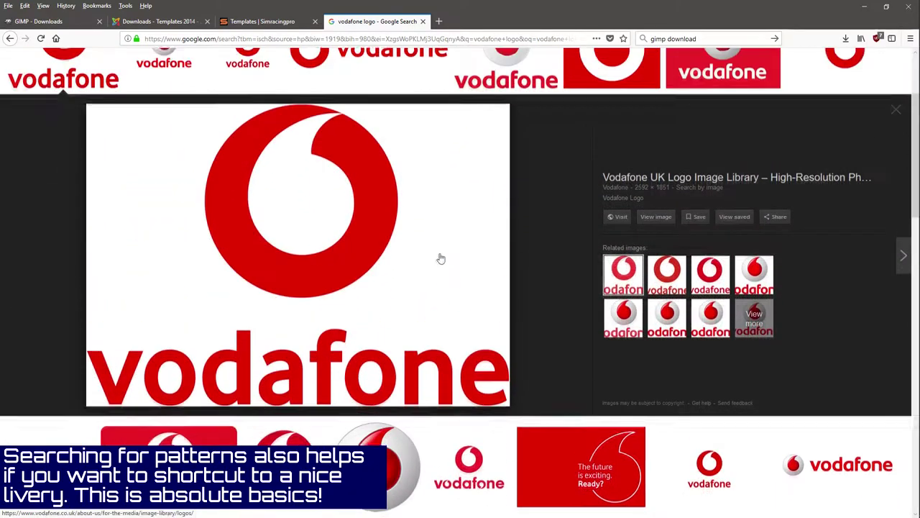
scroll(464, 241, "up", 2)
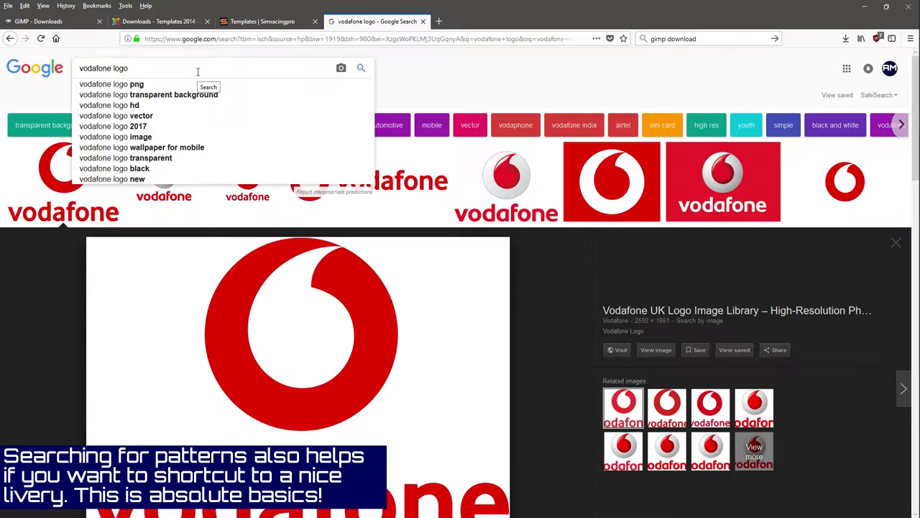
type("vector")
key("Return")
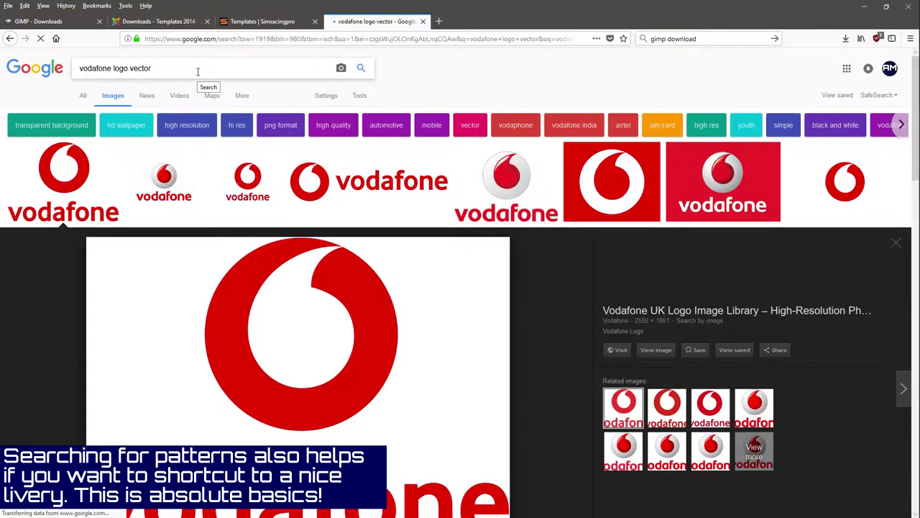
Step: Compare the vector logo previews, settle on the flat white logo, and minimise Firefox
left_click(70, 181)
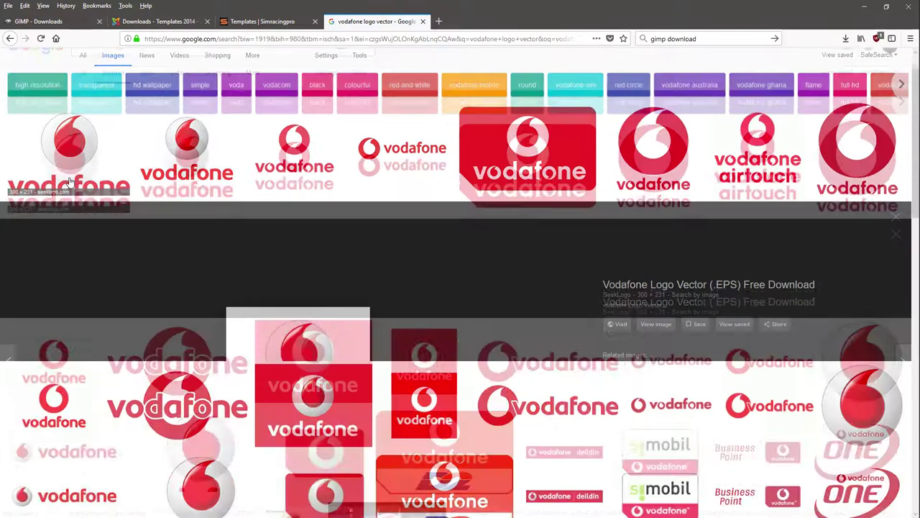
left_click(199, 144)
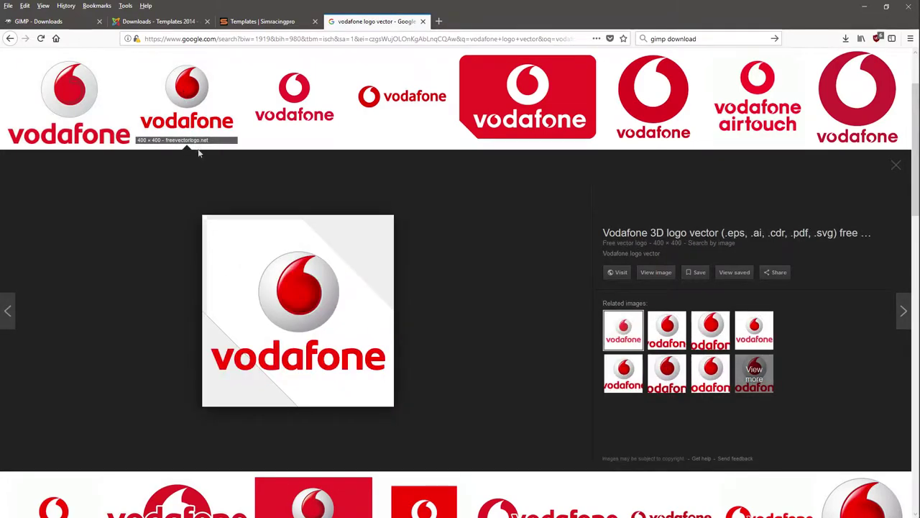
left_click(281, 142)
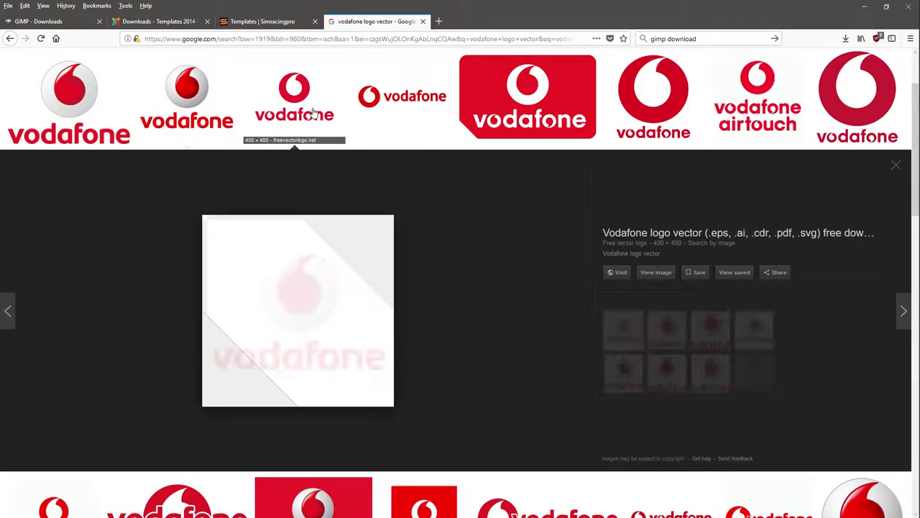
left_click(394, 106)
left_click(501, 101)
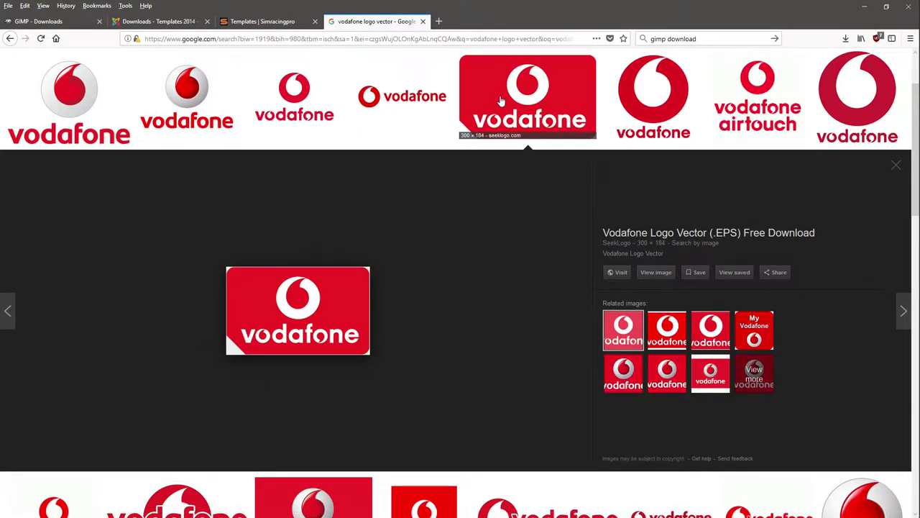
left_click(403, 101)
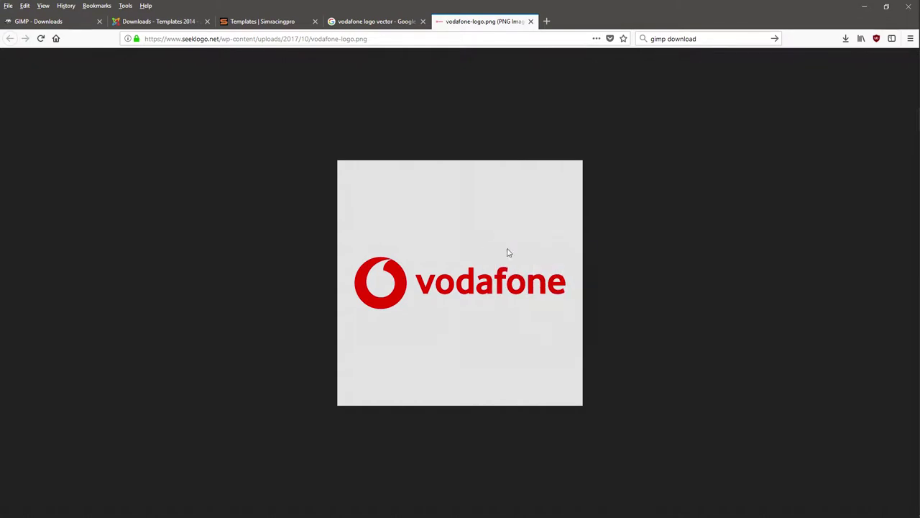
left_click(863, 9)
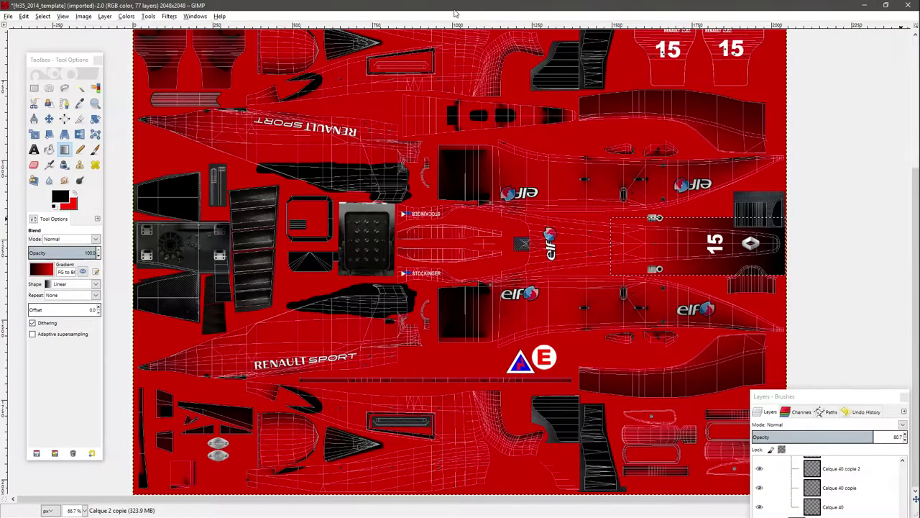
Step: Paste the Vodafone logo and convert its floating selection into a new Pasted Layer
key("ctrl+v")
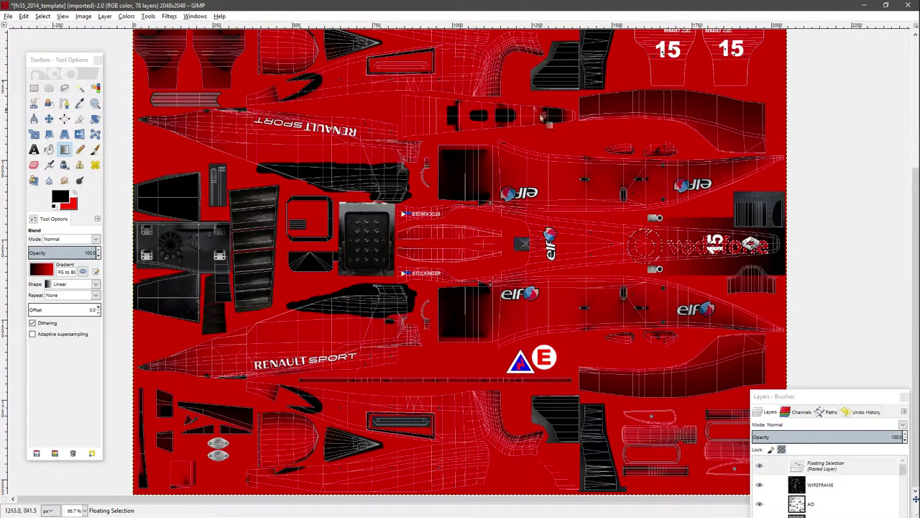
left_click(799, 400)
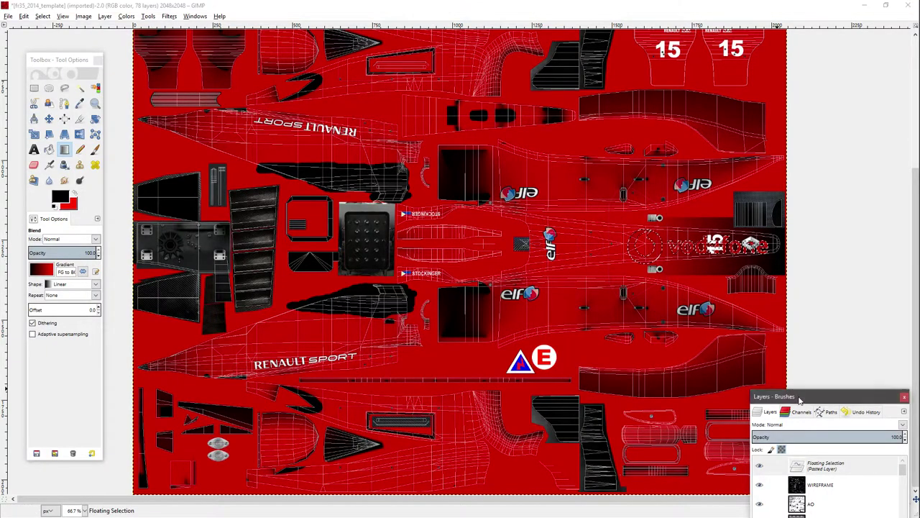
mouse_move(799, 400)
left_mouse_down()
mouse_move(244, 6)
mouse_move(211, 32)
left_mouse_up()
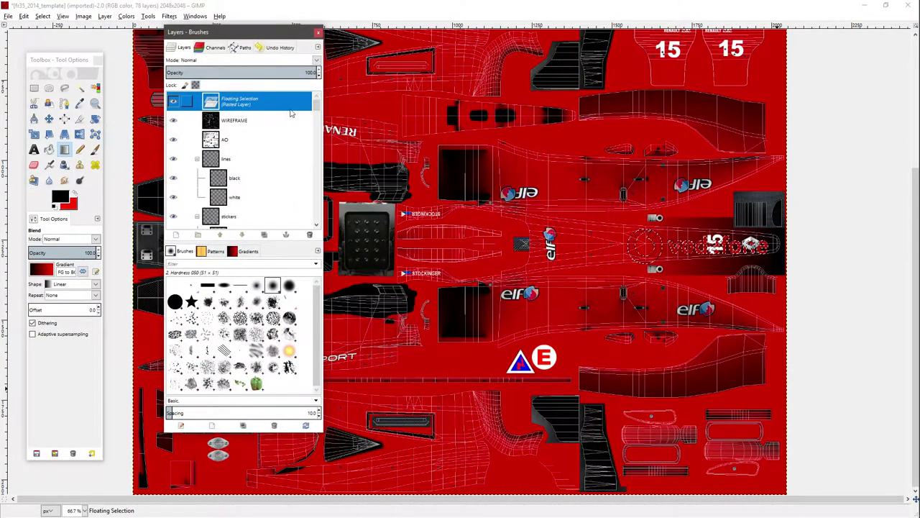
right_click(249, 105)
left_click(274, 122)
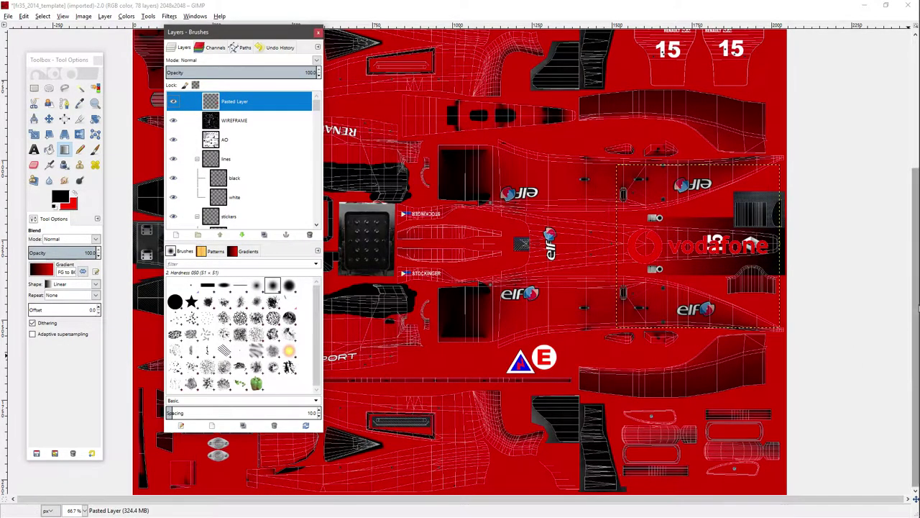
mouse_move(913, 137)
left_click(898, 119)
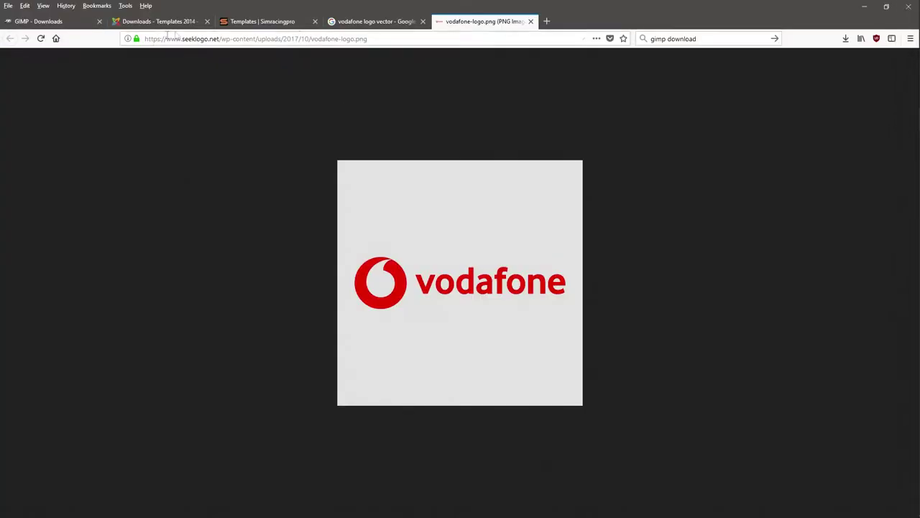
Step: Glance at the Vodafone logo vector results tab, then return to GIMP
left_click(375, 21)
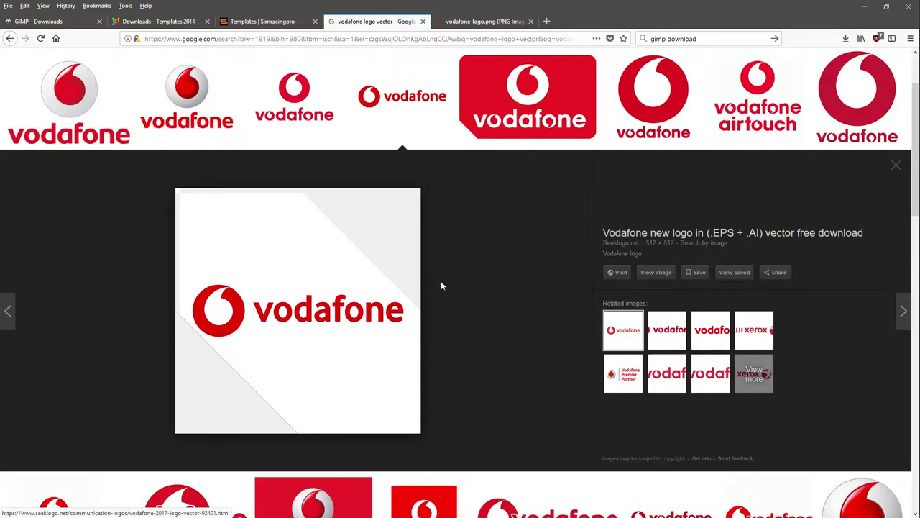
left_click(898, 140)
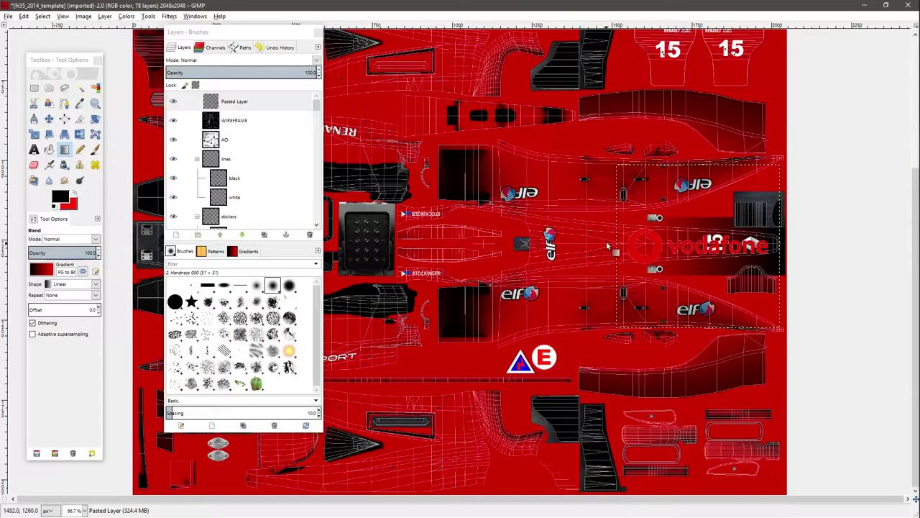
Step: Drag the Vodafone logo layer down below the RENAULT SPORT panel with the Move tool
left_click(49, 119)
left_click_drag(660, 255, 302, 346)
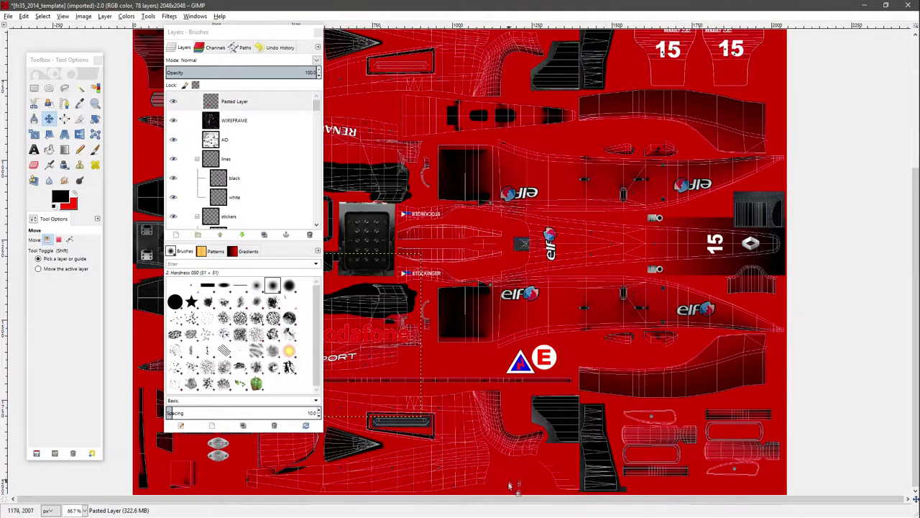
left_click_drag(270, 27, 690, 70)
left_click_drag(302, 340, 368, 476)
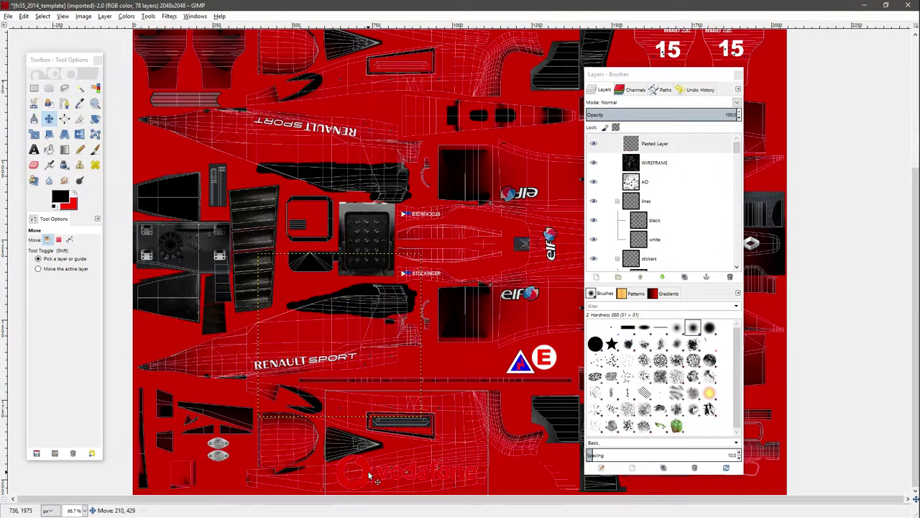
right_click(369, 476)
Step: Scale the Vodafone logo layer from 512×512 to 464×464 pixels
mouse_move(389, 420)
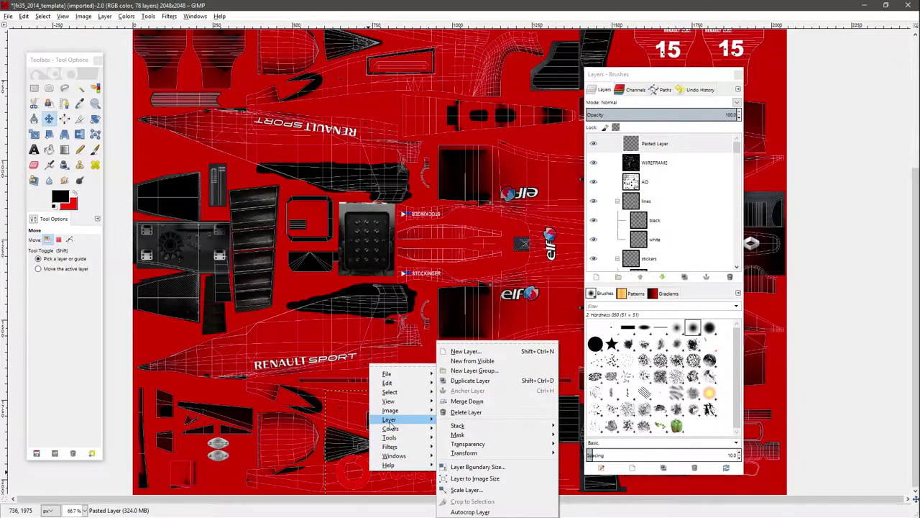
left_click(467, 490)
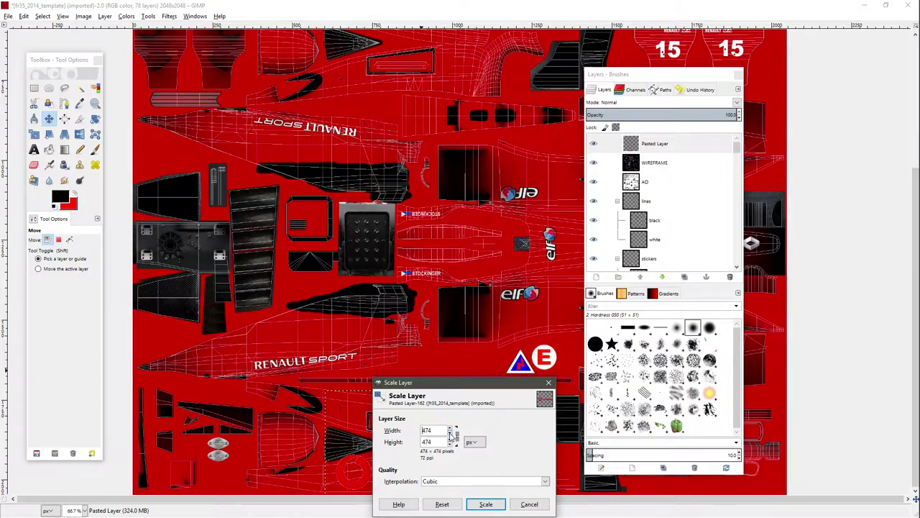
left_click(480, 503)
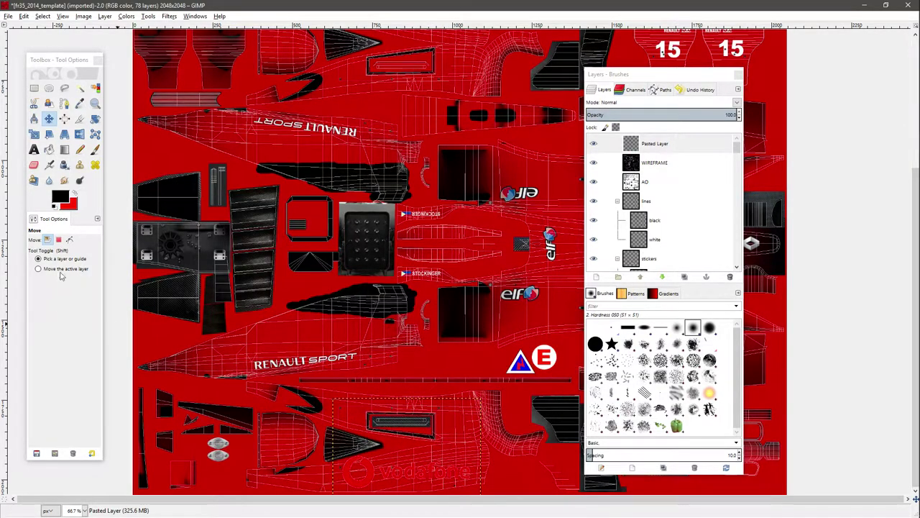
Step: Set white as foreground and bucket-fill the logo circle and the letters d, n and e
left_click(62, 198)
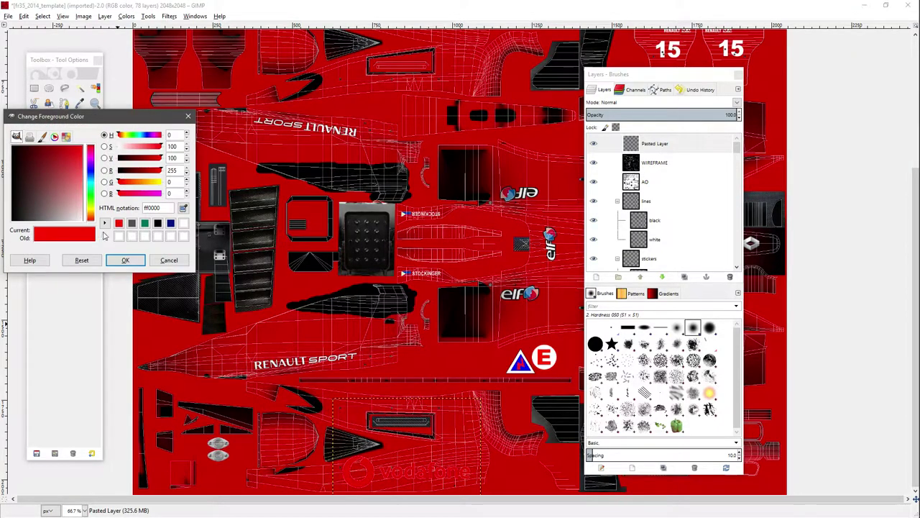
left_click(127, 261)
left_click(49, 149)
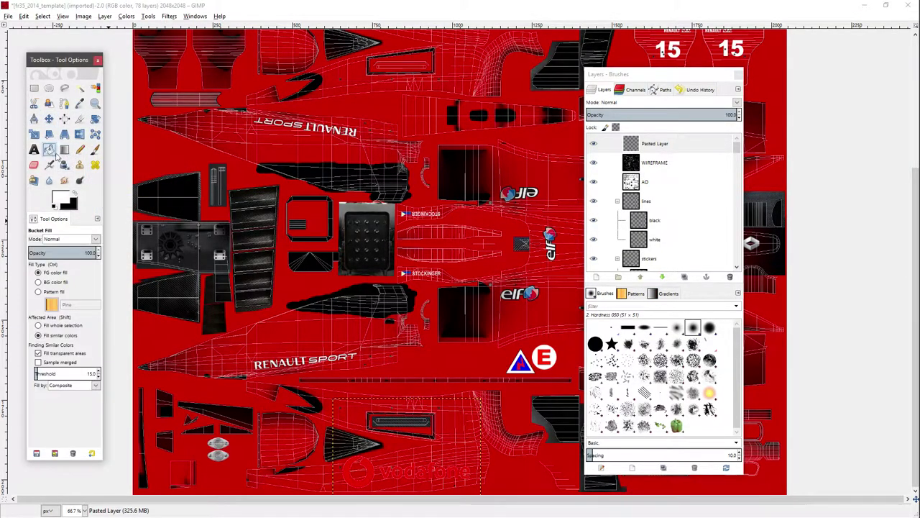
left_click(370, 477)
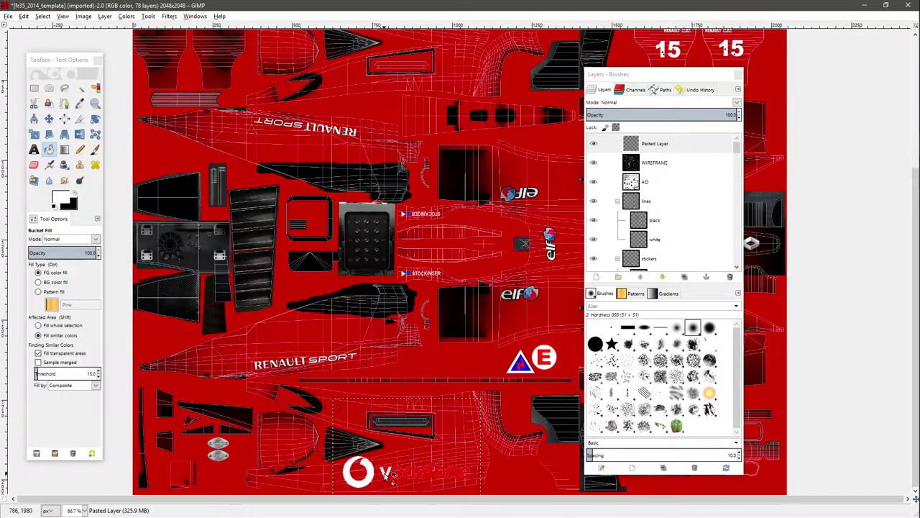
left_click(409, 473)
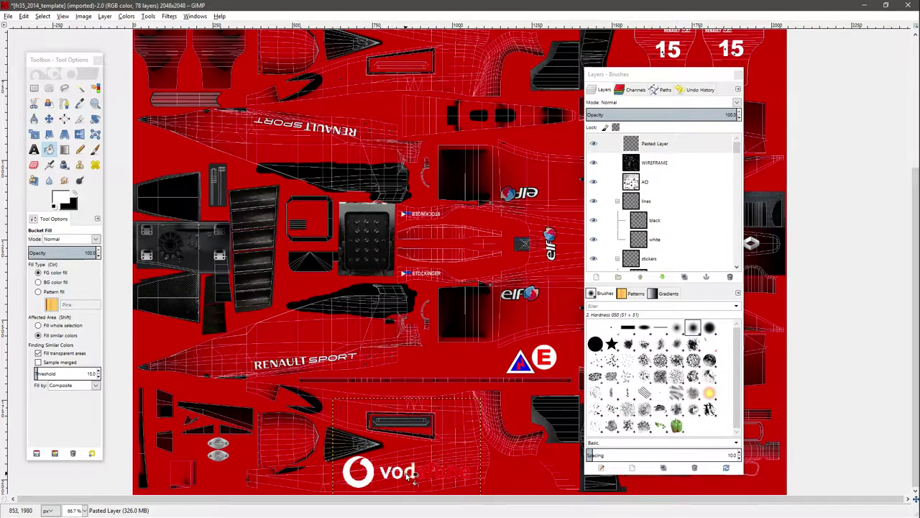
left_click(452, 473)
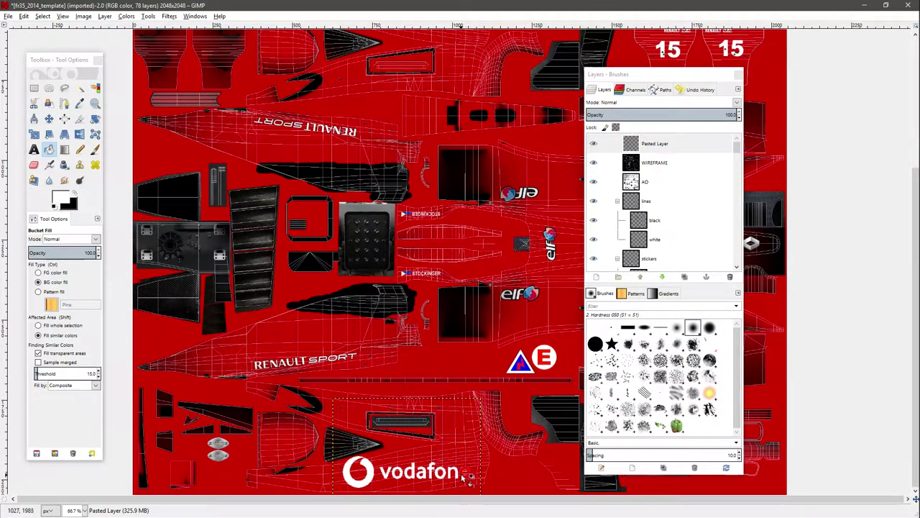
left_click(466, 473)
left_click(49, 149)
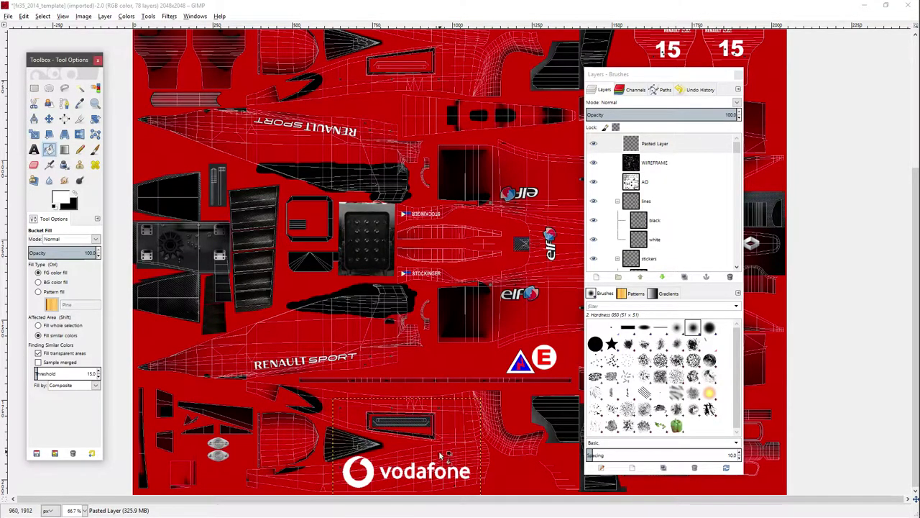
right_click(373, 479)
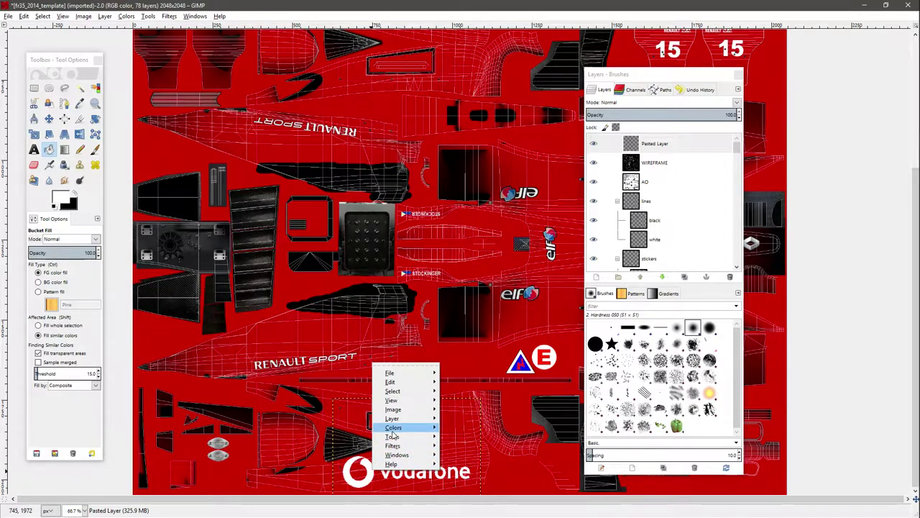
Step: Scale the logo layer to 300 × 300 pixels and nudge it slightly down
mouse_move(393, 420)
left_click(469, 490)
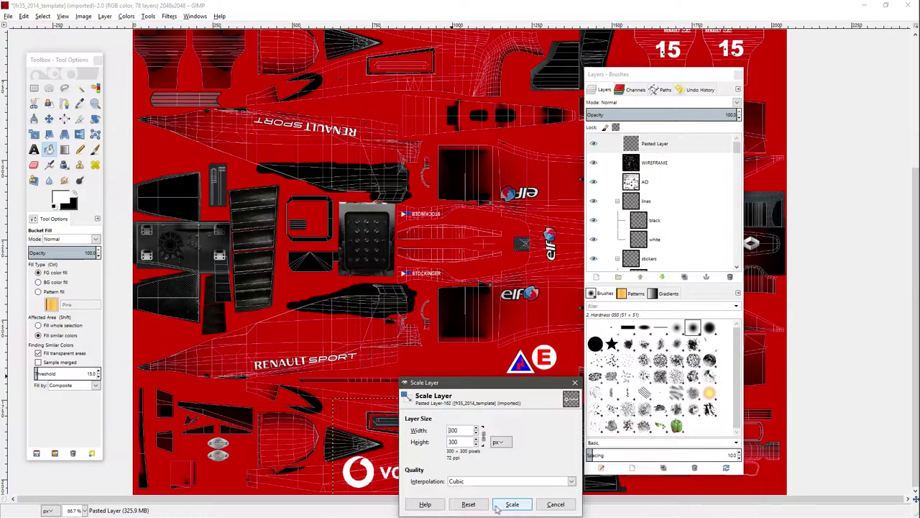
left_click(512, 504)
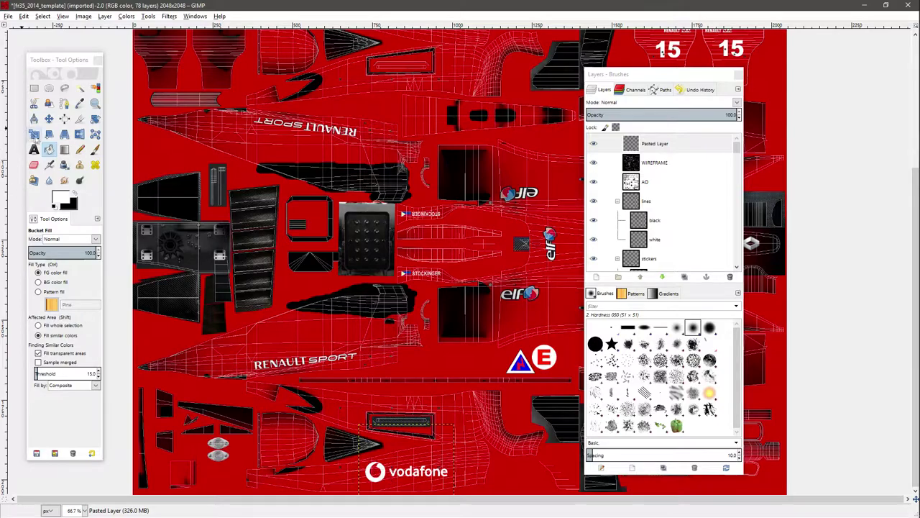
left_click(49, 119)
left_click_drag(392, 480, 390, 486)
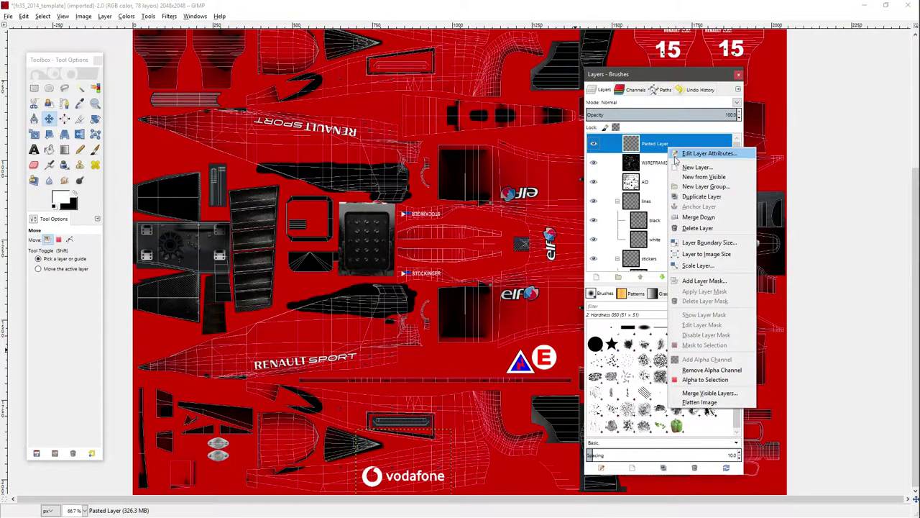
Step: Duplicate the logo layer and move the copy up over the cockpit area
left_click(694, 197)
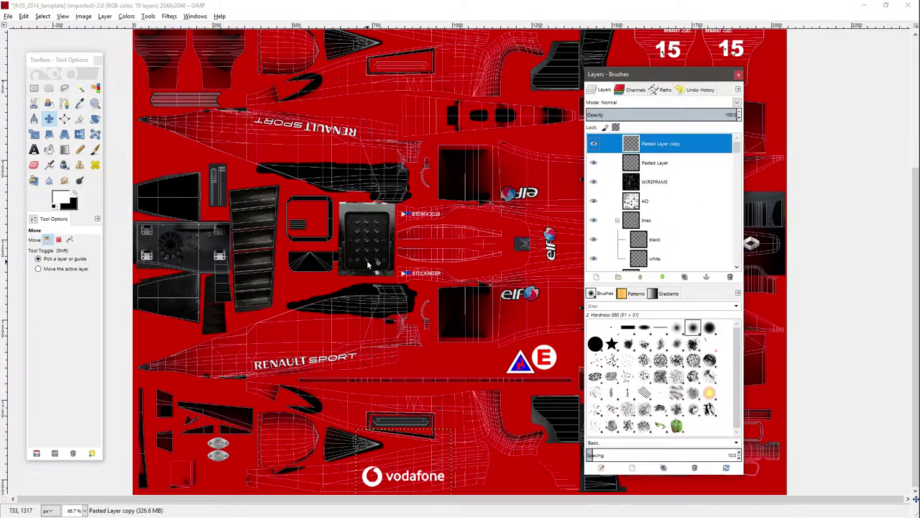
left_click(51, 120)
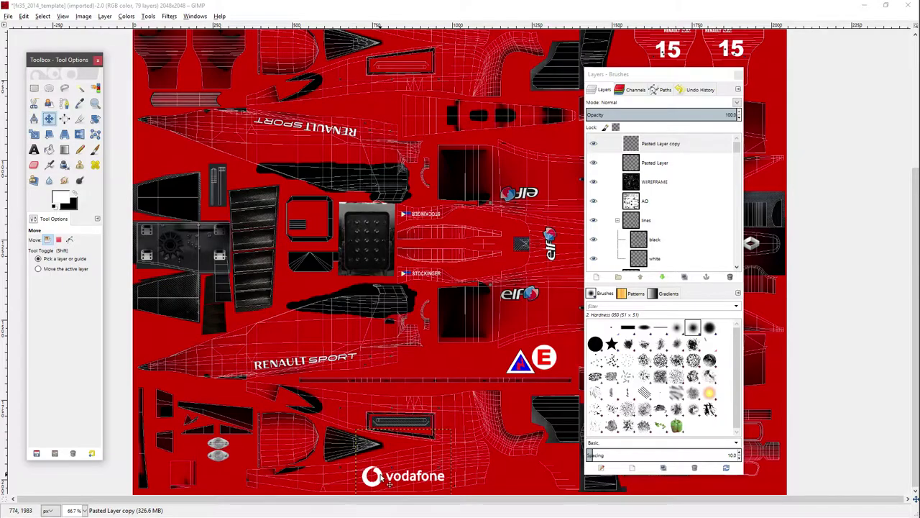
left_click_drag(388, 484, 401, 103)
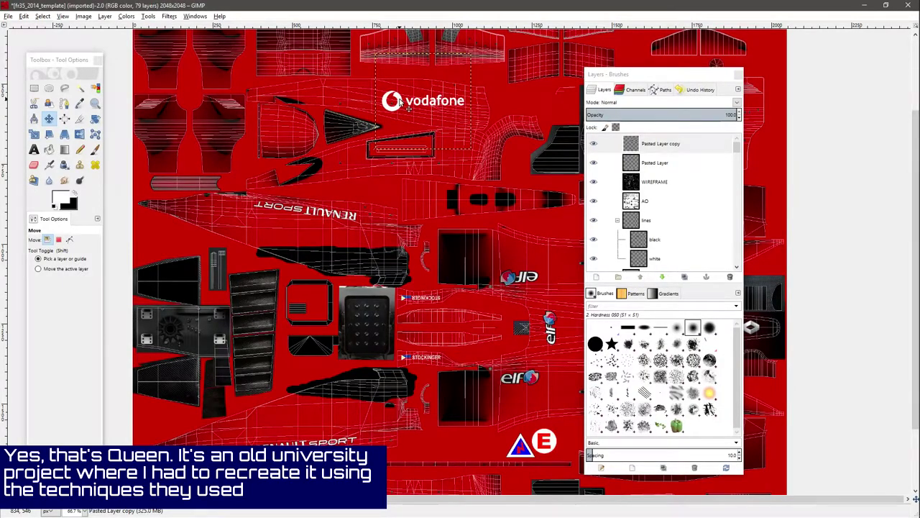
Step: Rotate the logo copy 180 degrees and fine-tune its position on the upper panel
right_click(401, 103)
mouse_move(434, 159)
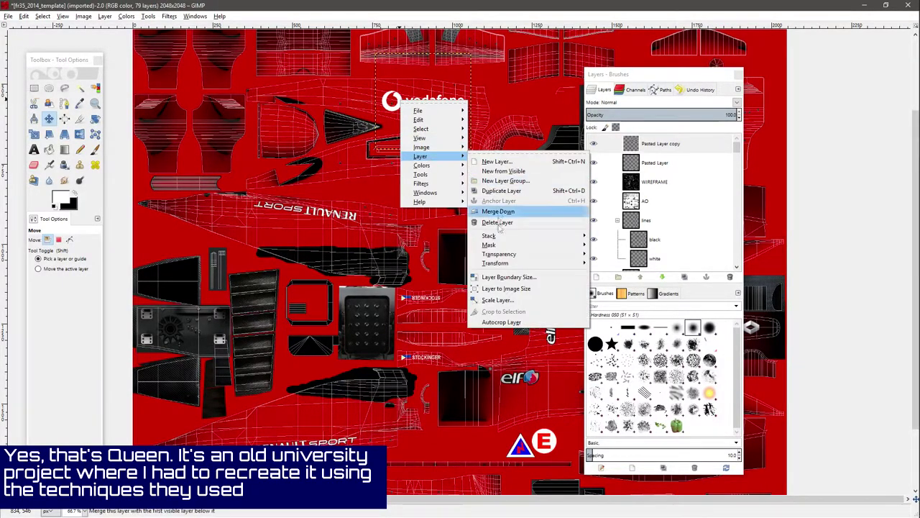
mouse_move(506, 264)
left_click(640, 325)
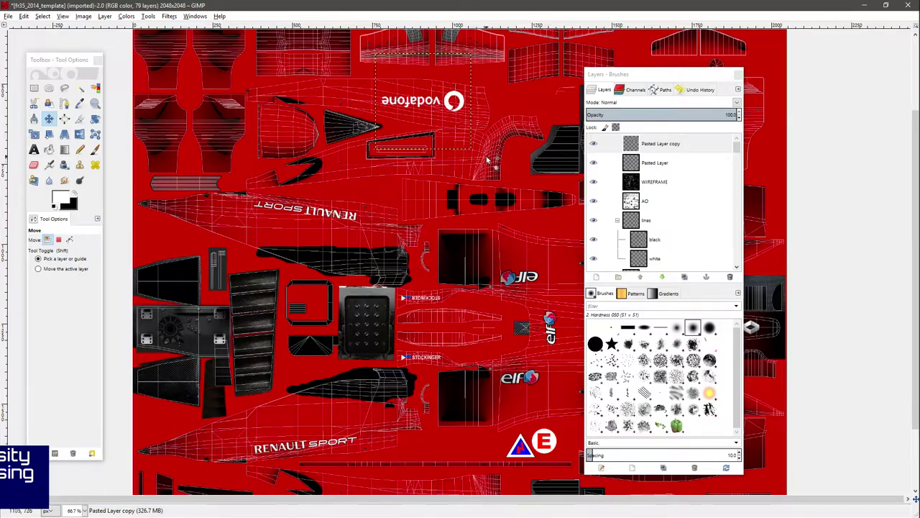
scroll(472, 253, "up", 5)
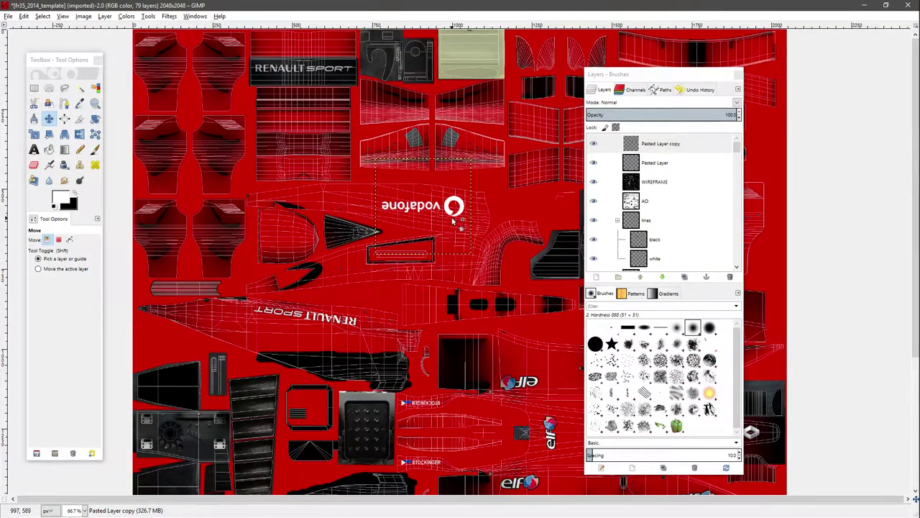
left_click_drag(460, 210, 446, 209)
scroll(443, 211, "down", 5)
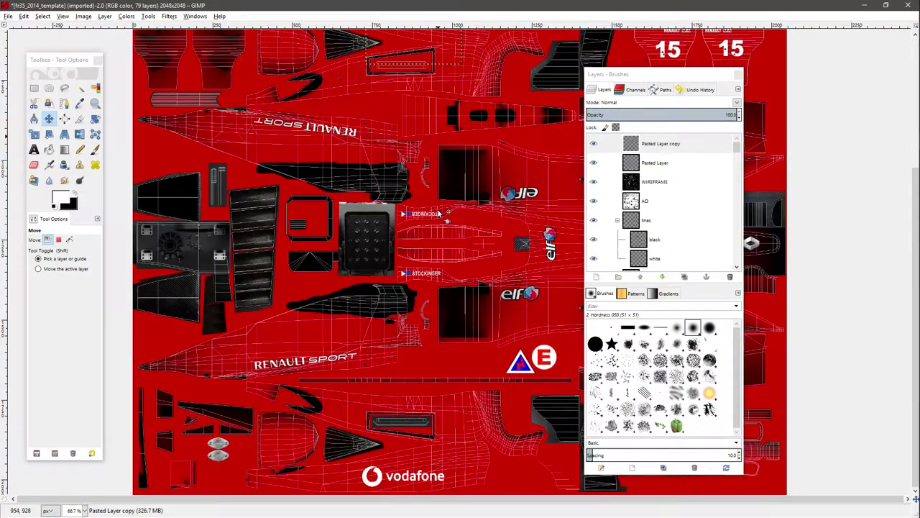
scroll(439, 214, "up", 5)
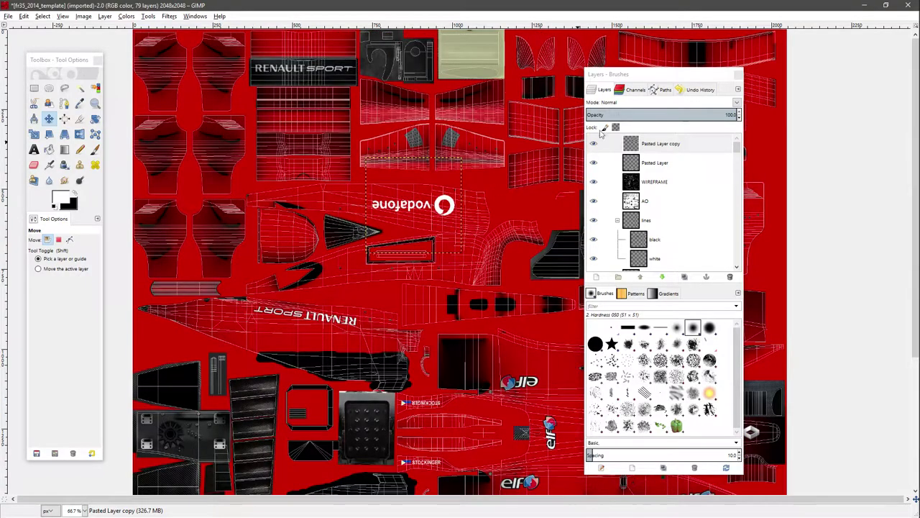
mouse_move(644, 81)
left_mouse_down()
mouse_move(418, 174)
mouse_move(778, 95)
mouse_move(683, 77)
mouse_move(626, 87)
mouse_move(668, 72)
mouse_move(666, 81)
left_mouse_up()
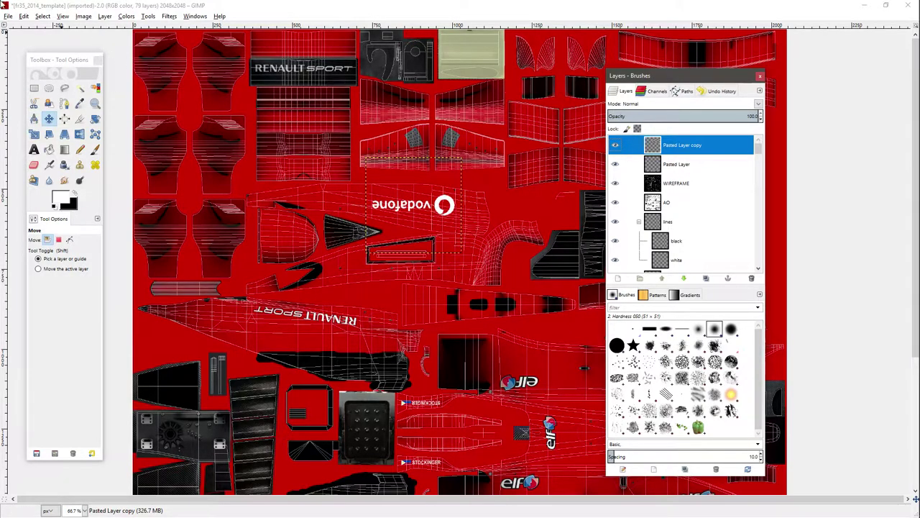
Step: Save the image with Save As under the name voda.xcf
left_click(7, 16)
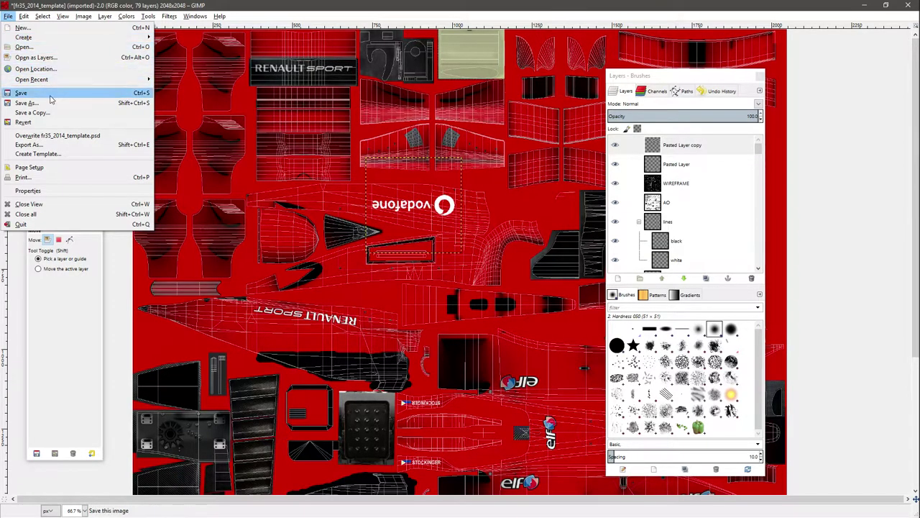
left_click(45, 102)
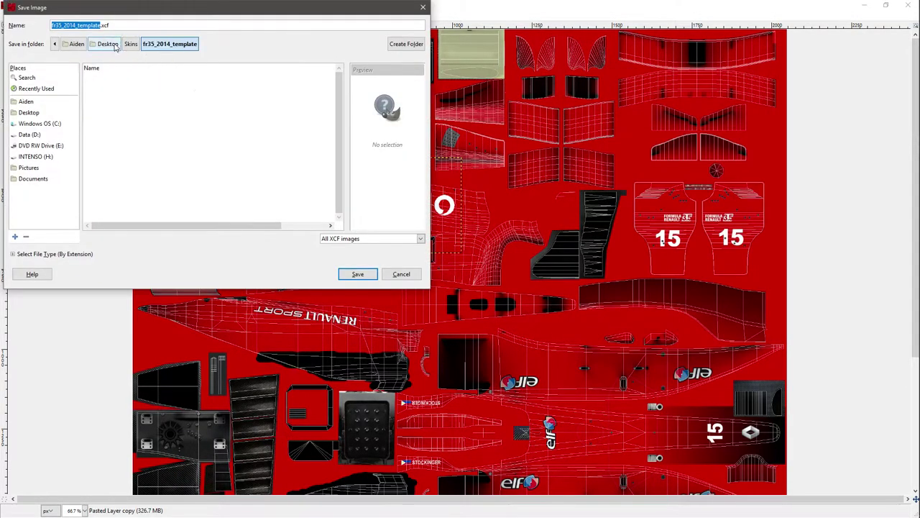
type("voda")
key("Return")
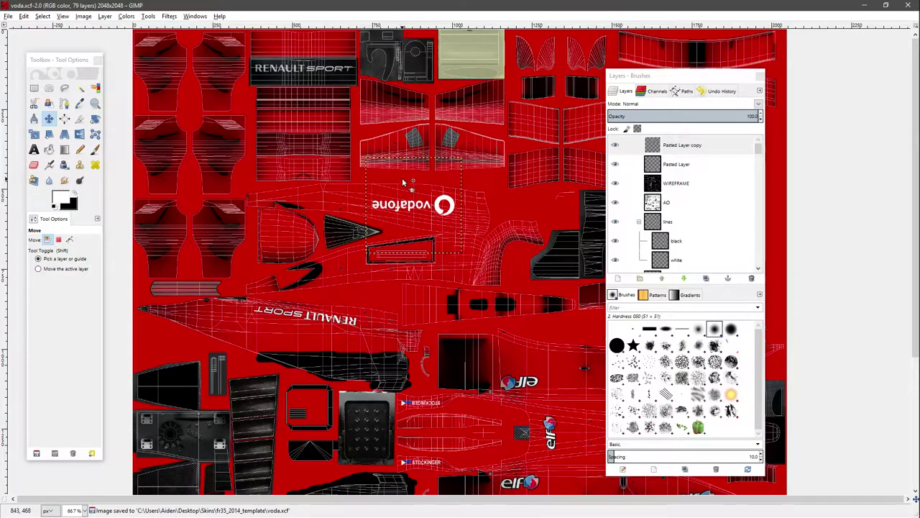
left_click(8, 17)
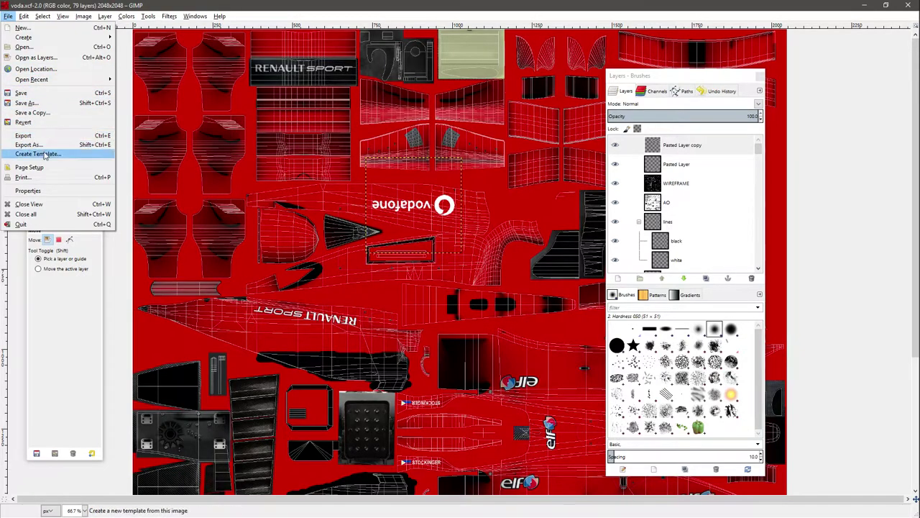
Step: Hide the WIREFRAME layer so its mesh lines disappear from the livery
left_click(684, 147)
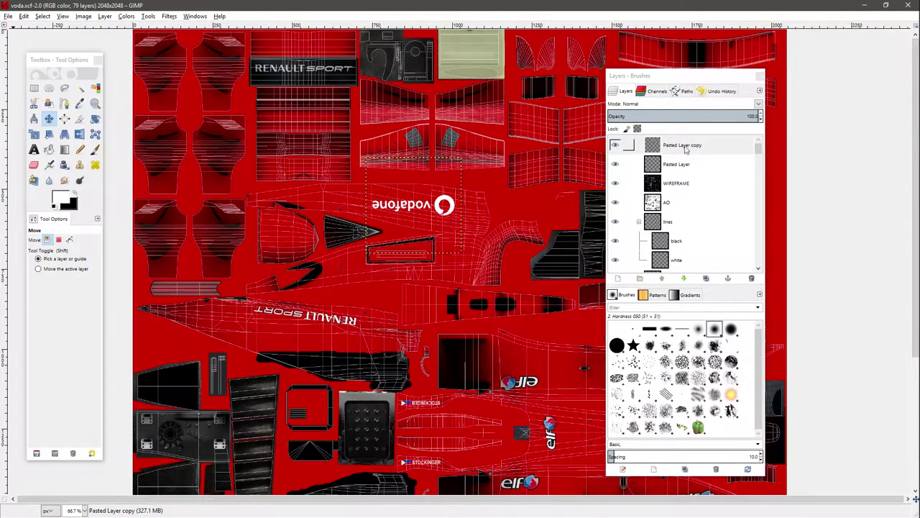
left_click(683, 148)
right_click(684, 148)
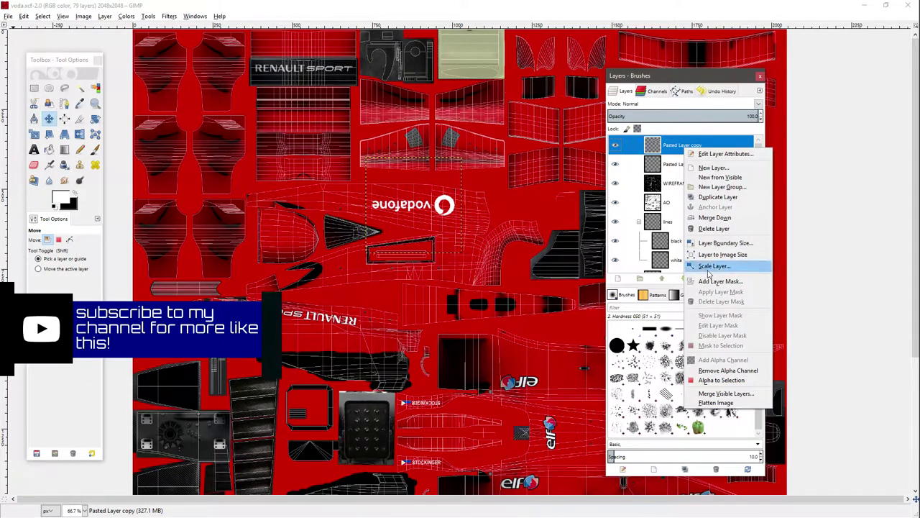
left_click(669, 149)
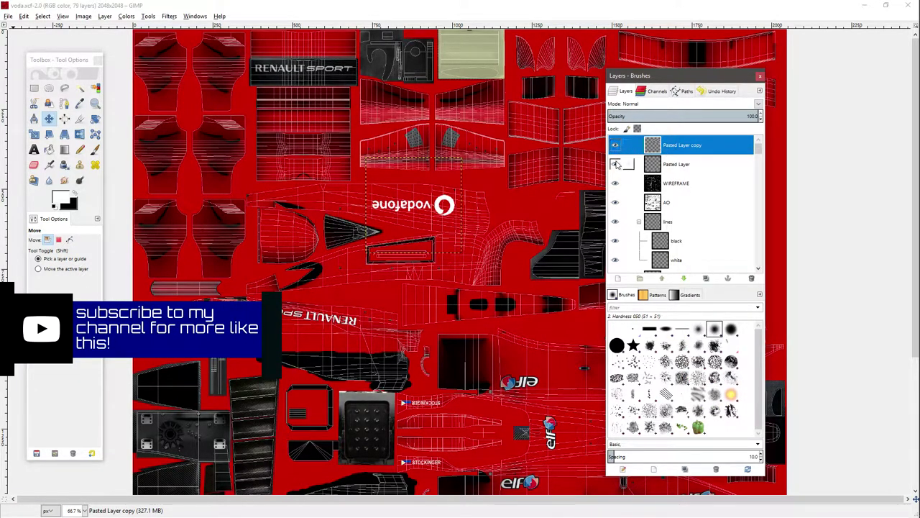
left_click(616, 184)
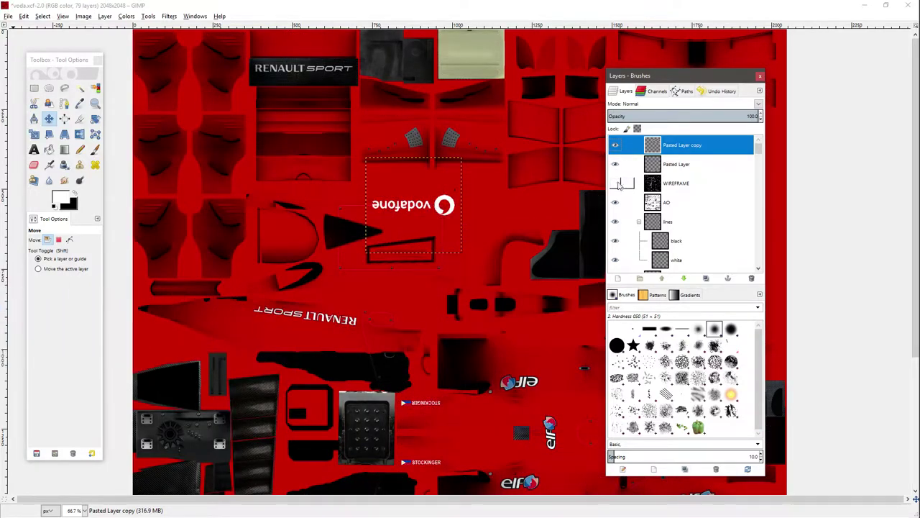
Step: Flatten all layers into a single Arrière-plan background layer
scroll(676, 176, "down", 2)
scroll(676, 176, "up", 2)
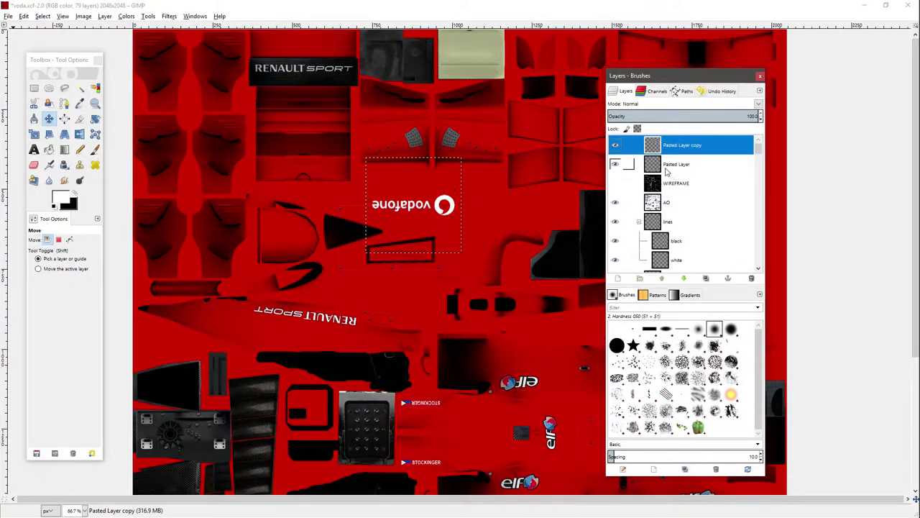
scroll(668, 170, "down", 10)
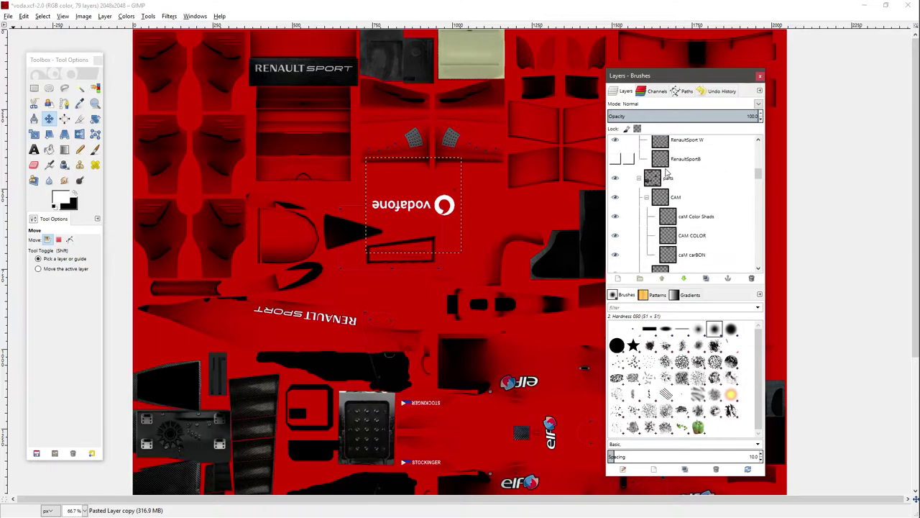
scroll(667, 172, "up", 10)
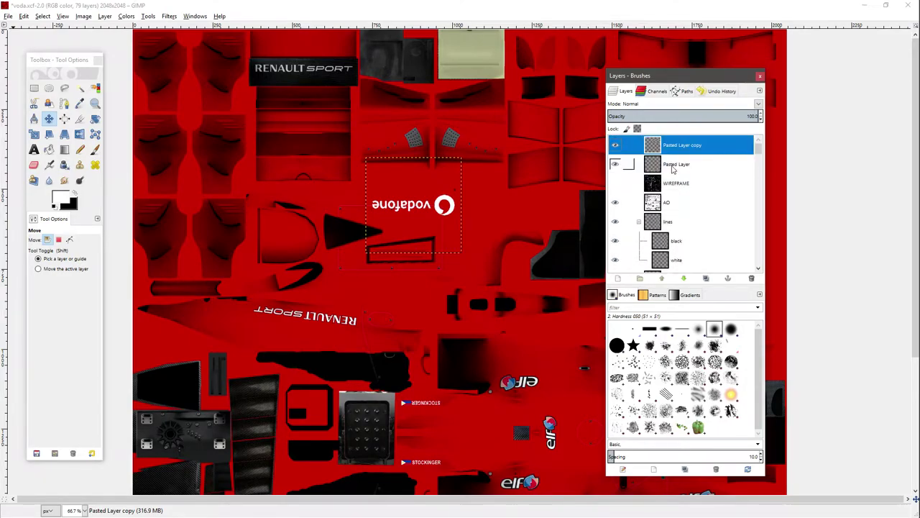
right_click(673, 146)
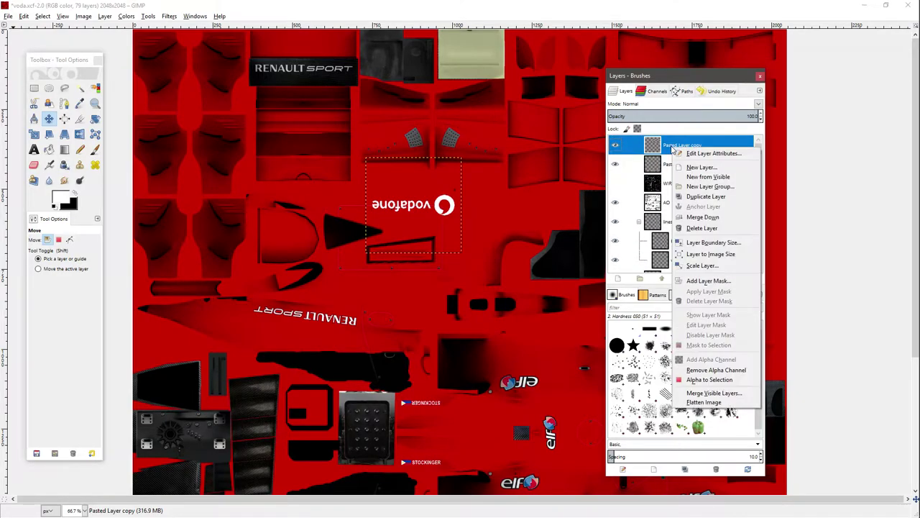
left_click(704, 402)
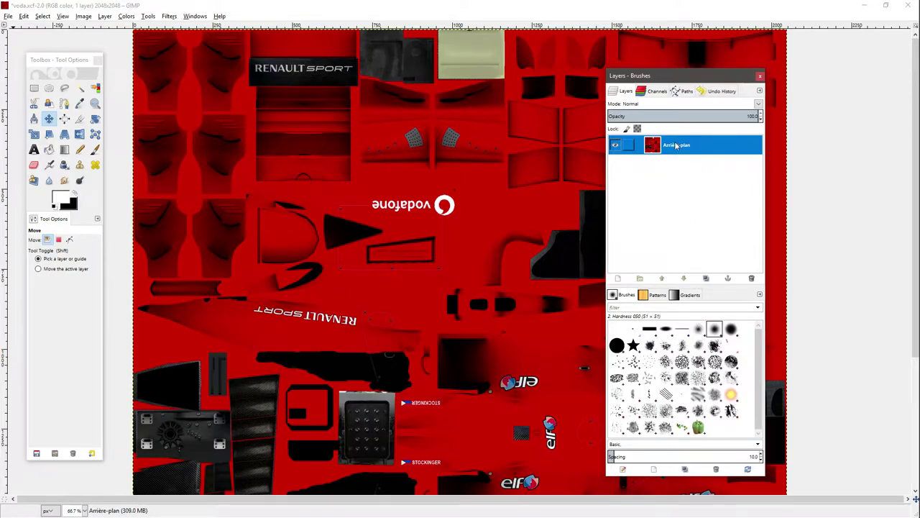
Step: Export the image as DDS named voda_alt.dds to the Desktop
left_click(7, 16)
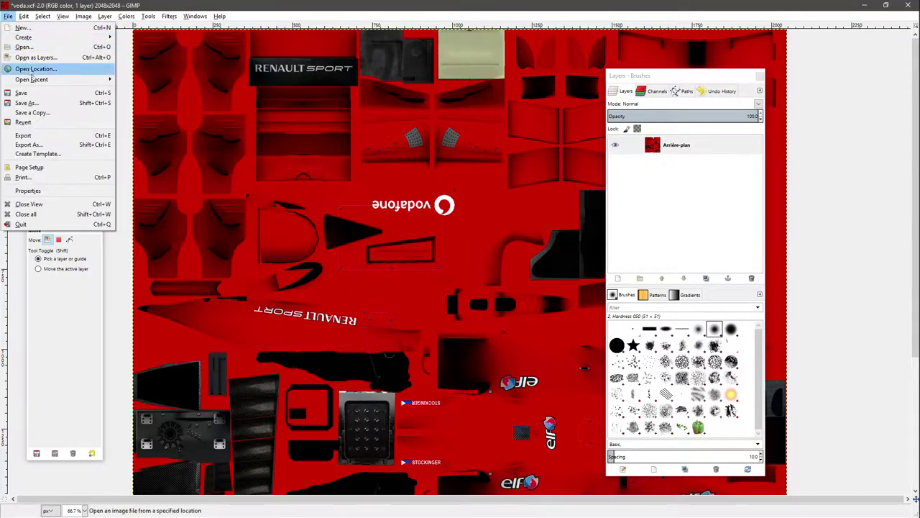
left_click(43, 147)
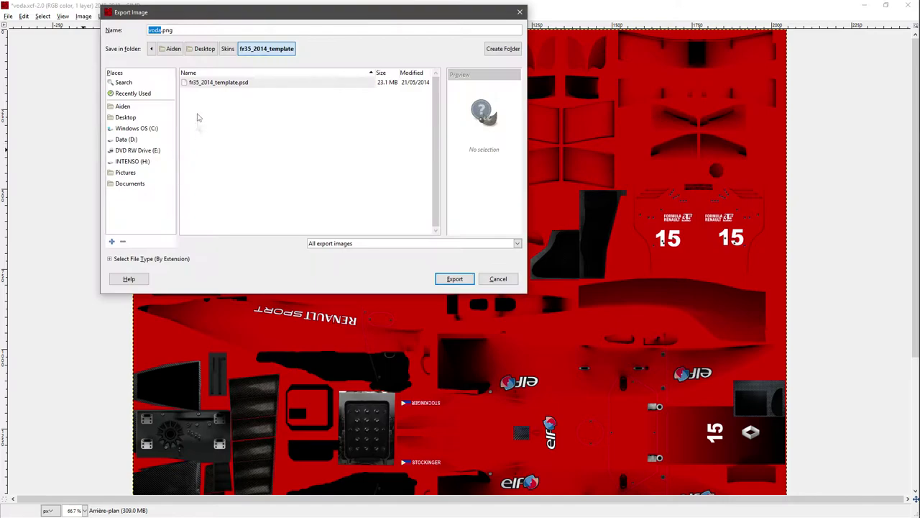
left_click(352, 245)
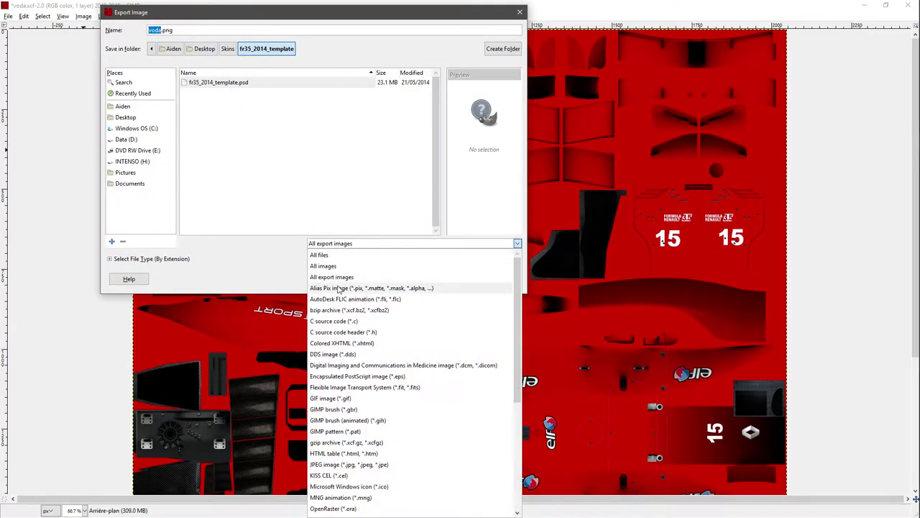
left_click(352, 354)
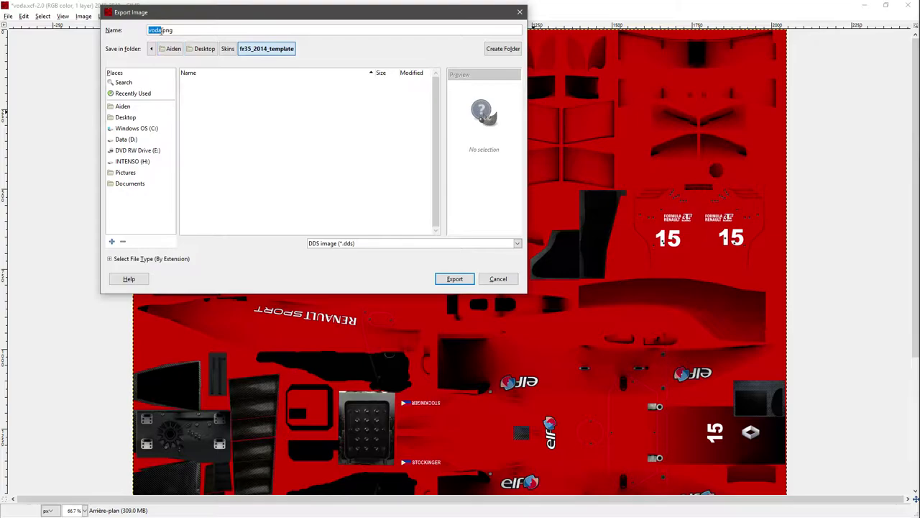
double_click(166, 30)
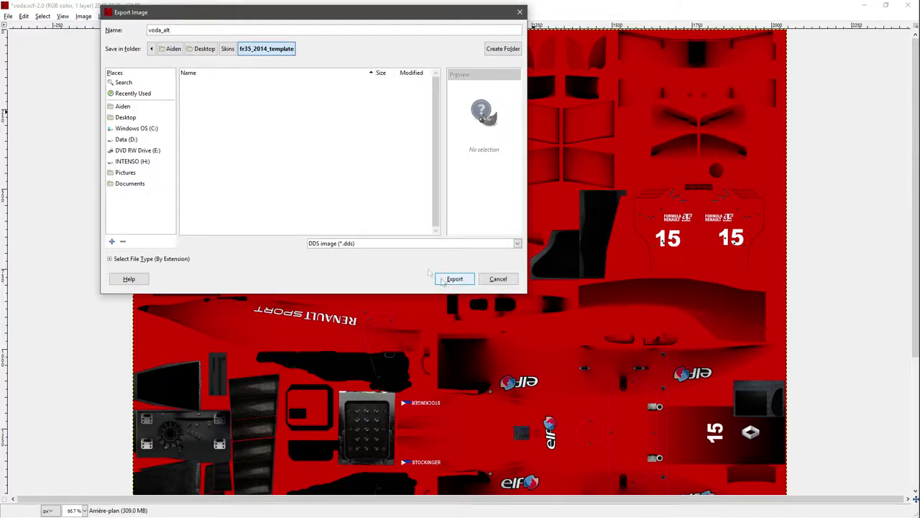
left_click(128, 116)
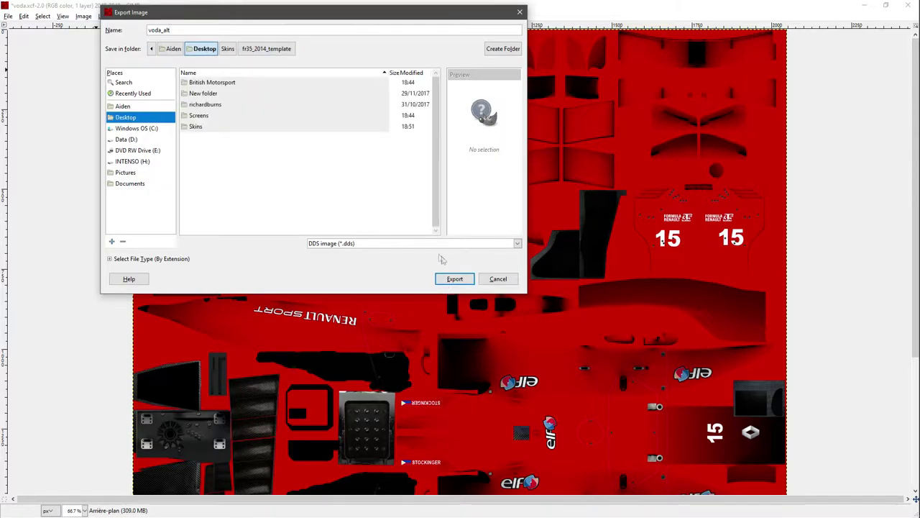
left_click(454, 278)
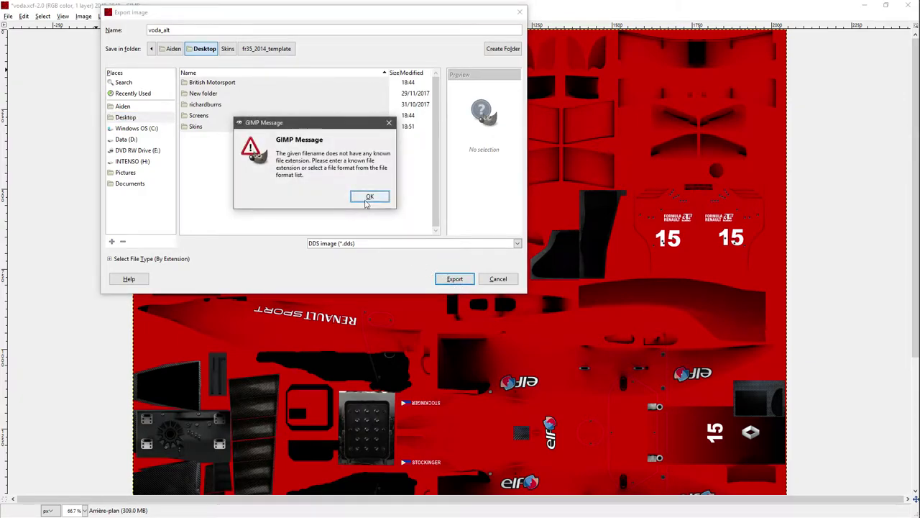
left_click(368, 198)
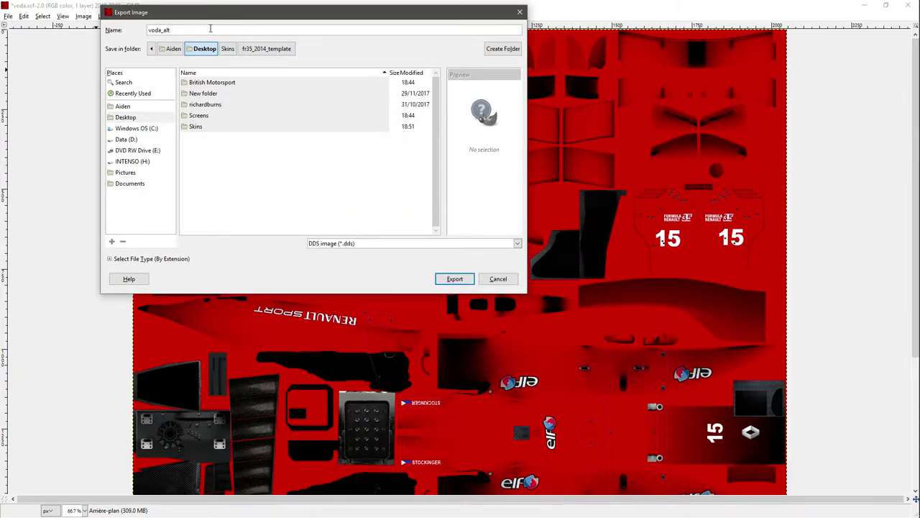
left_click(455, 278)
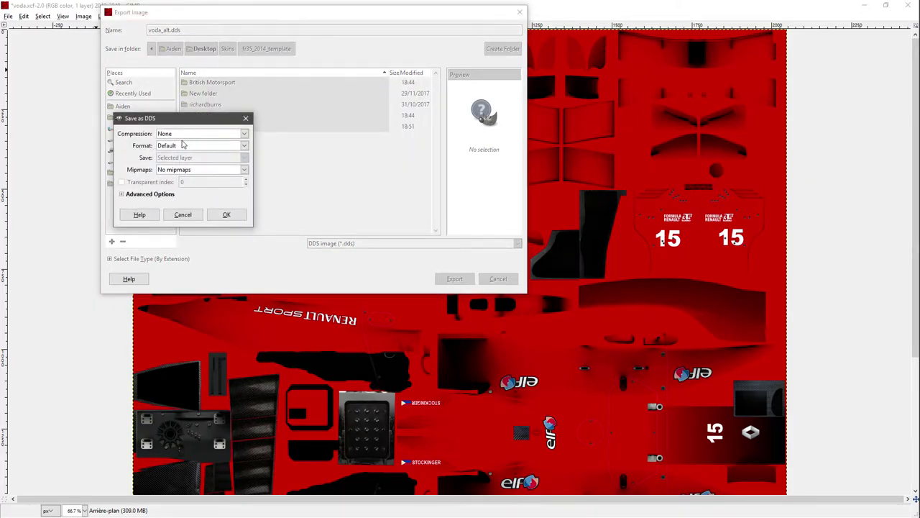
Step: Confirm the DDS settings with Default pixel format and compression None
left_click(185, 146)
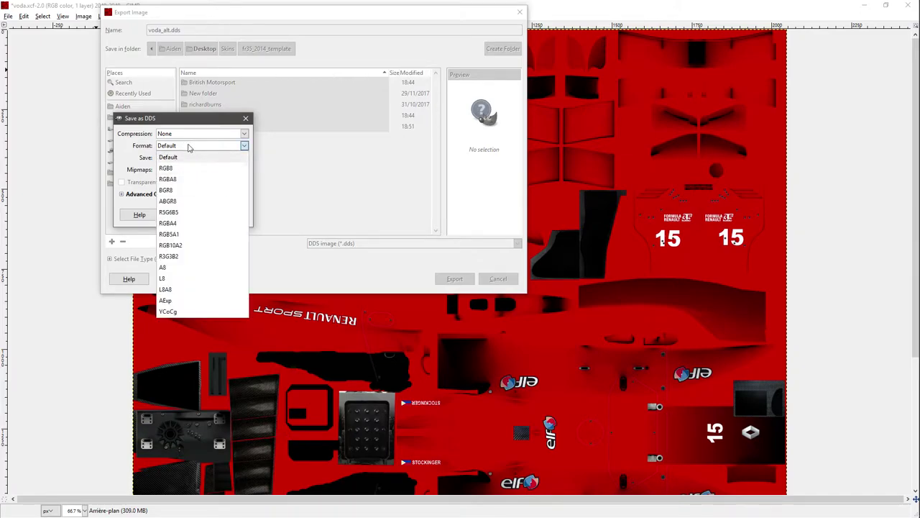
left_click(190, 147)
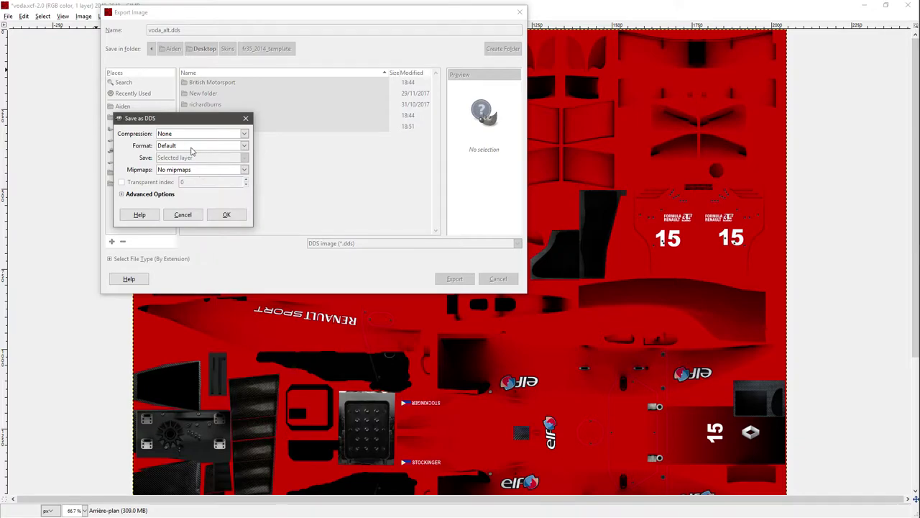
left_click(191, 135)
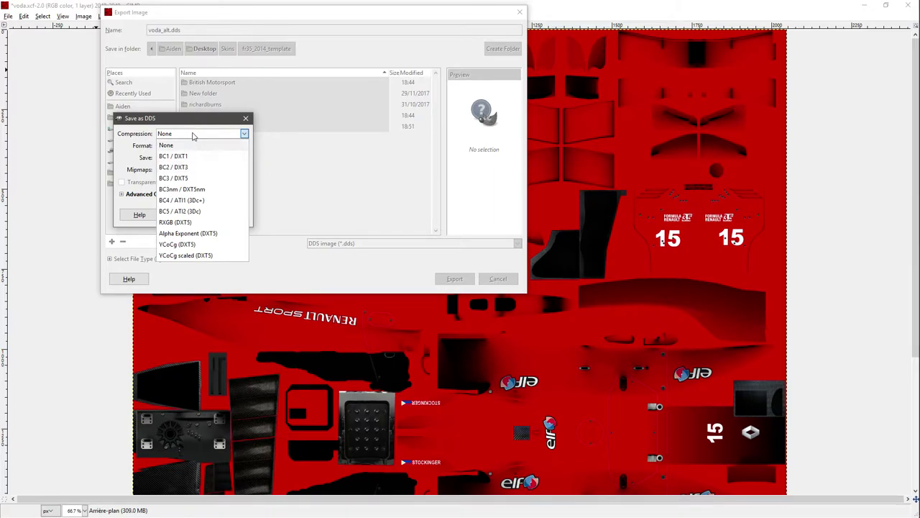
left_click(193, 143)
left_click(226, 215)
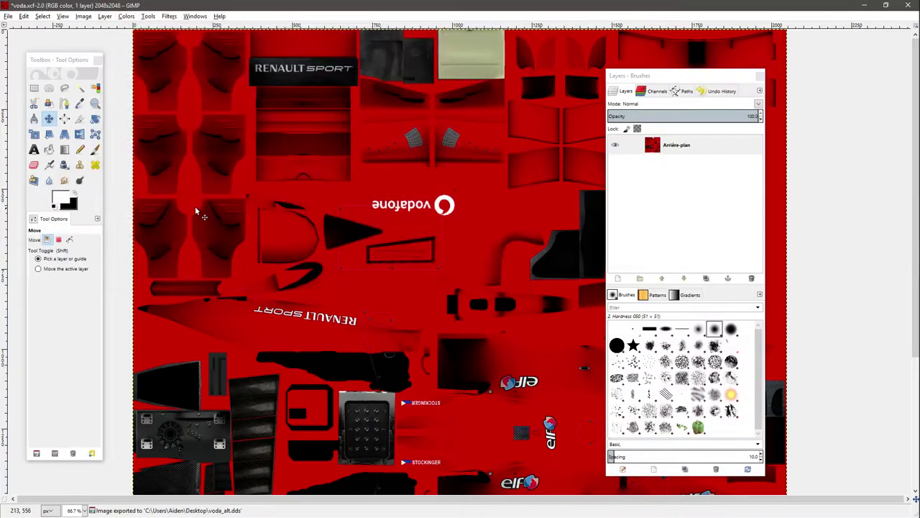
Step: Clear GIMP and the template folder away, place voda_alt on the desktop, and bring up the Settings folder
left_click(864, 5)
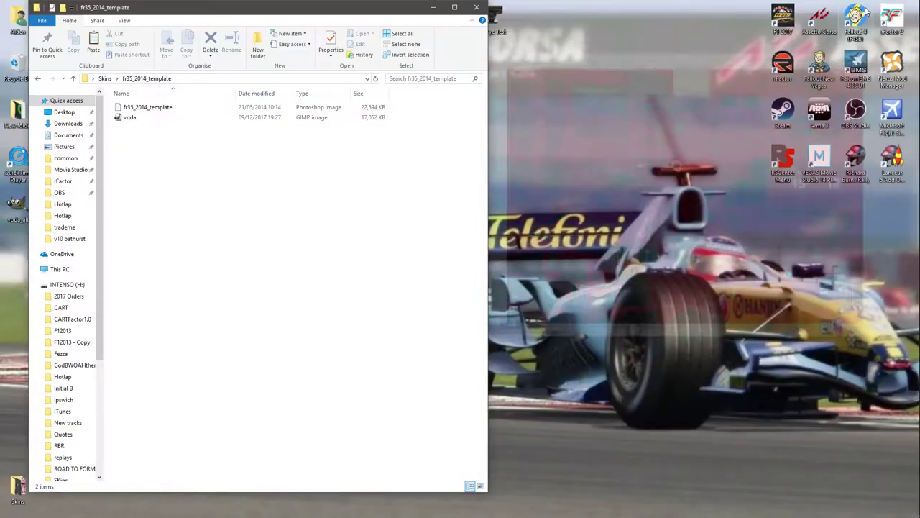
left_click(433, 7)
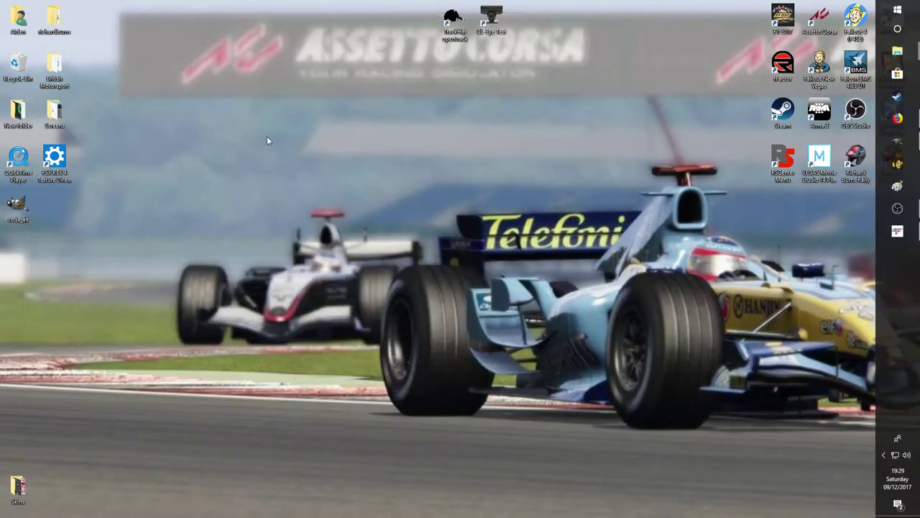
left_click_drag(17, 205, 491, 207)
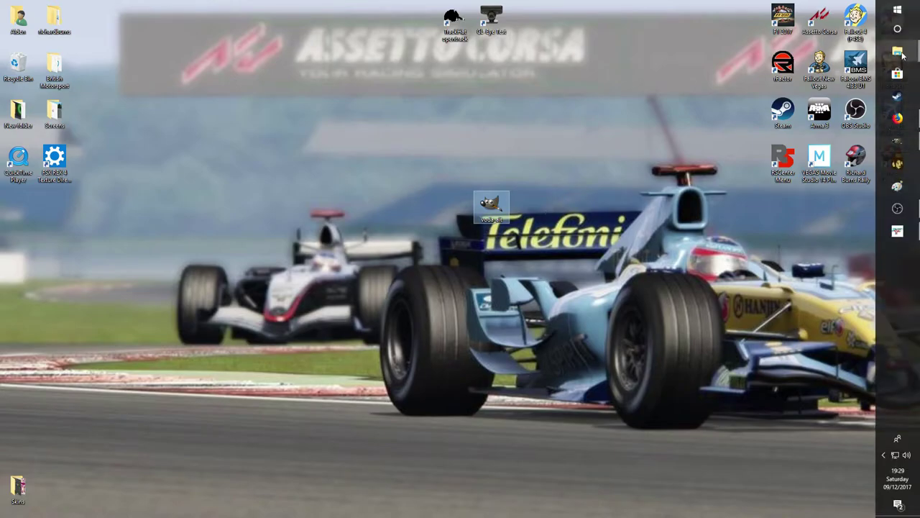
mouse_move(897, 51)
mouse_move(838, 48)
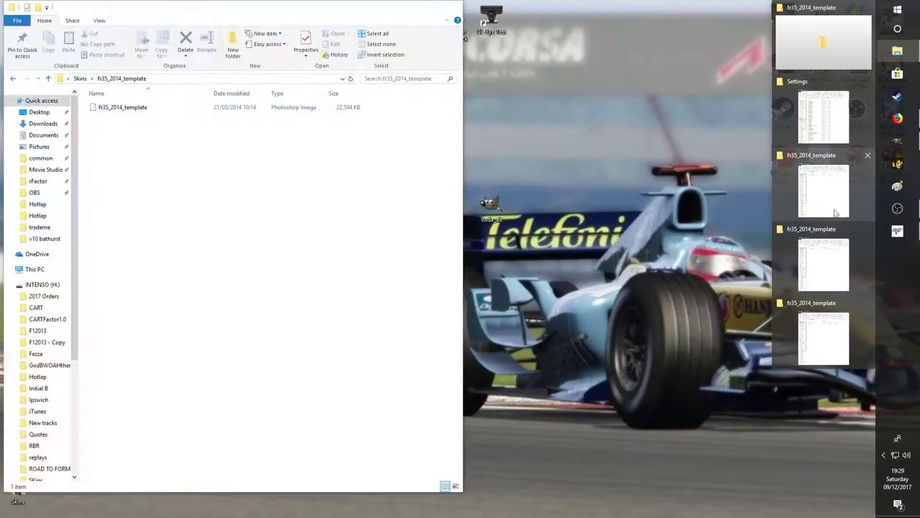
mouse_move(828, 324)
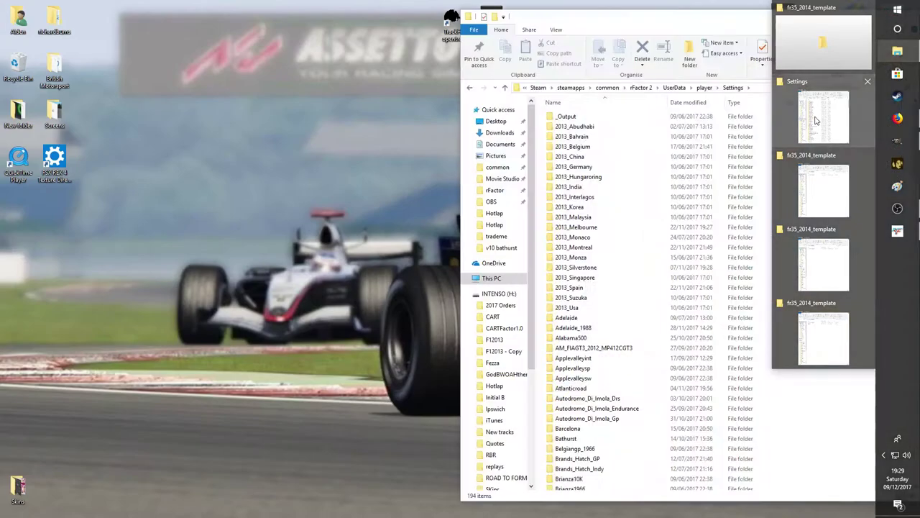
left_click(811, 119)
left_click_drag(587, 13, 132, 12)
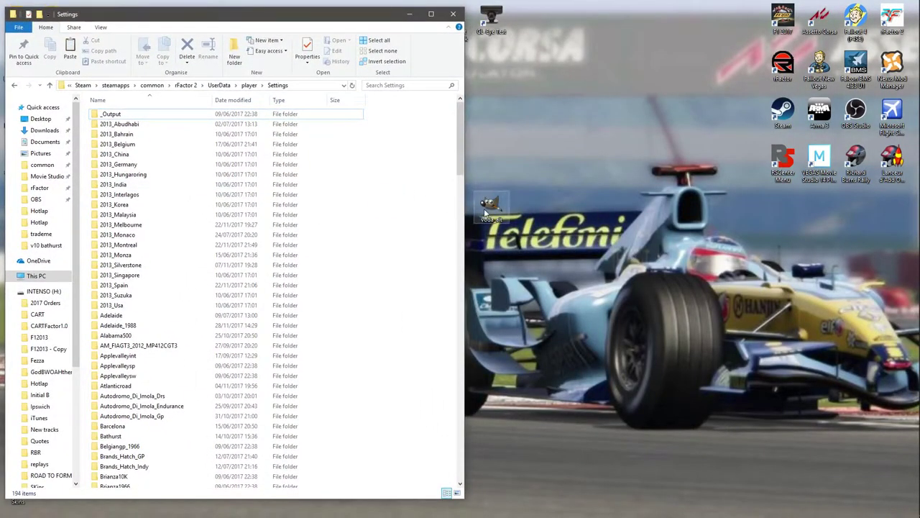
left_click_drag(489, 204, 624, 195)
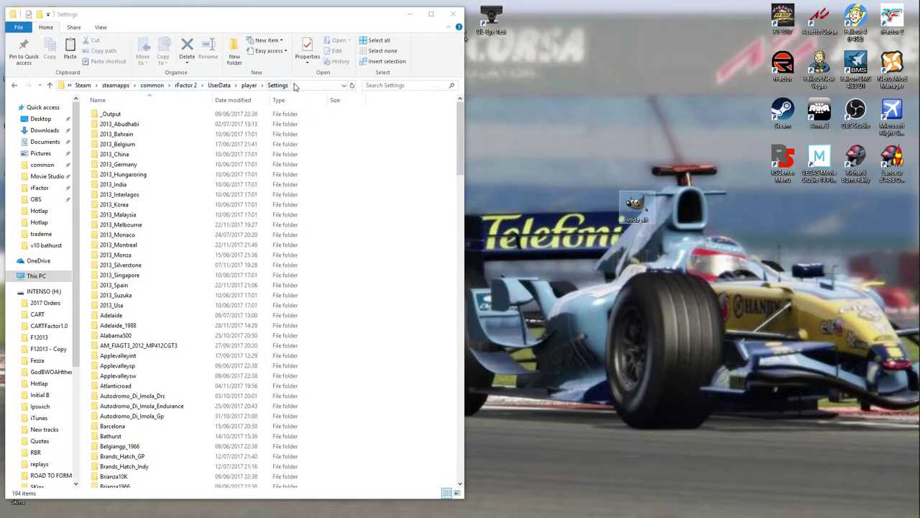
Step: Browse FormulaRenault_35_2014, checking the FR35_2014_5 and FR35_2014_9 skin folders
left_click(70, 85)
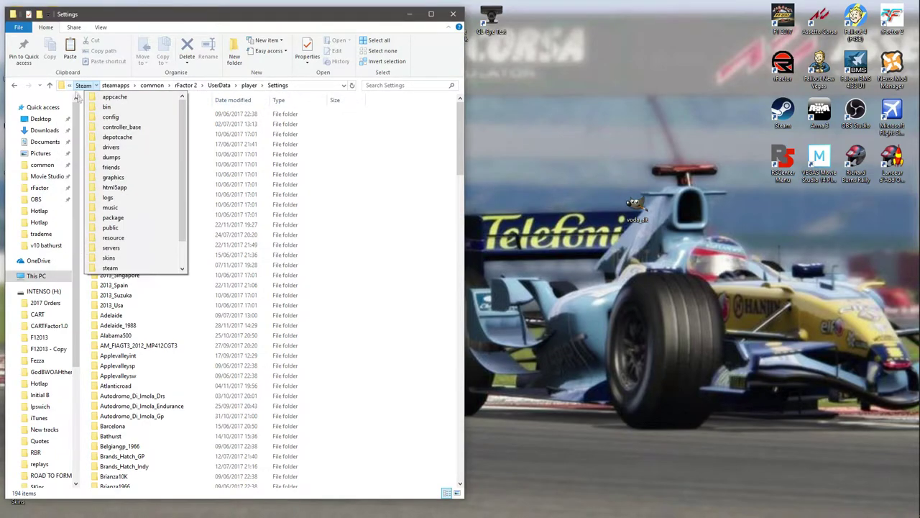
left_click(388, 234)
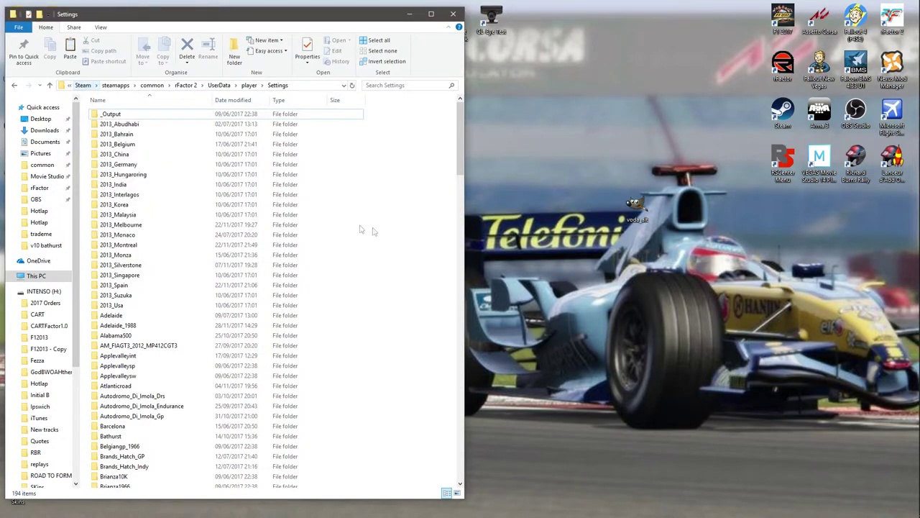
left_click(168, 236)
scroll(151, 248, "down", 11)
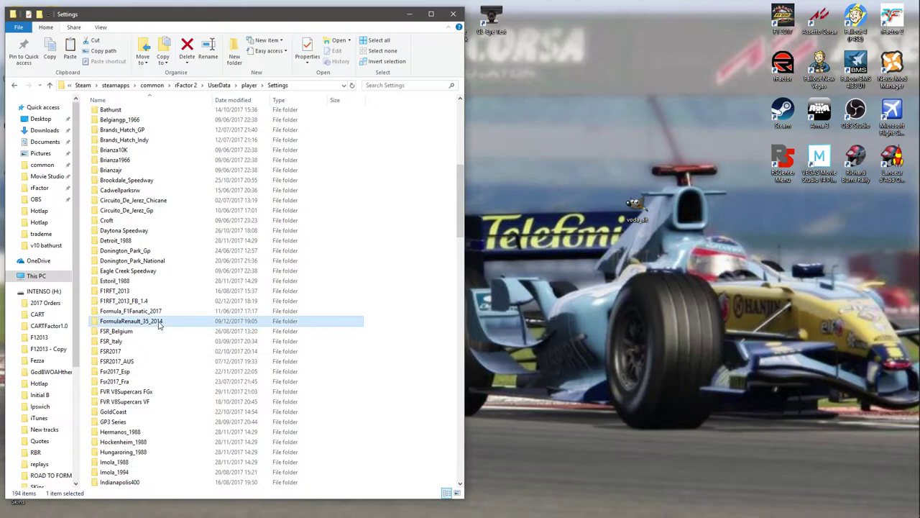
double_click(156, 324)
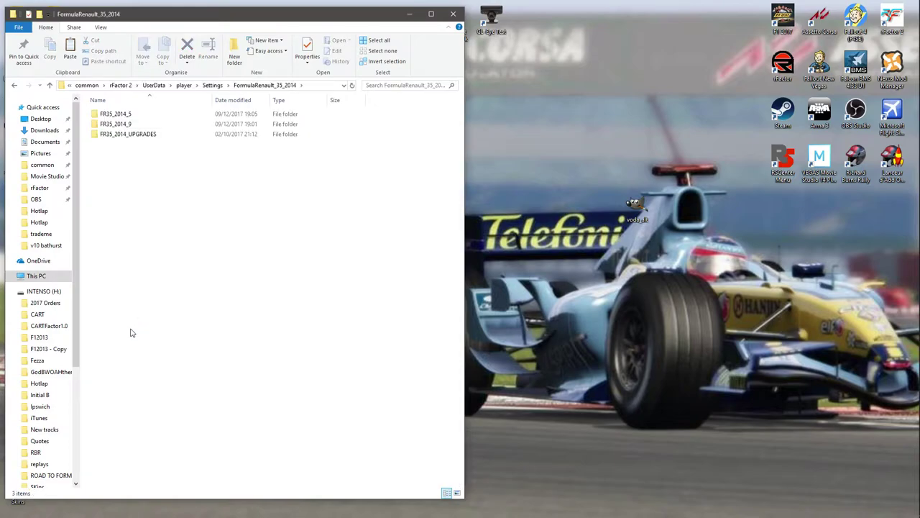
double_click(130, 125)
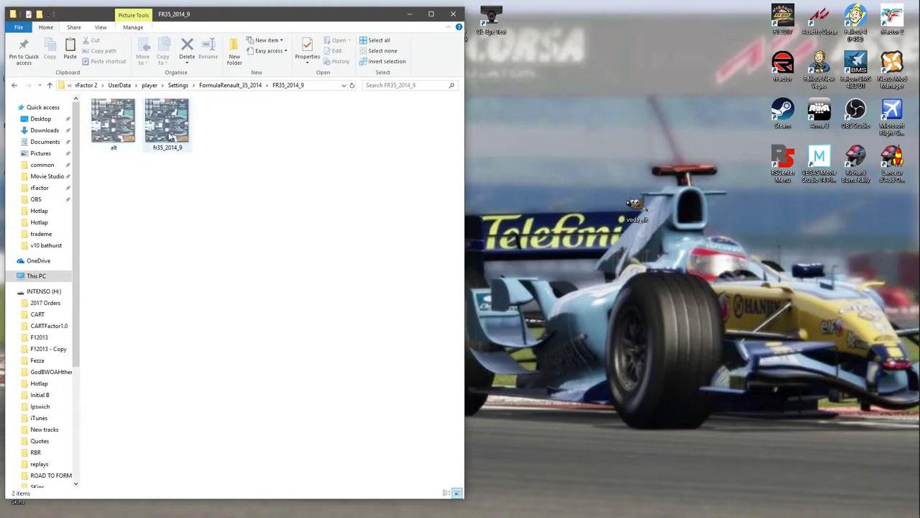
left_click(15, 84)
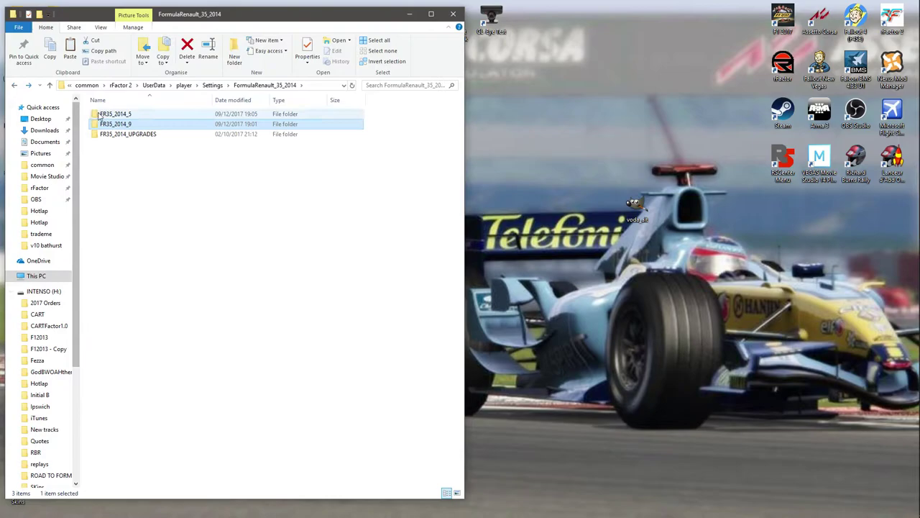
double_click(119, 111)
left_click(101, 121)
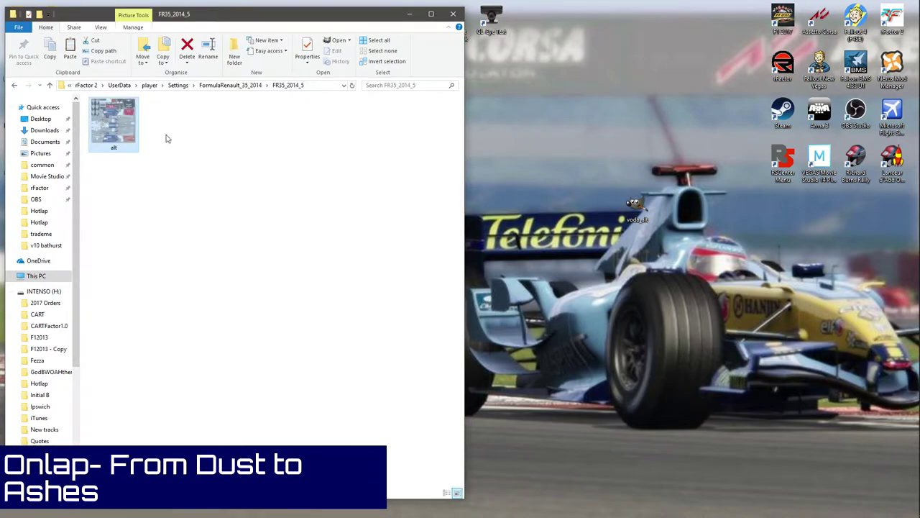
left_click(14, 85)
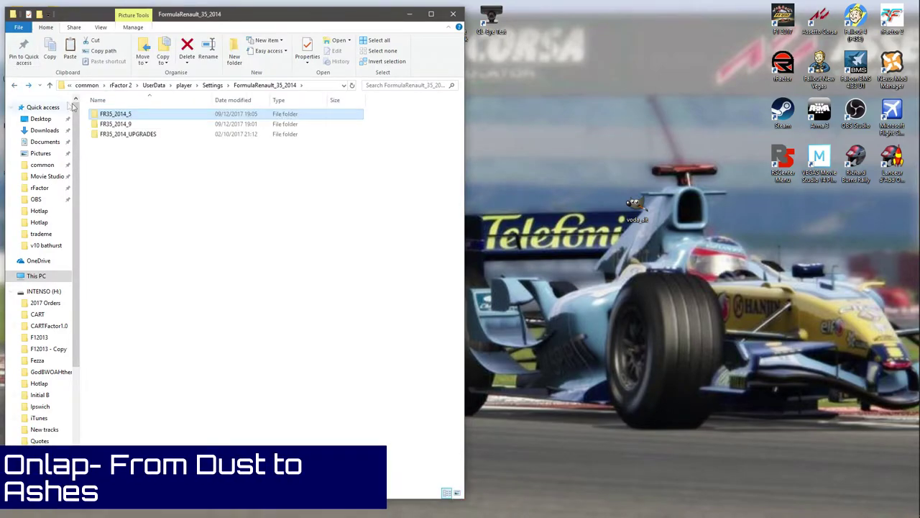
double_click(115, 124)
Step: Delete fr35_2014_9, drop voda_alt into FR35_2014_9, and hide the folder window
left_click(168, 123)
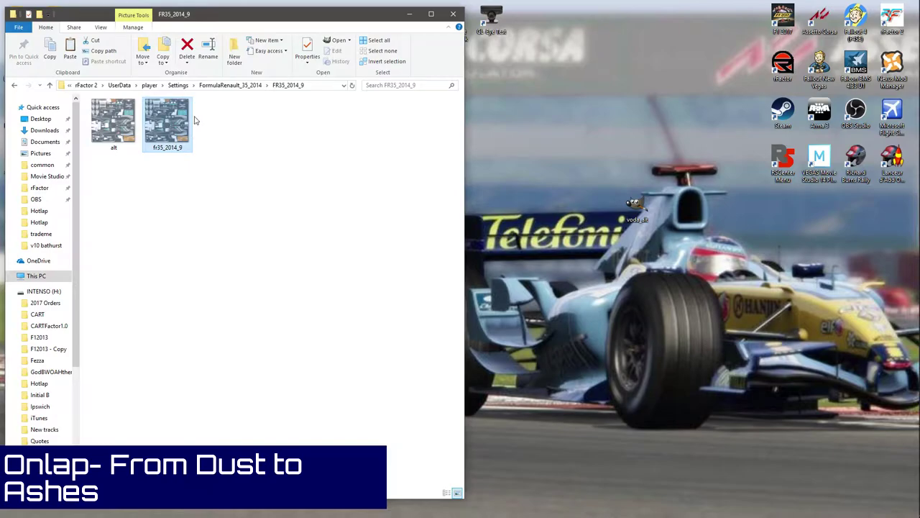
key("Delete")
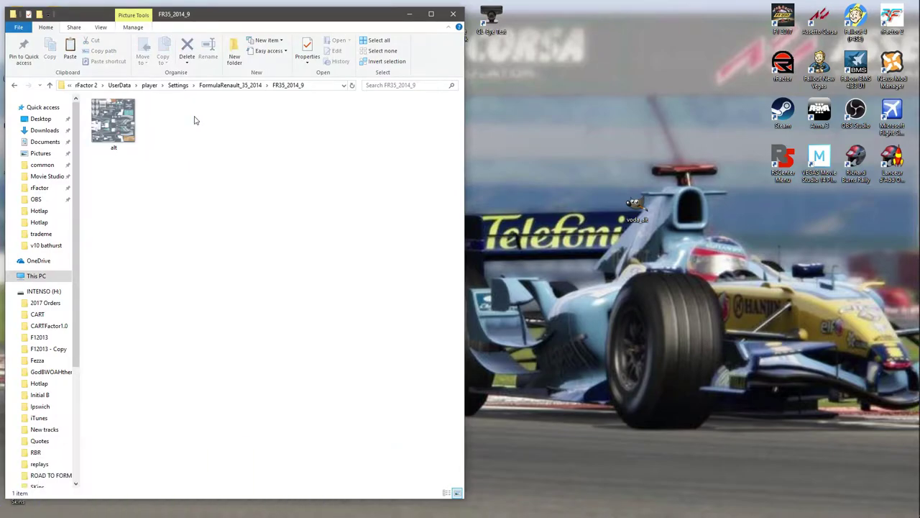
left_click_drag(210, 16, 332, 68)
left_click_drag(628, 216, 372, 250)
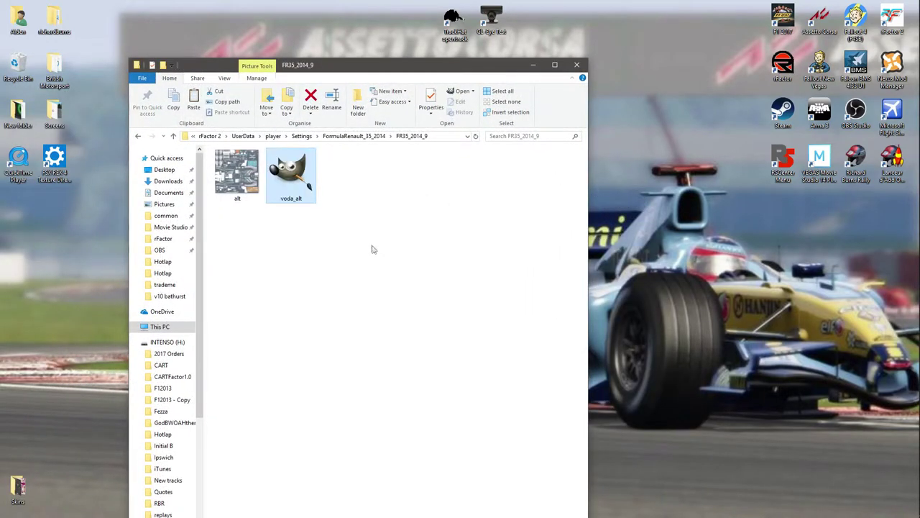
left_click(533, 65)
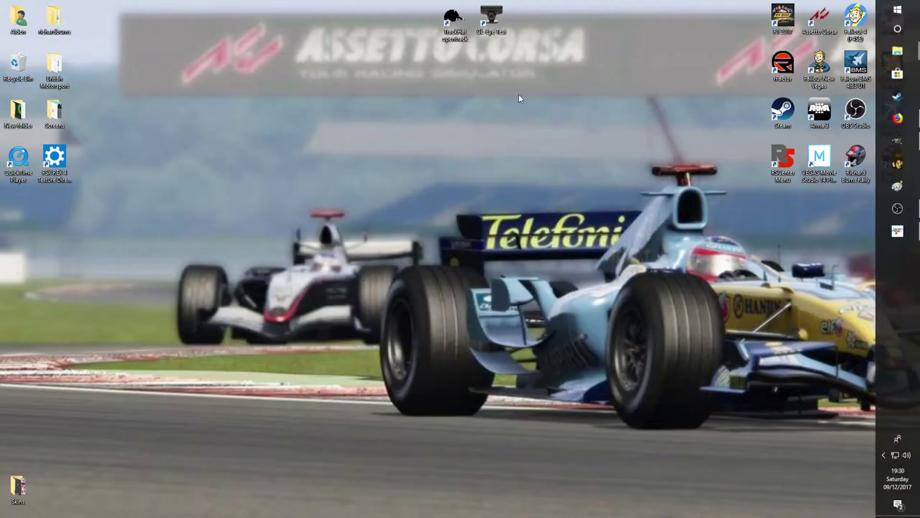
Step: Back in rFactor 2, choose Formula Renault 3.5 2014 #9 under FR3.5 2014 and open its showroom
left_click(898, 231)
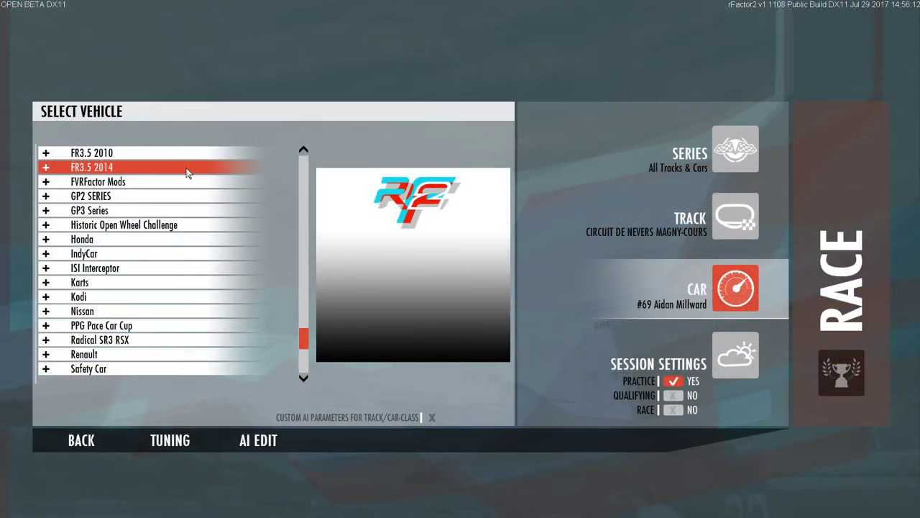
left_click(186, 172)
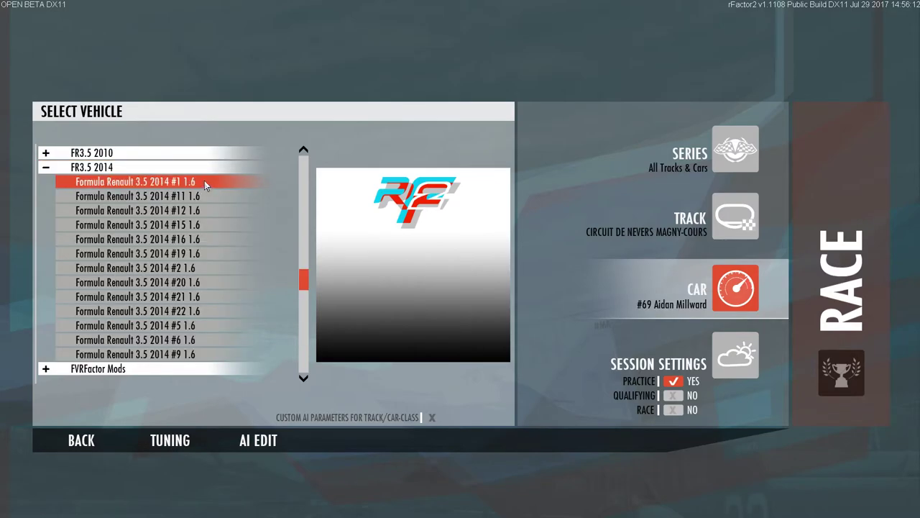
scroll(144, 197, "down", 2)
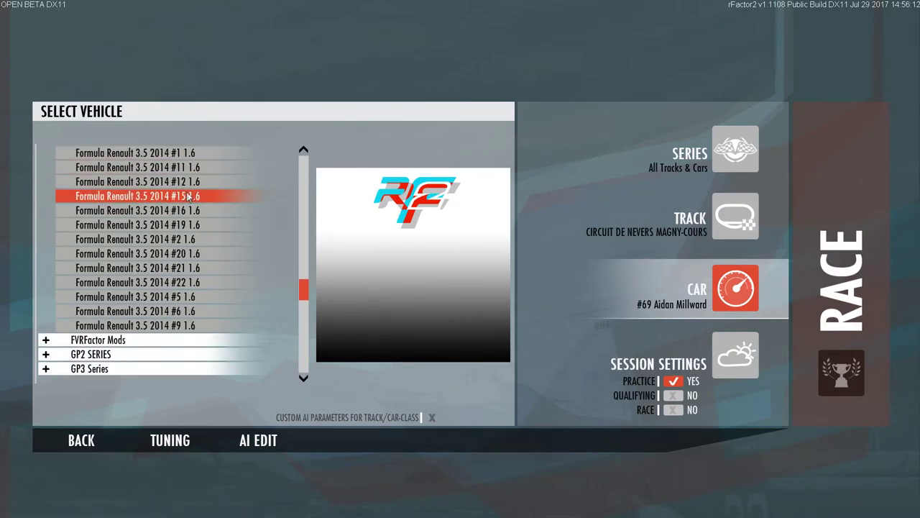
left_click(197, 325)
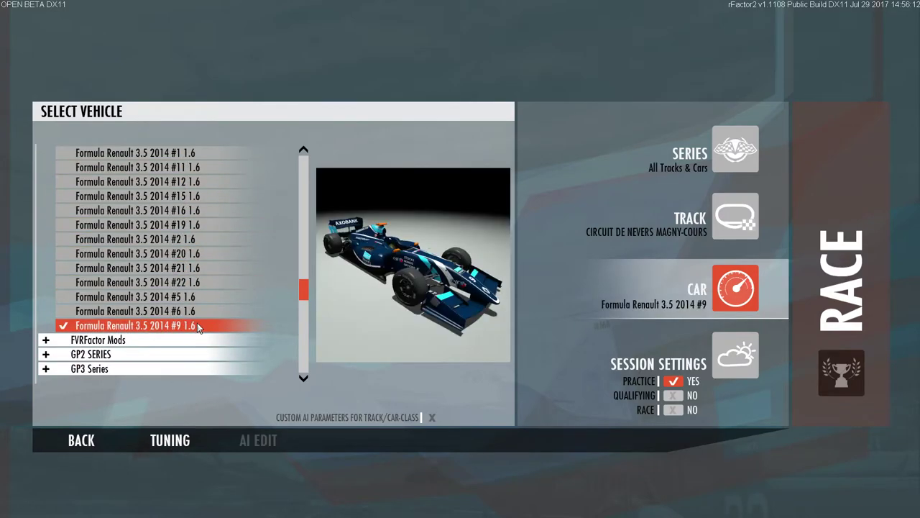
left_click(183, 440)
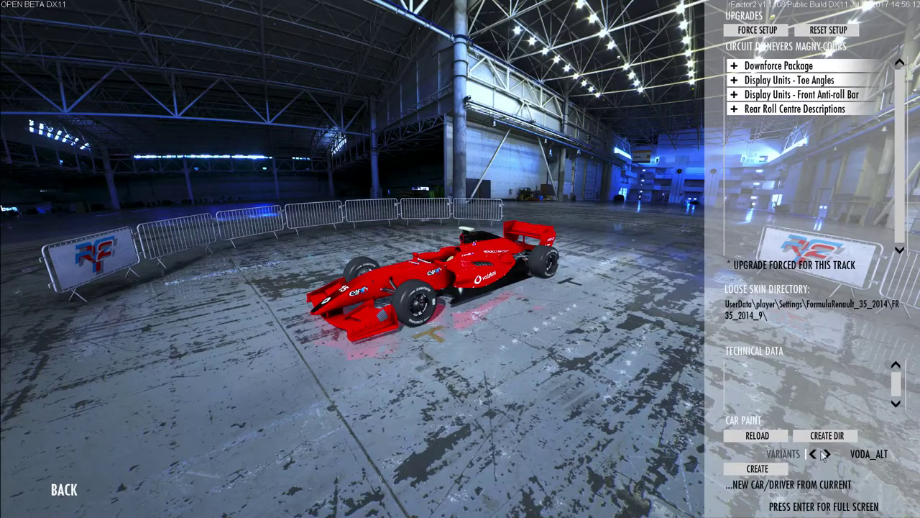
left_click(826, 454)
scroll(425, 268, "up", 3)
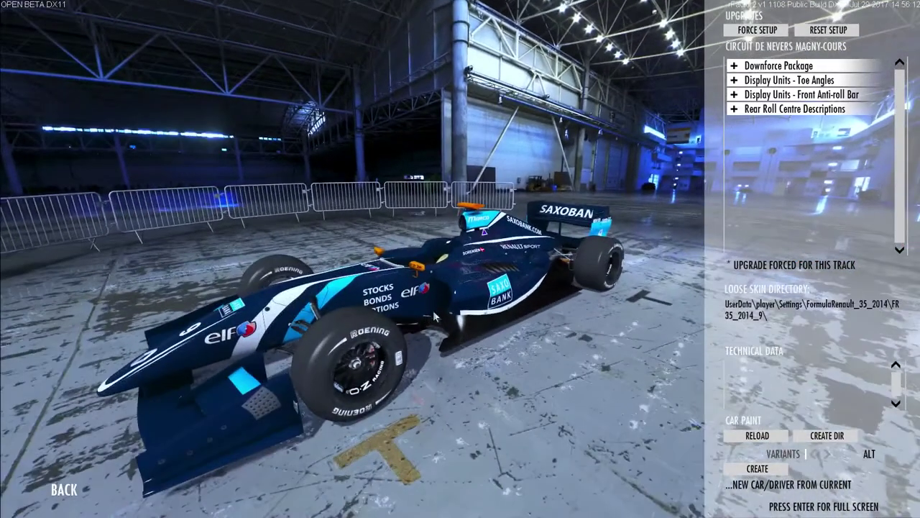
left_click_drag(434, 317, 804, 462)
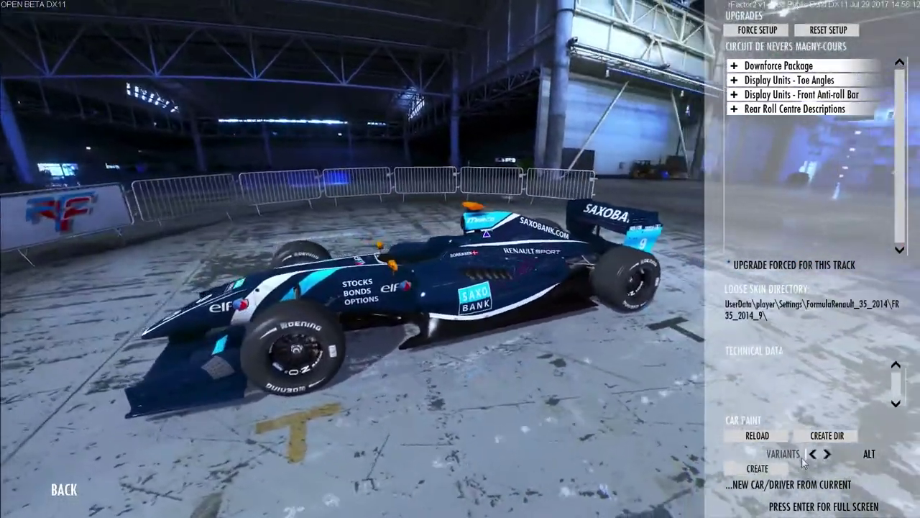
left_click(813, 454)
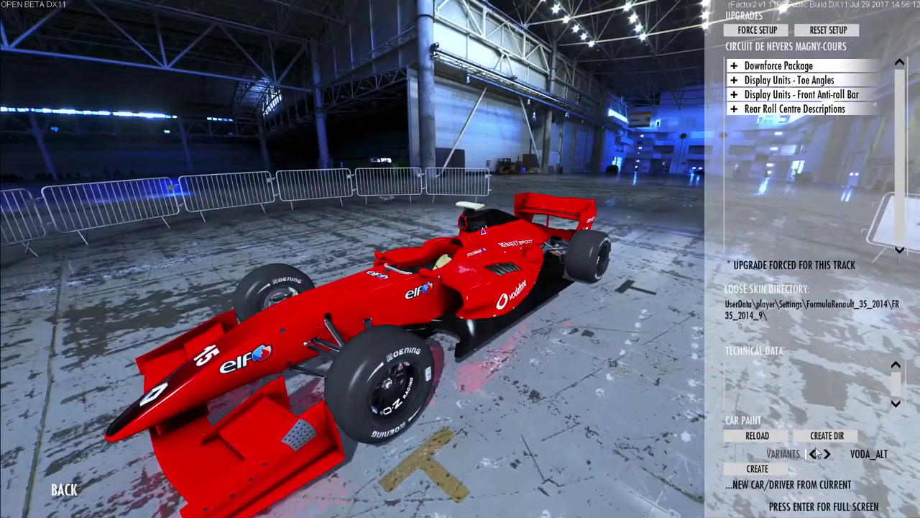
scroll(466, 346, "up", 4)
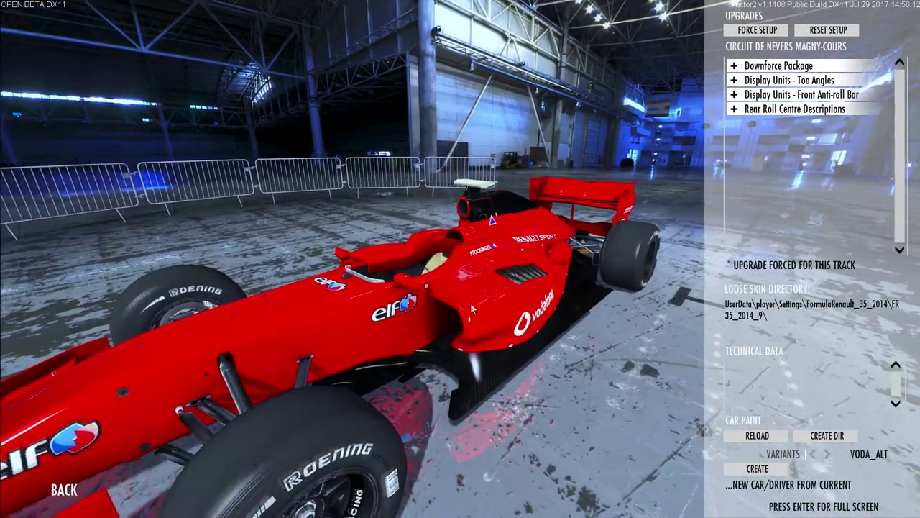
left_click_drag(470, 303, 387, 333)
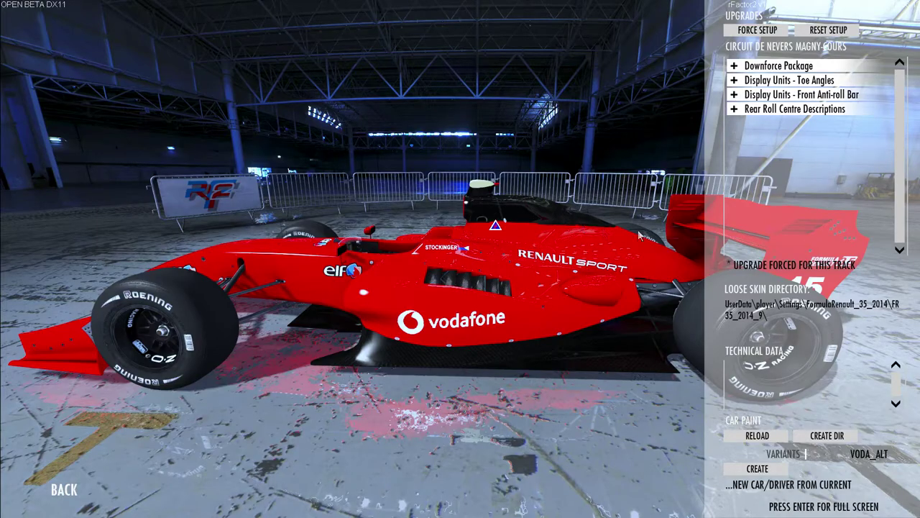
left_click_drag(432, 300, 599, 338)
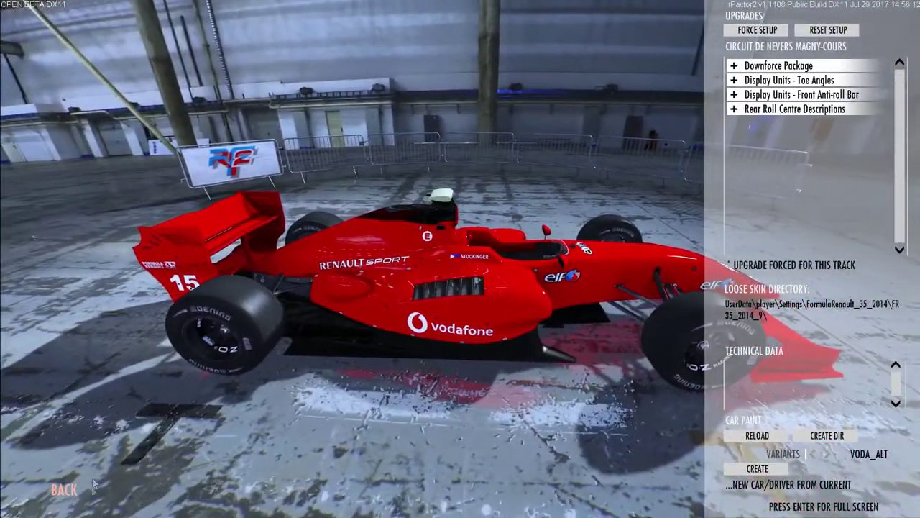
left_click(72, 495)
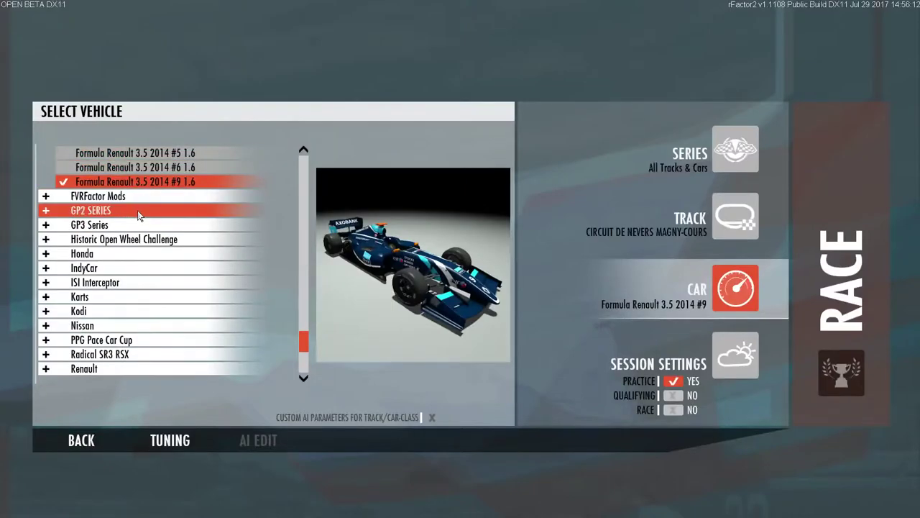
Step: Pick Super Black Racing car #69 from FVR V8 Supercars Season 2016 Ford Falcon FG-X teams
left_click(139, 199)
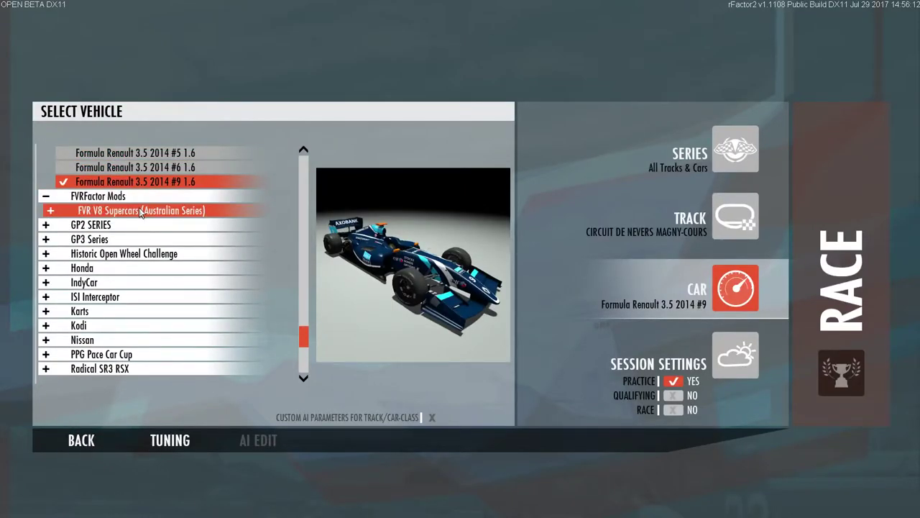
left_click(140, 211)
left_click(141, 254)
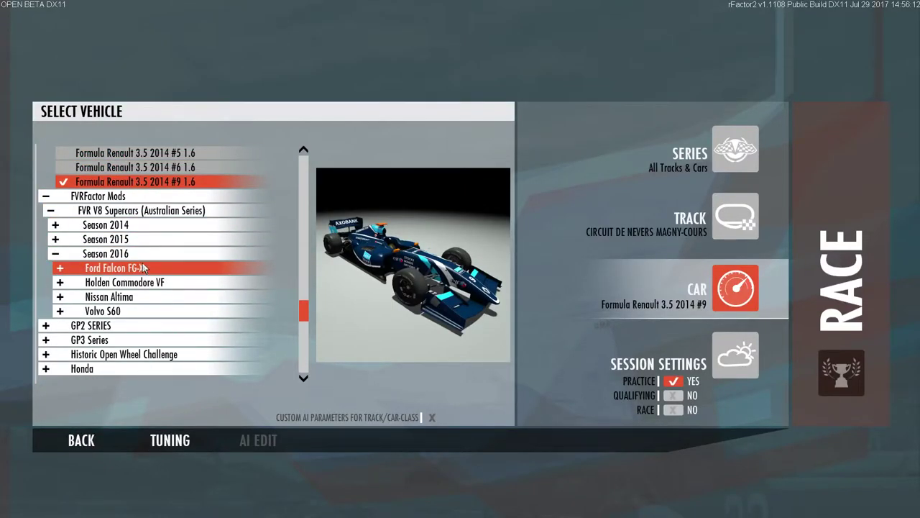
left_click(142, 267)
left_click(148, 314)
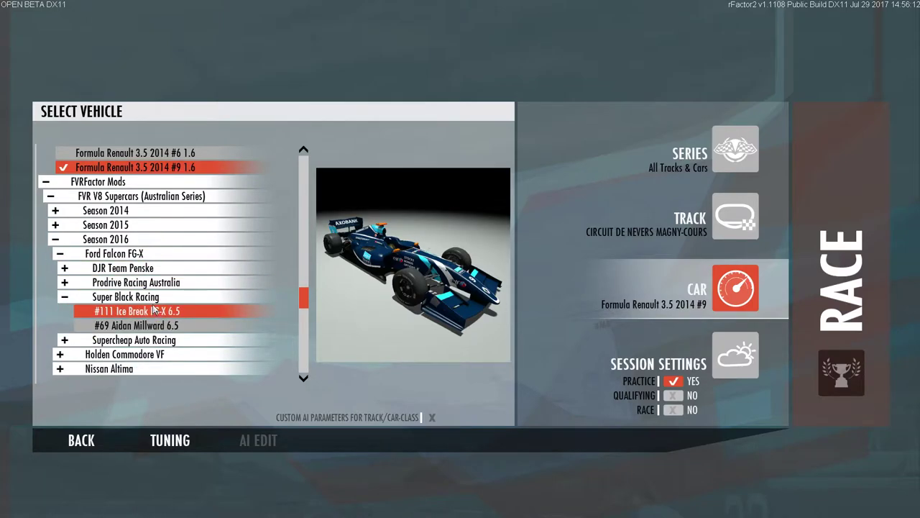
left_click(156, 312)
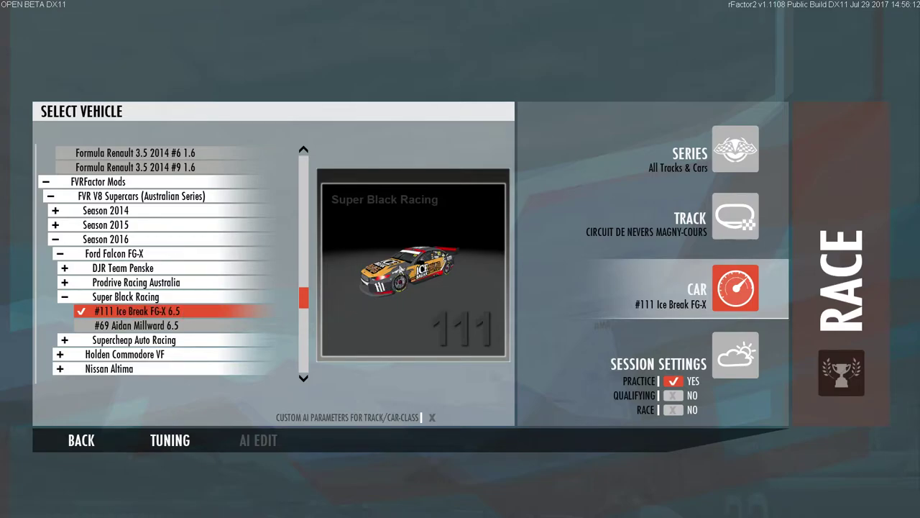
left_click(229, 330)
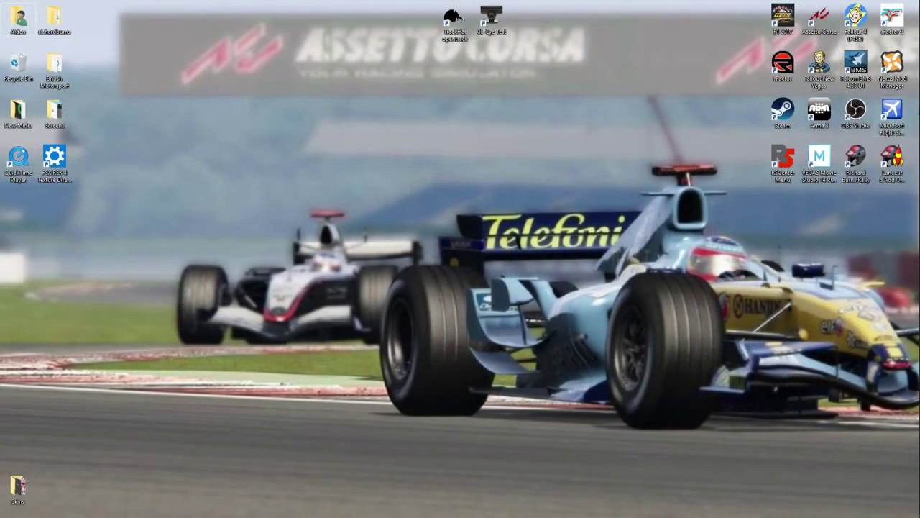
Step: Select the alt texture in the SBL111_AU16 folder, then switch to the alt image in GIMP
left_click(897, 66)
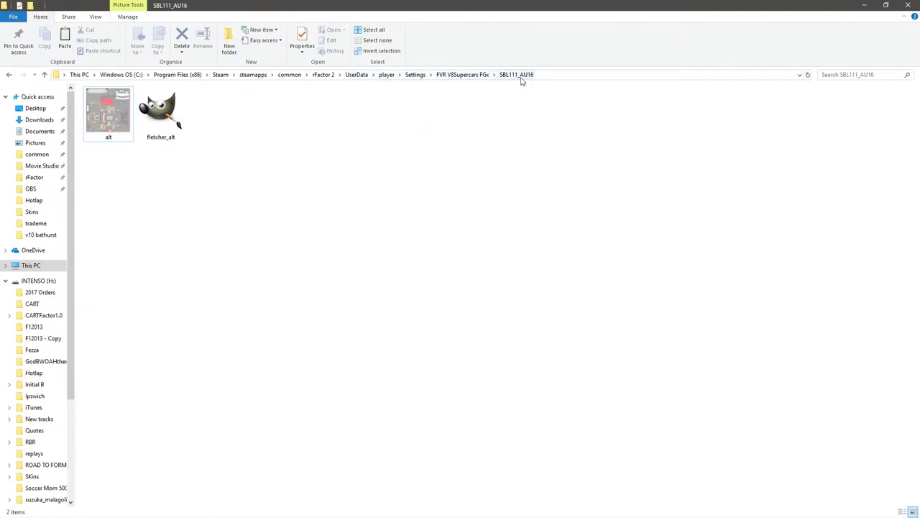
left_click(113, 129)
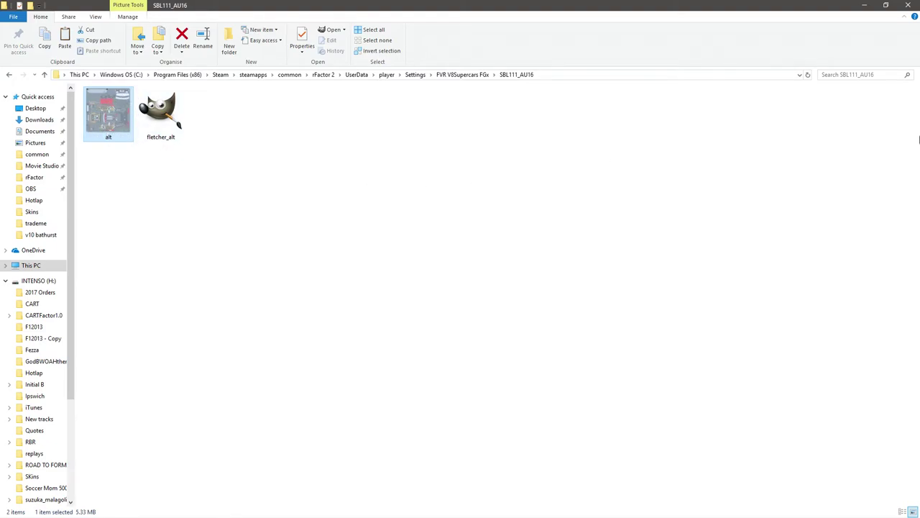
left_click(865, 5)
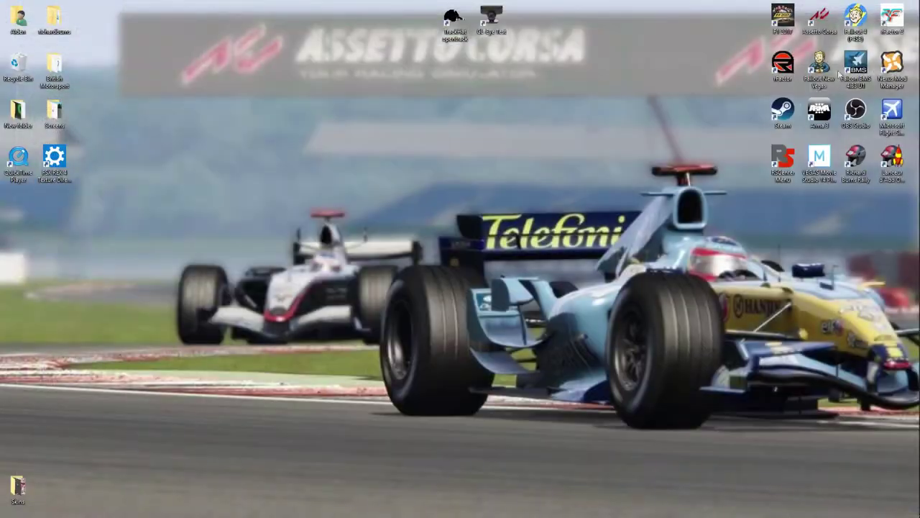
mouse_move(898, 140)
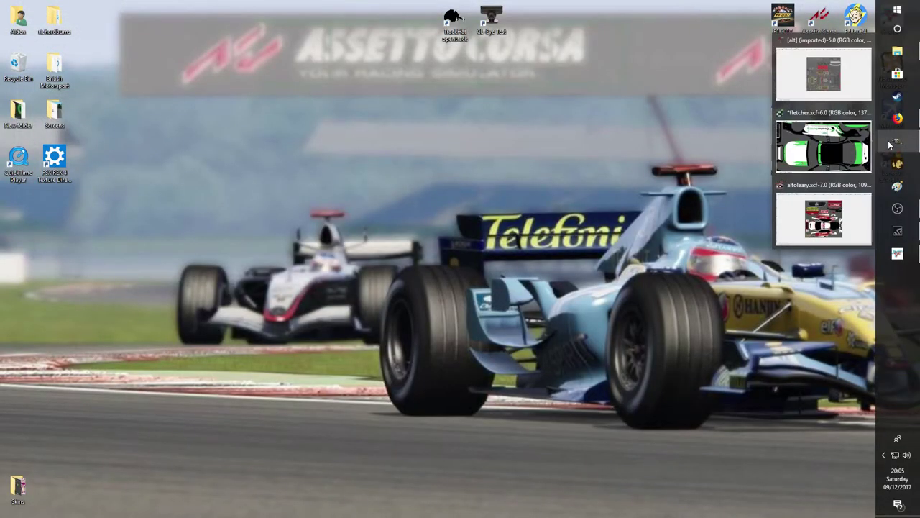
left_click(849, 96)
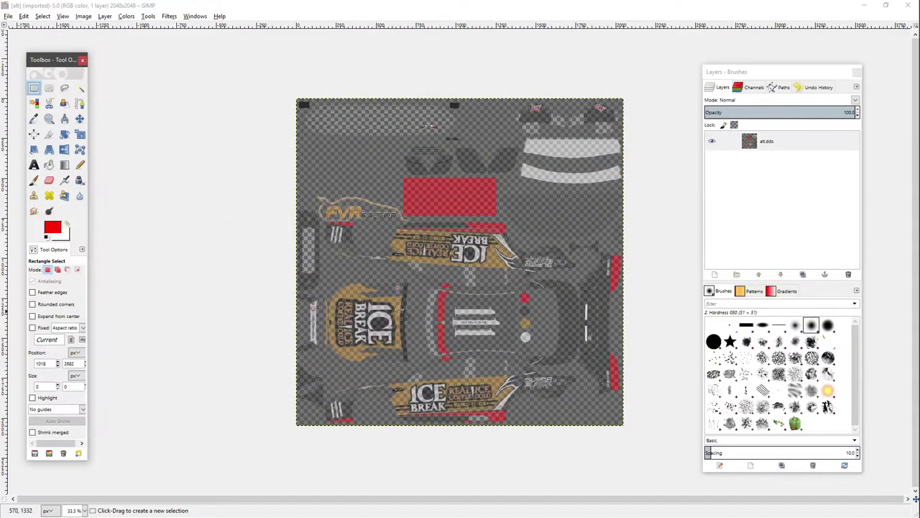
Step: Bucket-fill the ICE BREAK strip, lettering surround and grey background red
left_click(49, 164)
left_click(453, 263)
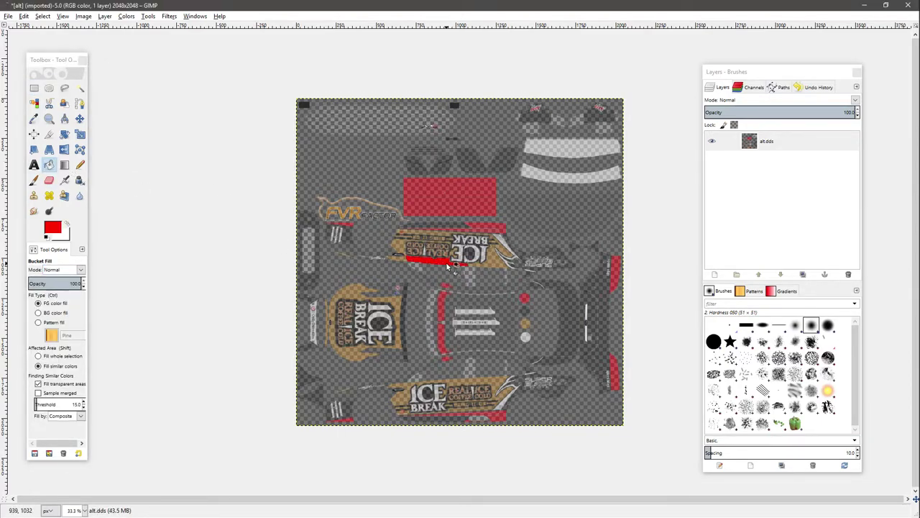
left_click(495, 262)
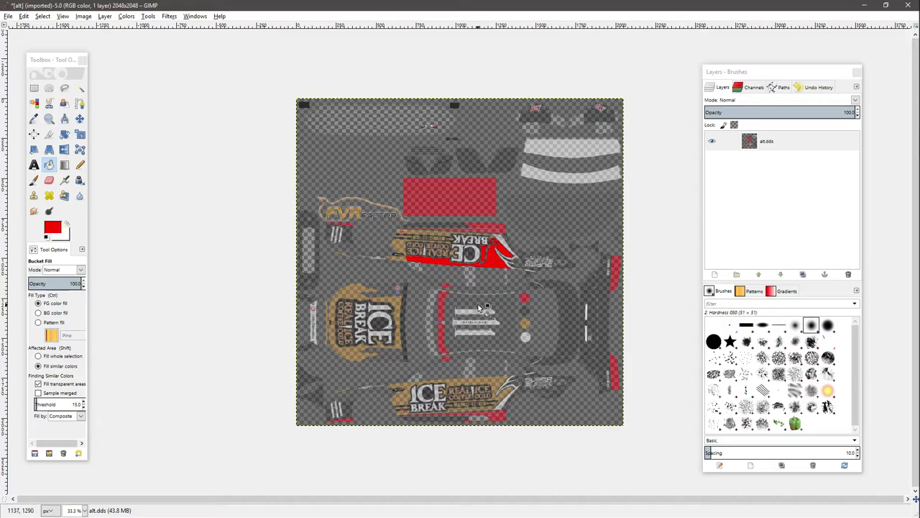
left_click(479, 307)
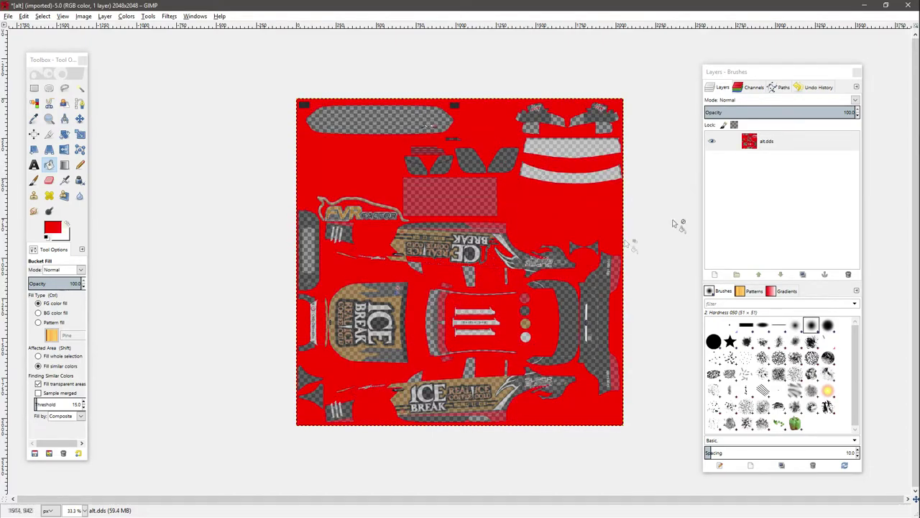
Step: Close the alt texture discarding changes and bring up fletcher.xcf
left_click(908, 7)
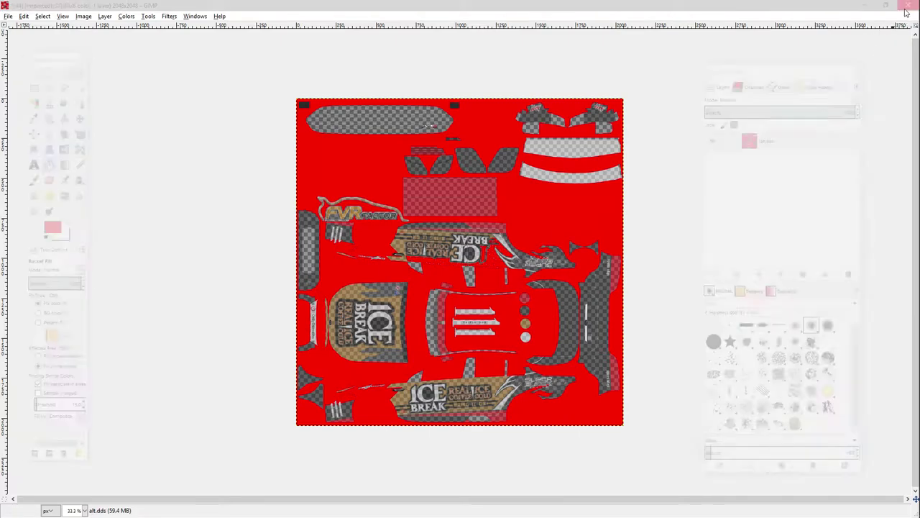
left_click(463, 314)
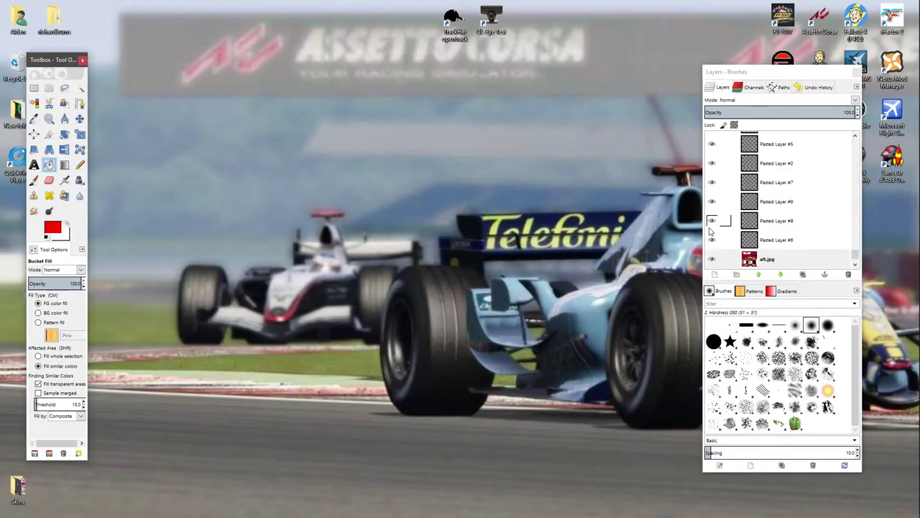
mouse_move(914, 147)
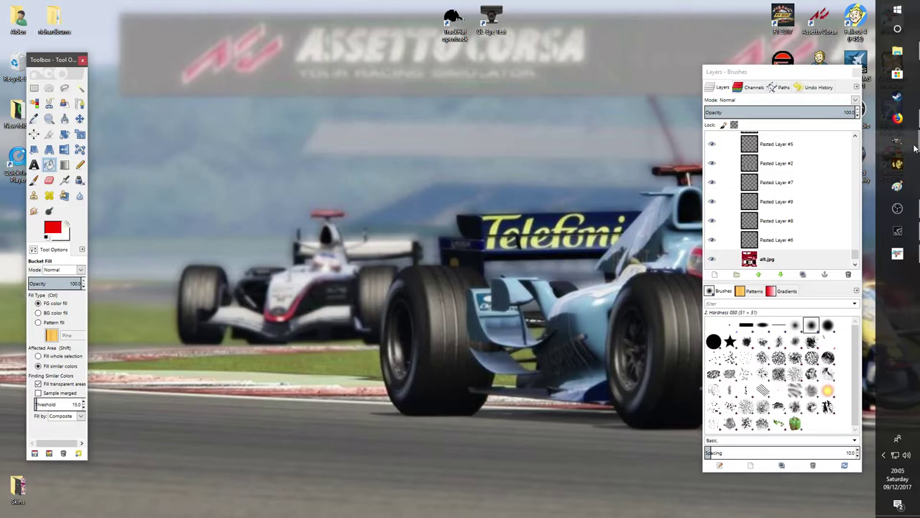
left_click(784, 130)
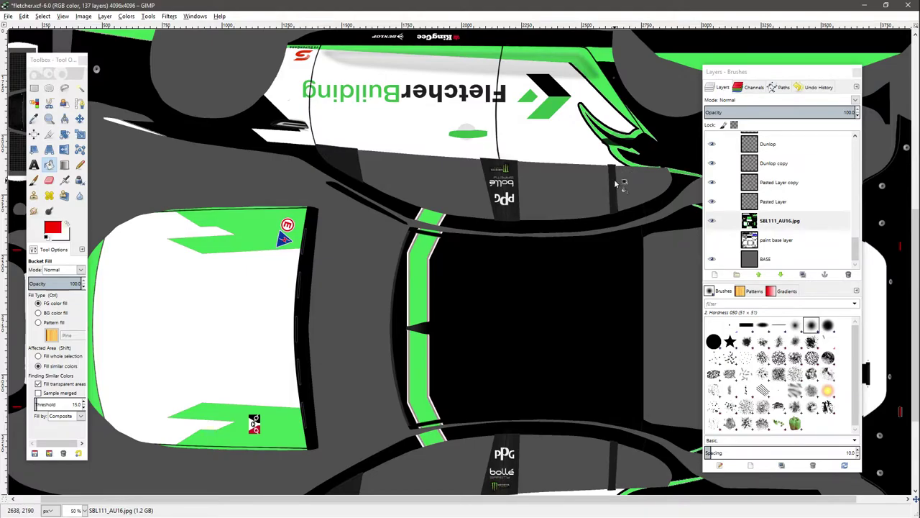
Step: Open the Templates 2014 downloads page in Firefox, then return to the fletcher livery
left_click(897, 118)
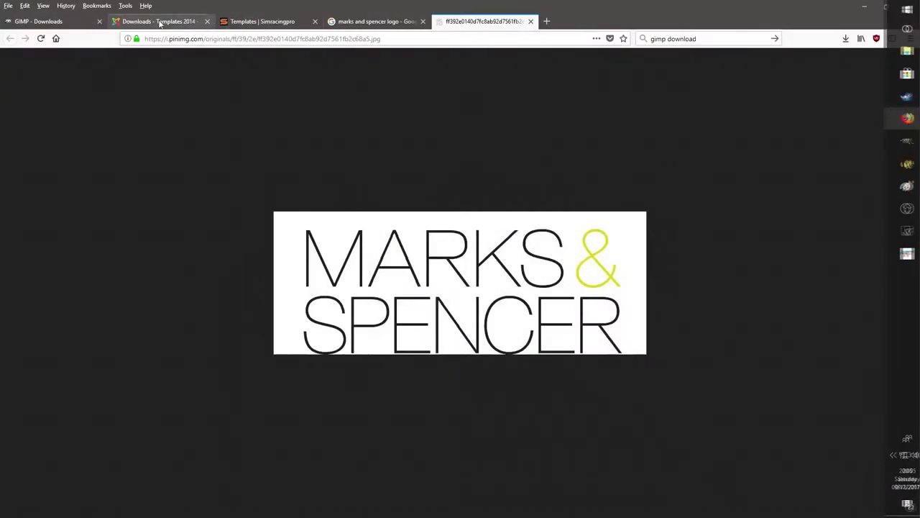
left_click(159, 22)
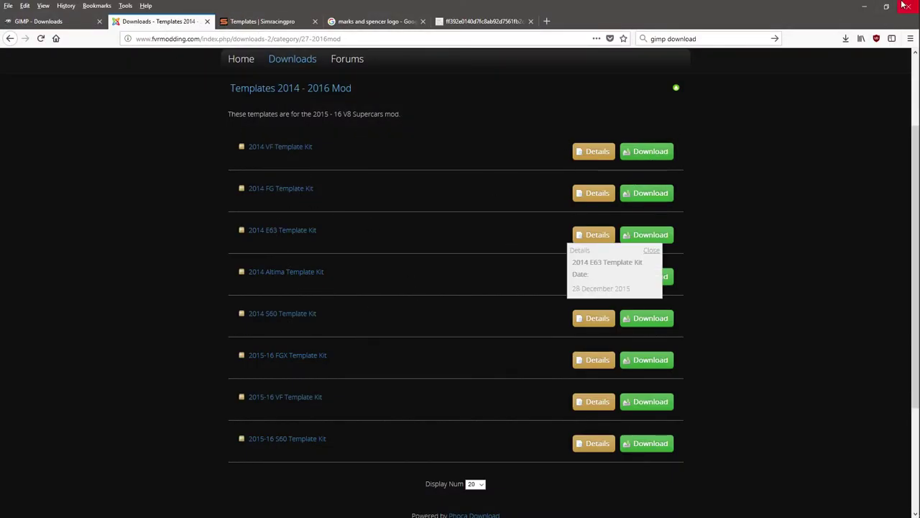
left_click(864, 5)
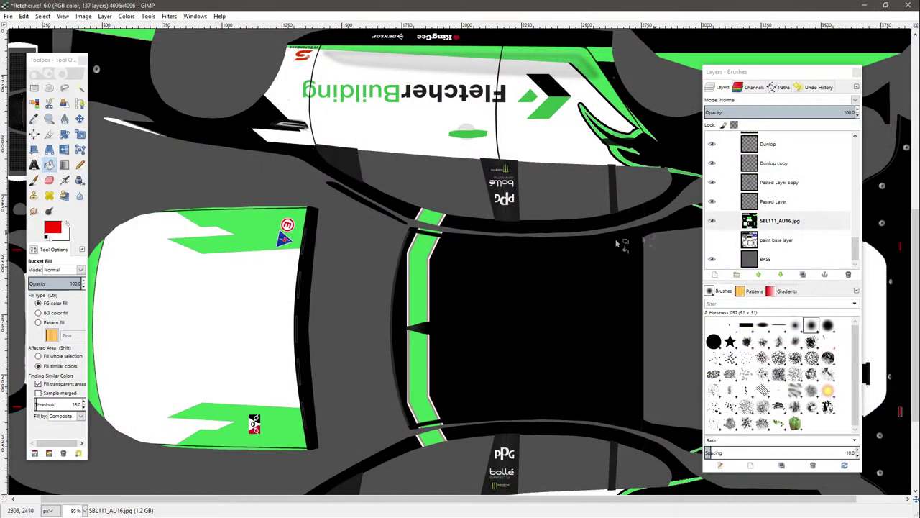
Step: Draw red pencil strokes on the white panel, then undo them
left_click(80, 165)
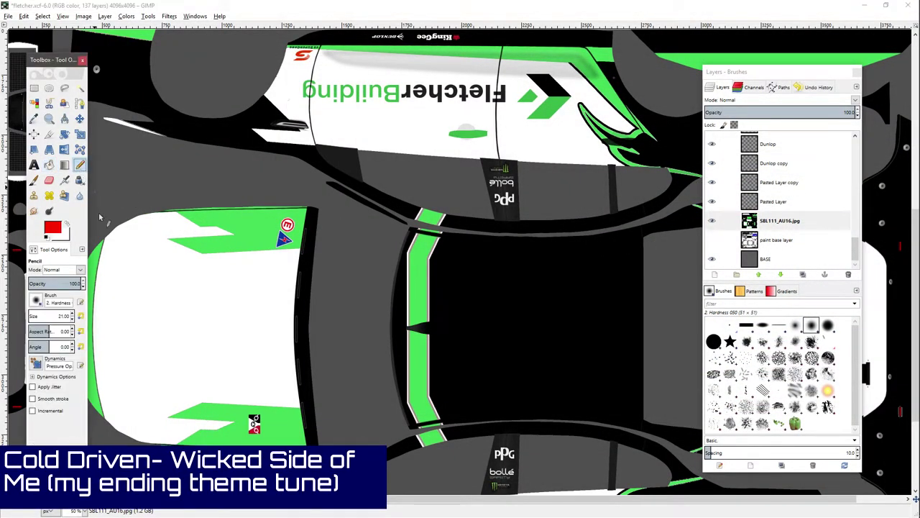
mouse_move(150, 304)
left_mouse_down()
mouse_move(223, 320)
mouse_move(172, 323)
mouse_move(221, 323)
mouse_move(197, 352)
mouse_move(251, 325)
mouse_move(261, 368)
left_mouse_up()
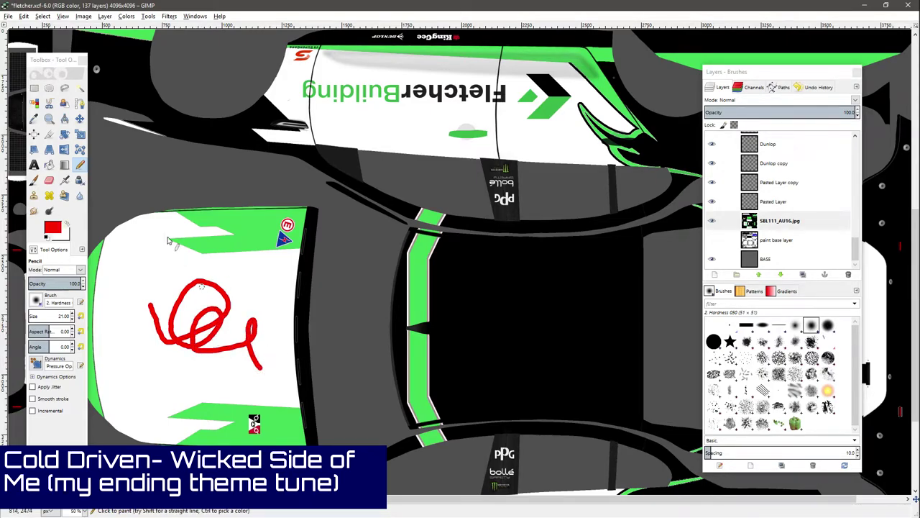
mouse_move(140, 216)
left_mouse_down()
mouse_move(153, 280)
mouse_move(142, 216)
mouse_move(128, 263)
mouse_move(117, 267)
left_mouse_up()
left_click_drag(133, 235, 130, 217)
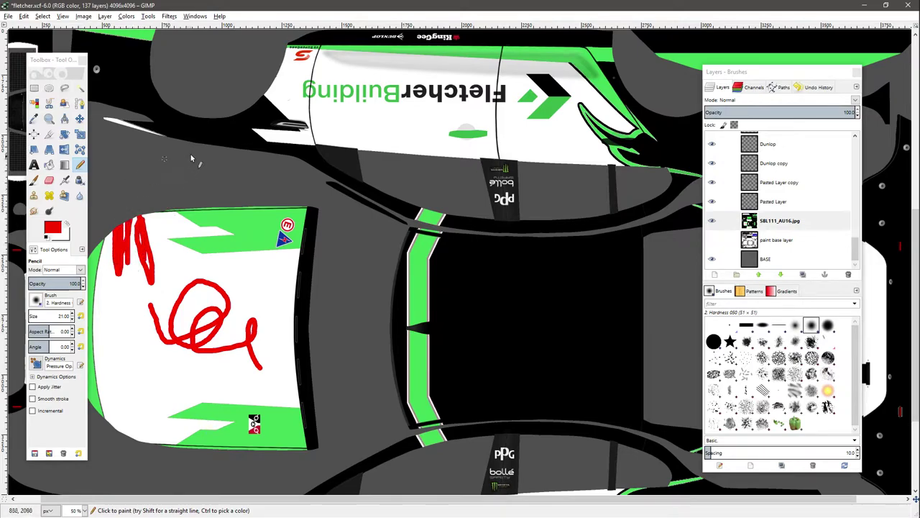
key("ctrl+z")
key("ctrl+z")
key("ctrl+z")
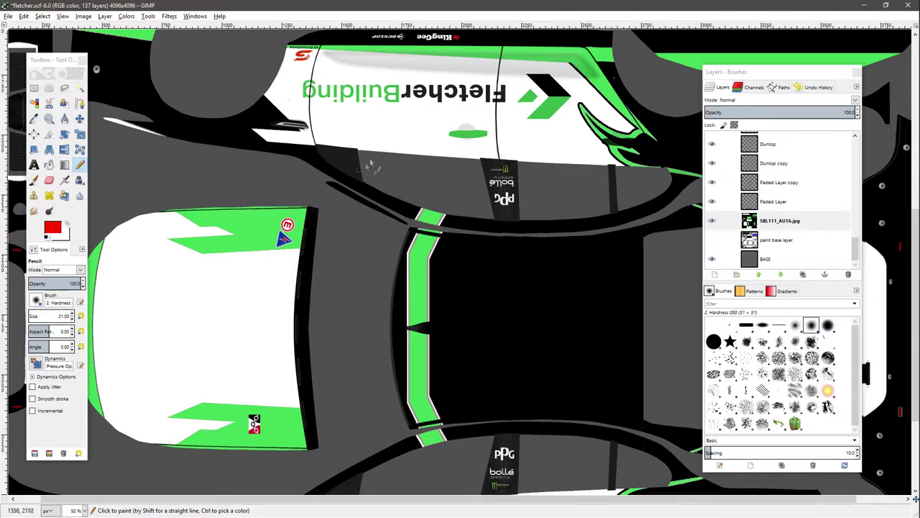
Step: Compare the lower FletcherBuilding side with the white front panel, then bring Firefox forward
key("ctrl+z")
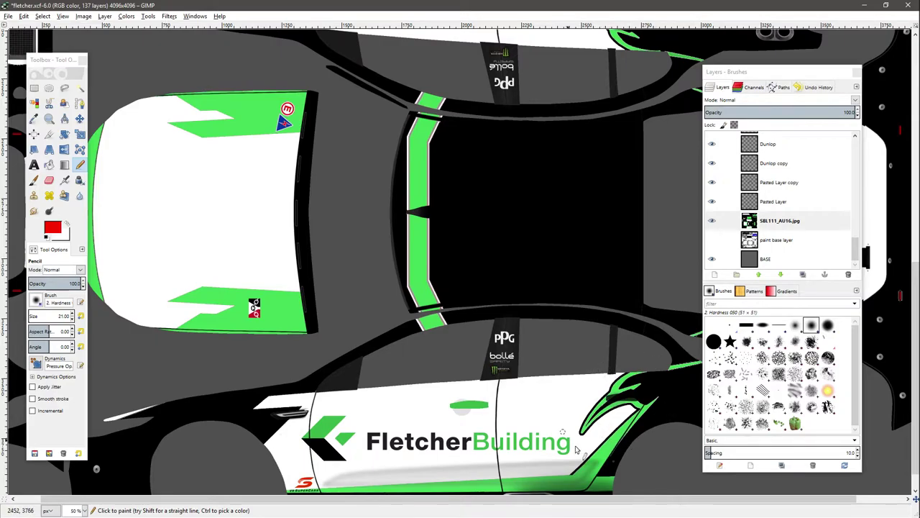
key("ctrl+y")
key("ctrl+z")
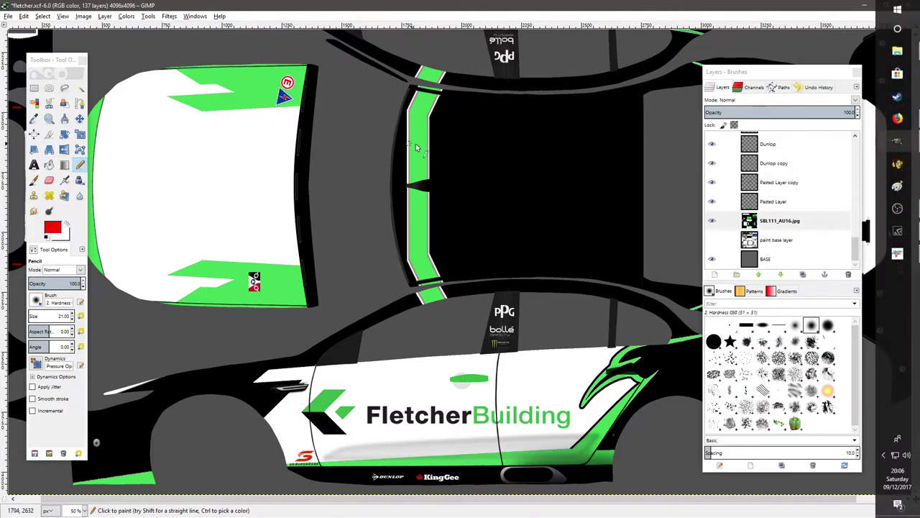
key("ctrl+y")
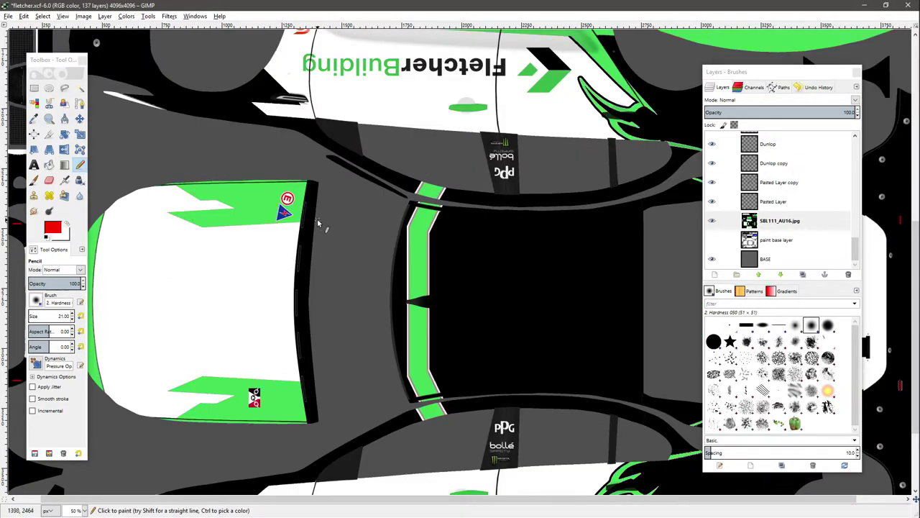
mouse_move(913, 176)
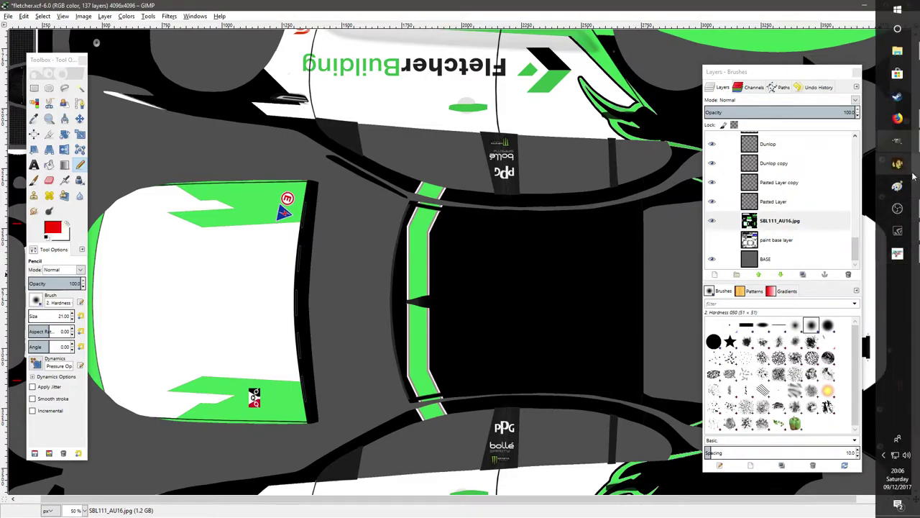
left_click(898, 118)
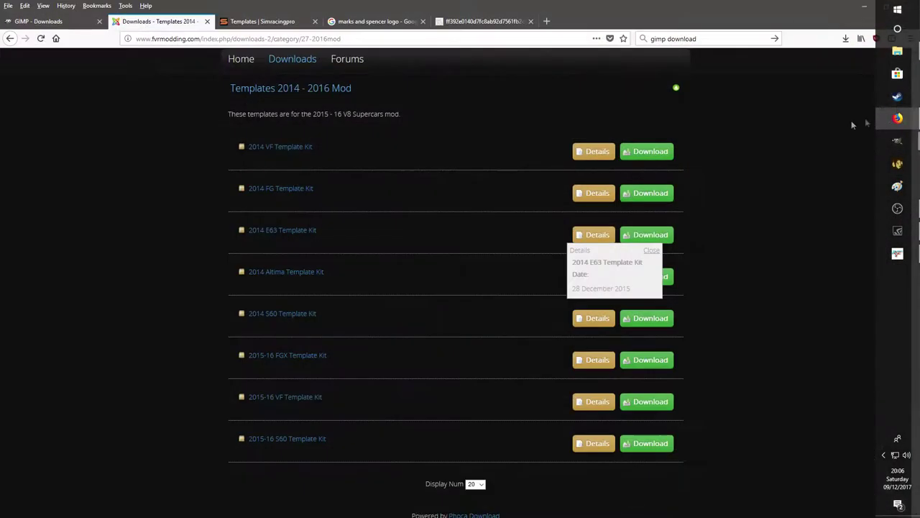
Step: Copy the Marks & Spencer logo from Google Images and minimize Firefox
left_click(369, 21)
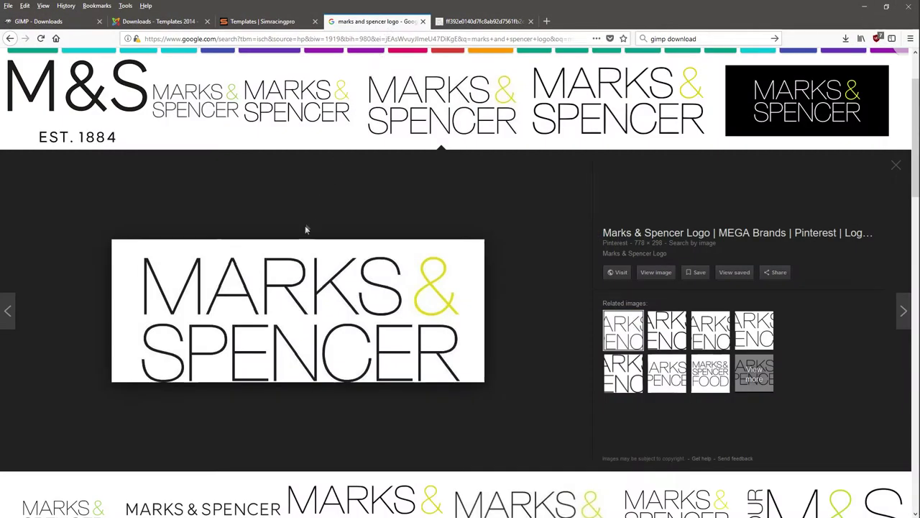
right_click(343, 300)
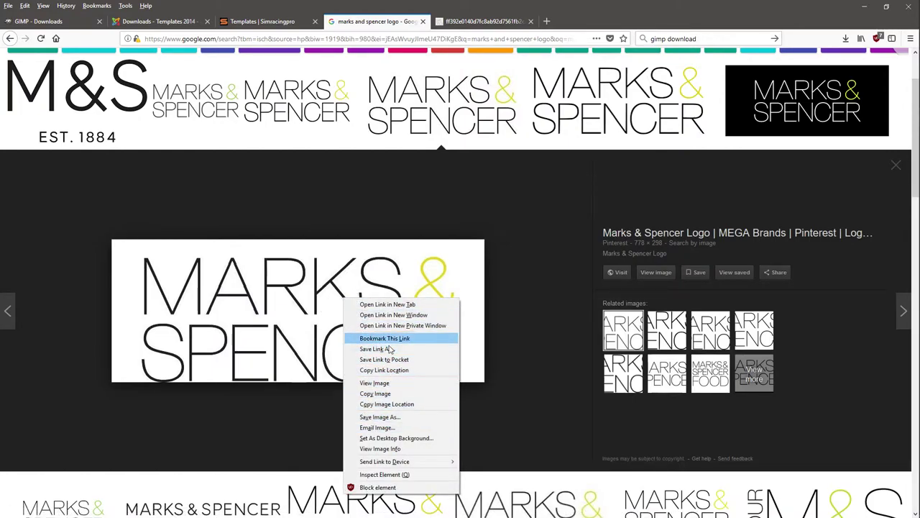
left_click(391, 394)
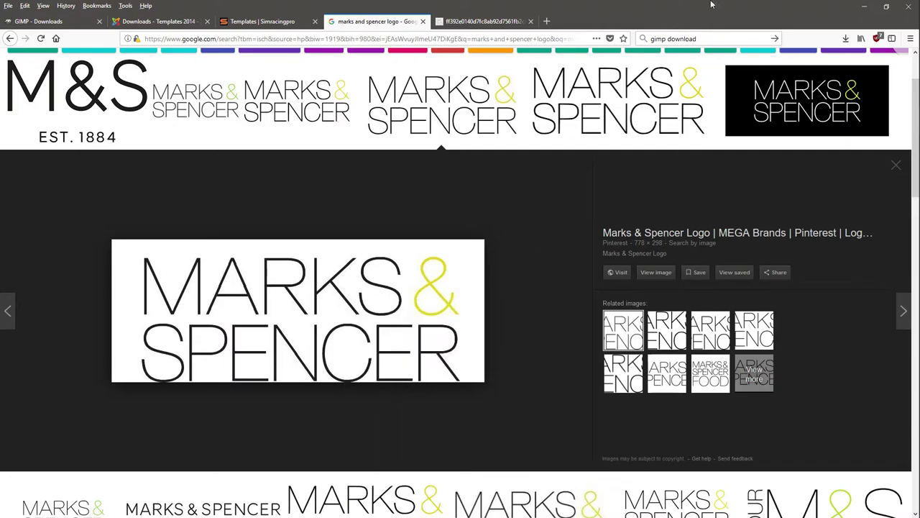
left_click(864, 7)
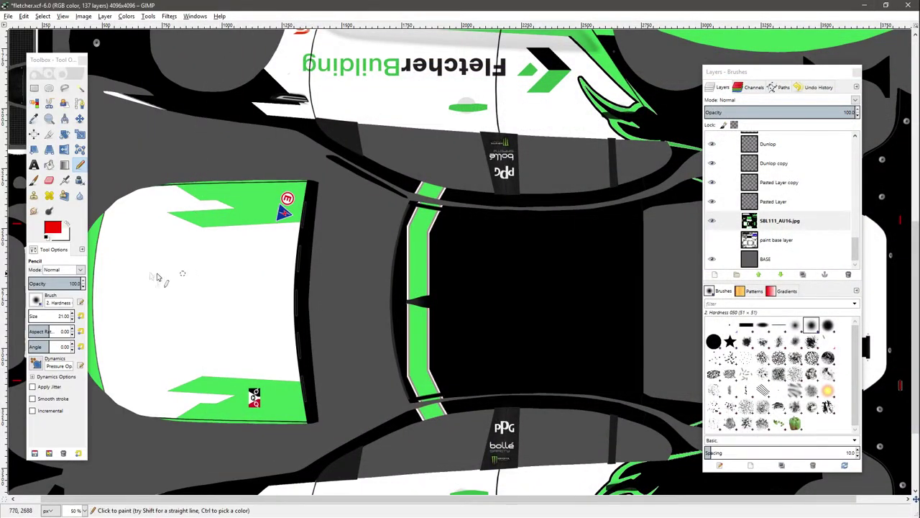
Step: Paste the Marks & Spencer logo and move it onto the white panel
key("ctrl+v")
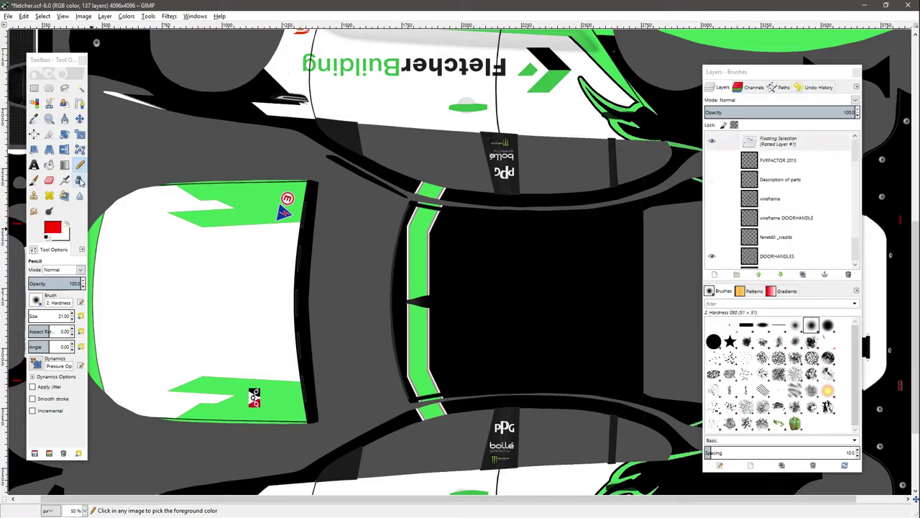
left_click(79, 118)
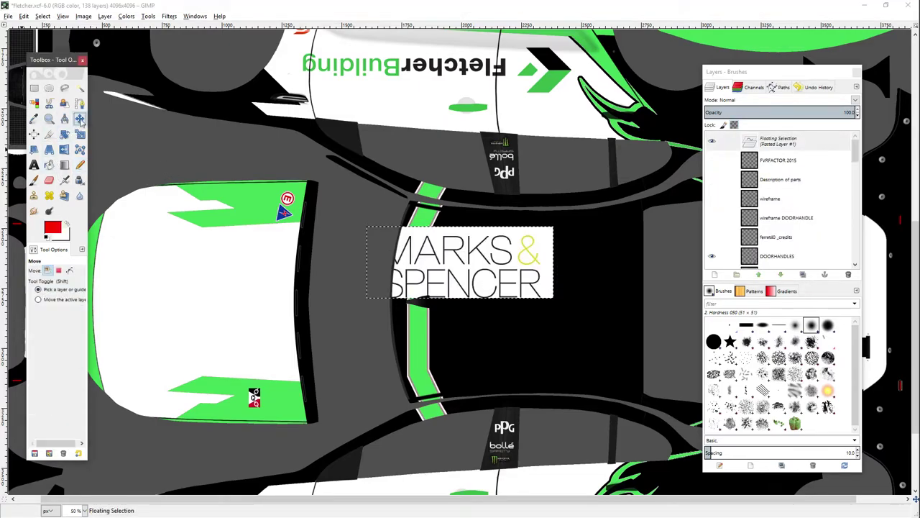
left_click_drag(479, 262, 233, 289)
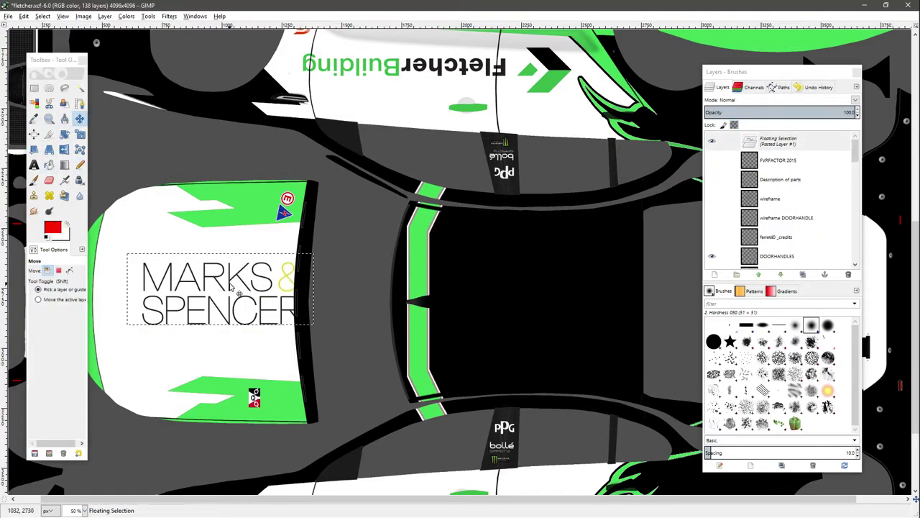
Step: Rotate the logo 90° clockwise and fine-tune its position on the white panel
right_click(232, 290)
mouse_move(258, 345)
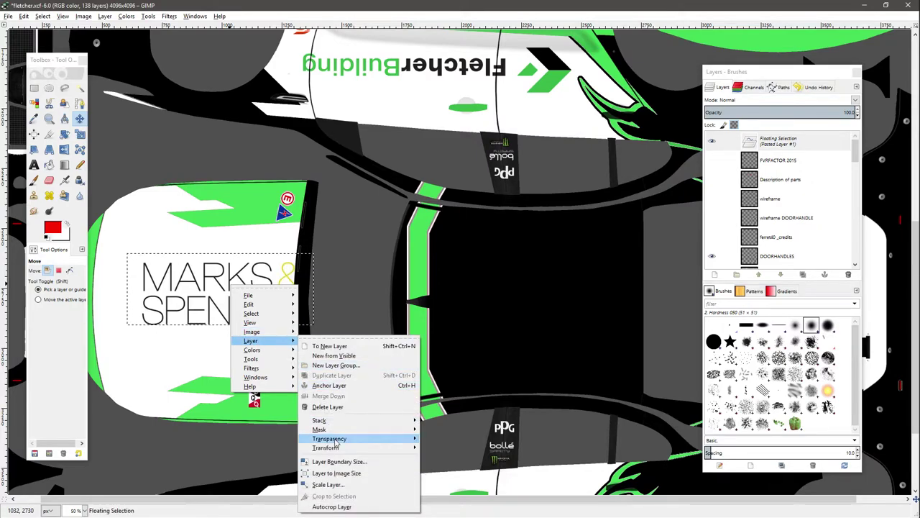
mouse_move(338, 447)
left_click(460, 464)
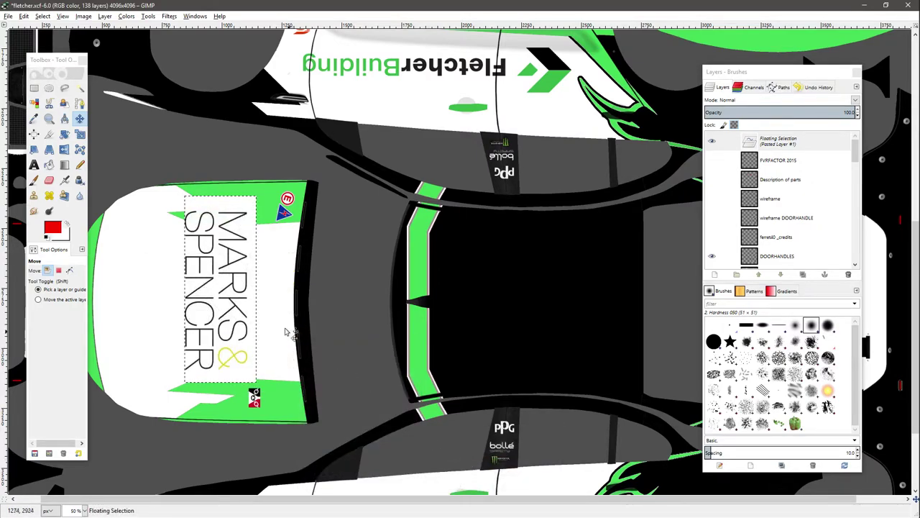
left_click_drag(238, 278, 256, 302)
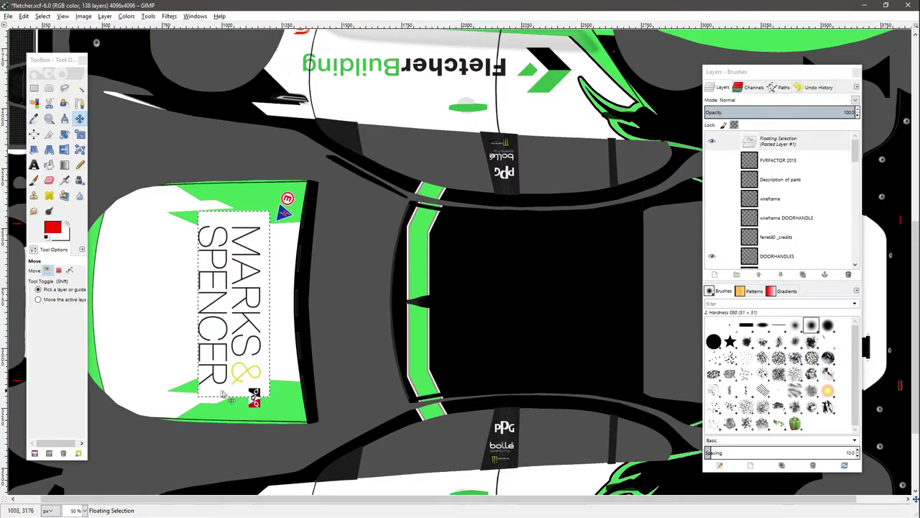
left_click_drag(248, 256, 248, 267)
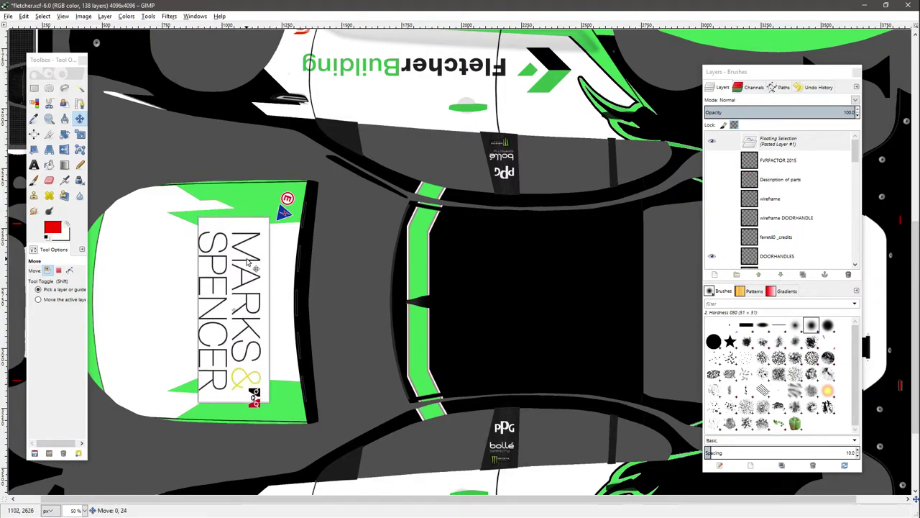
left_click_drag(248, 258, 249, 260)
right_click(249, 260)
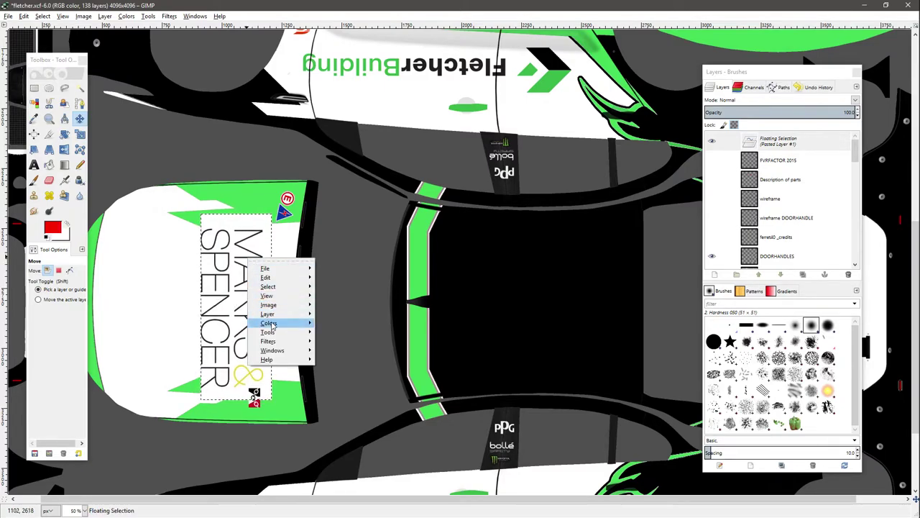
mouse_move(277, 328)
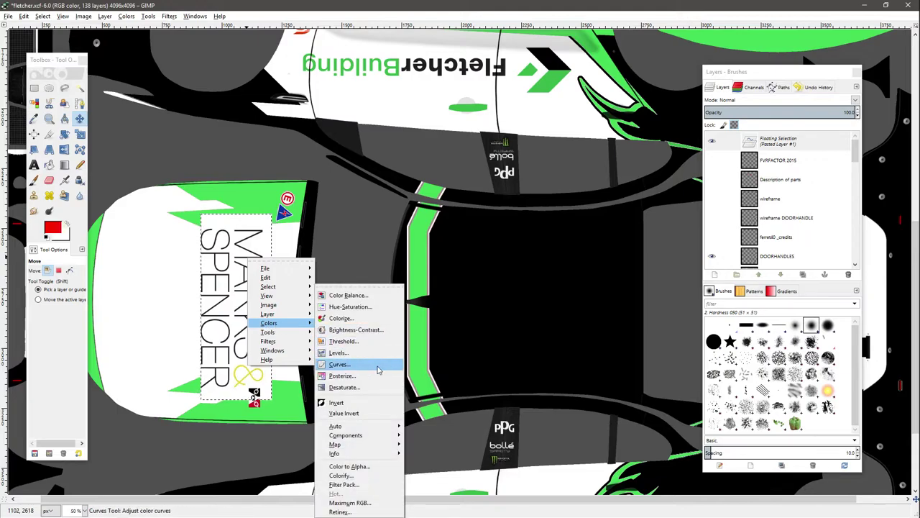
Step: Apply Color to Alpha with white as the From colour to remove the logo's white background
left_click(365, 467)
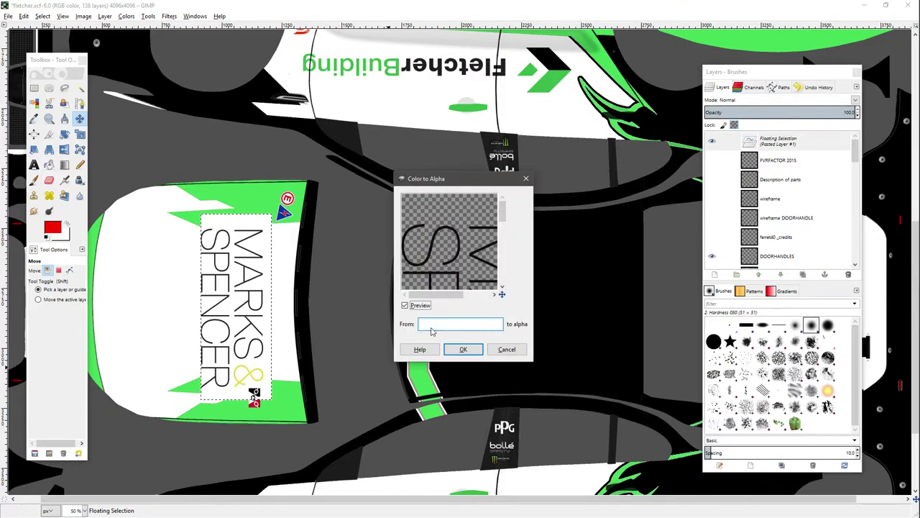
left_click(432, 327)
left_click(424, 305)
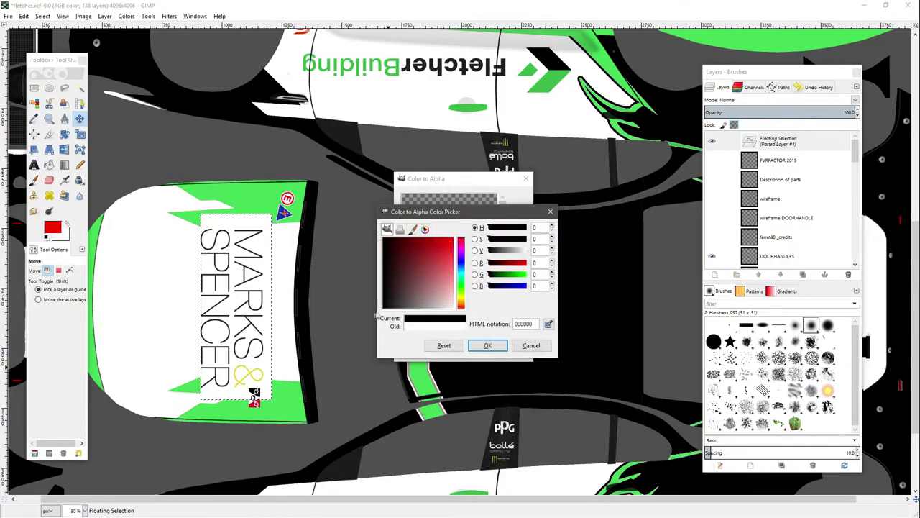
left_click(486, 346)
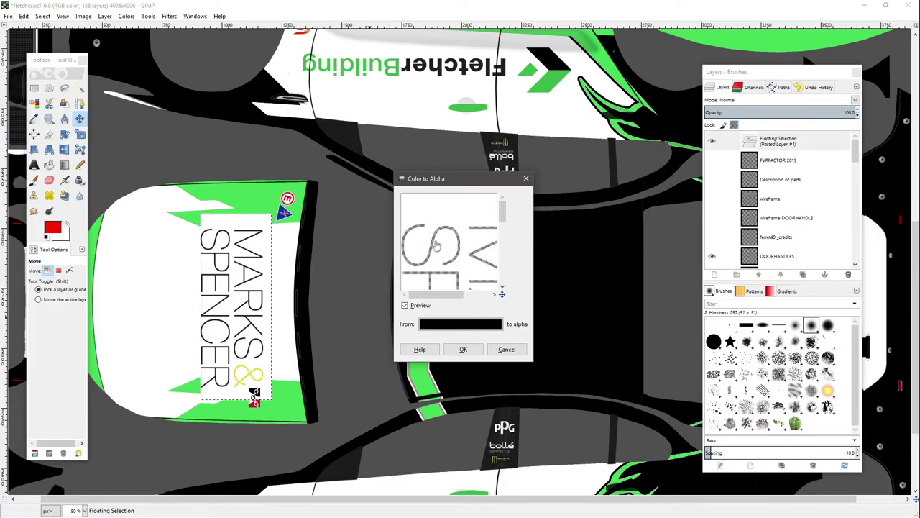
left_click(451, 327)
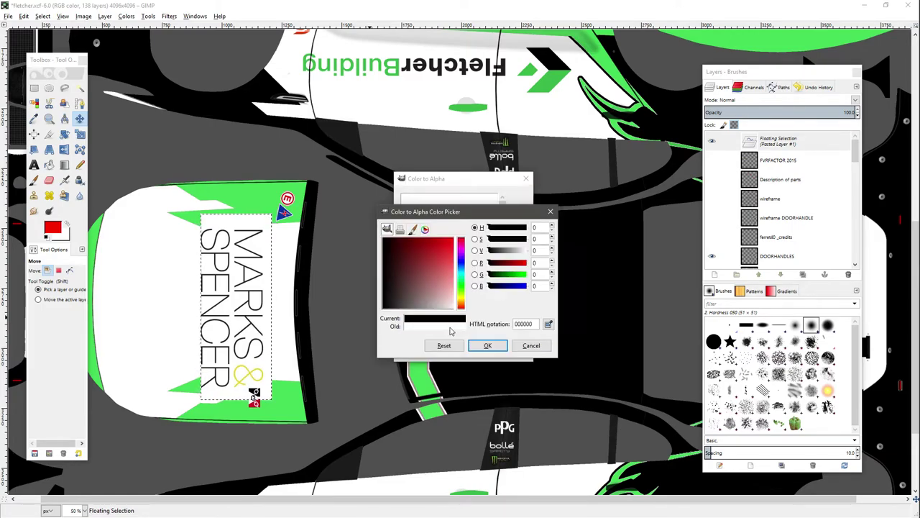
left_click(385, 238)
left_click(488, 346)
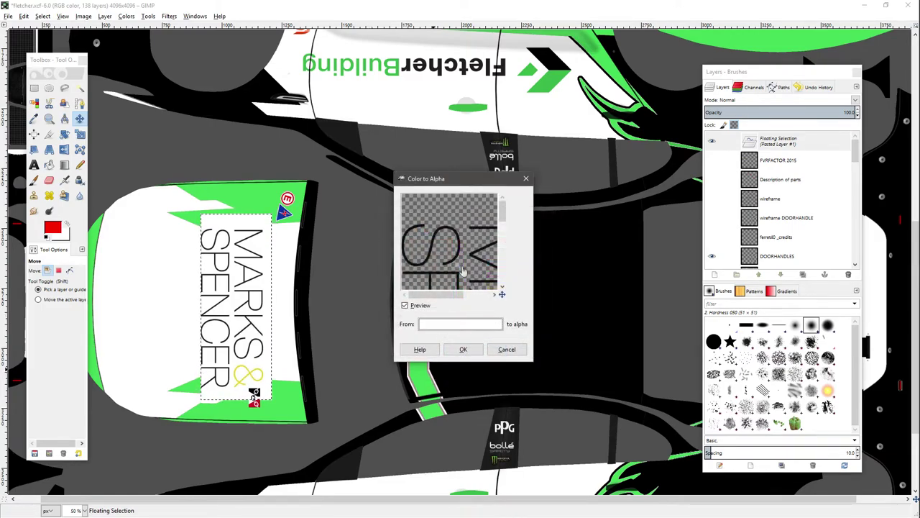
left_click(463, 349)
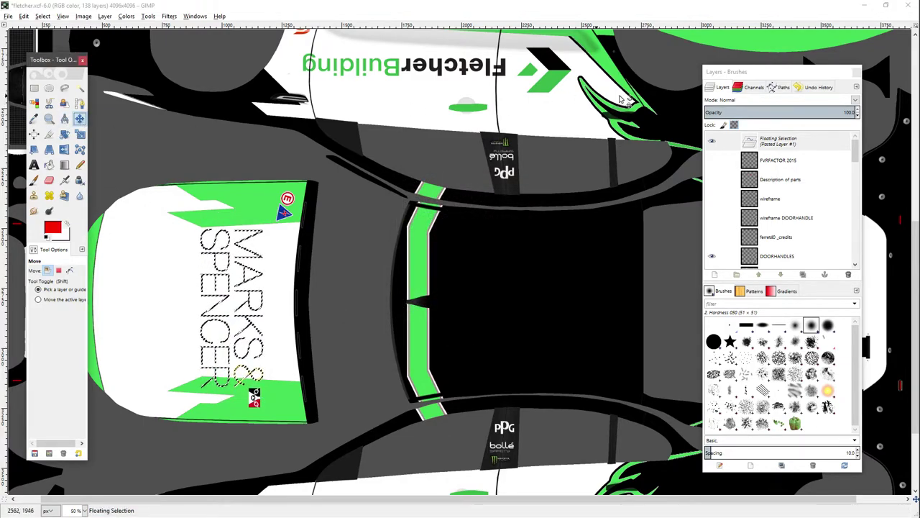
Step: Turn the floating Marks & Spencer logo into a new layer and nudge it slightly up
right_click(723, 137)
left_click(777, 160)
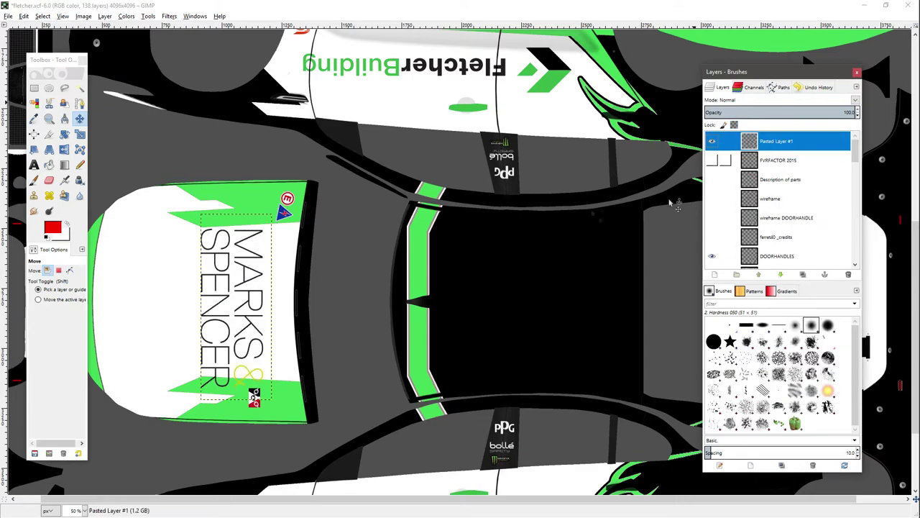
left_click(246, 242)
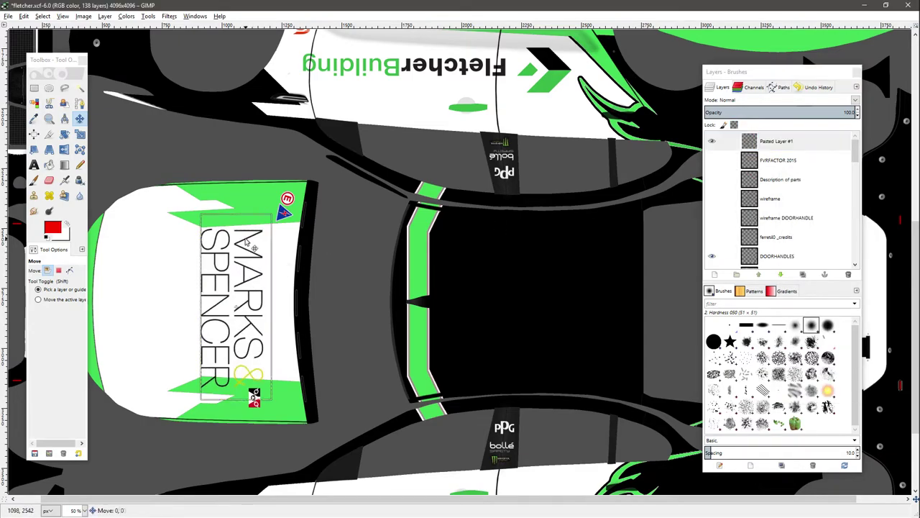
left_click_drag(246, 242, 248, 234)
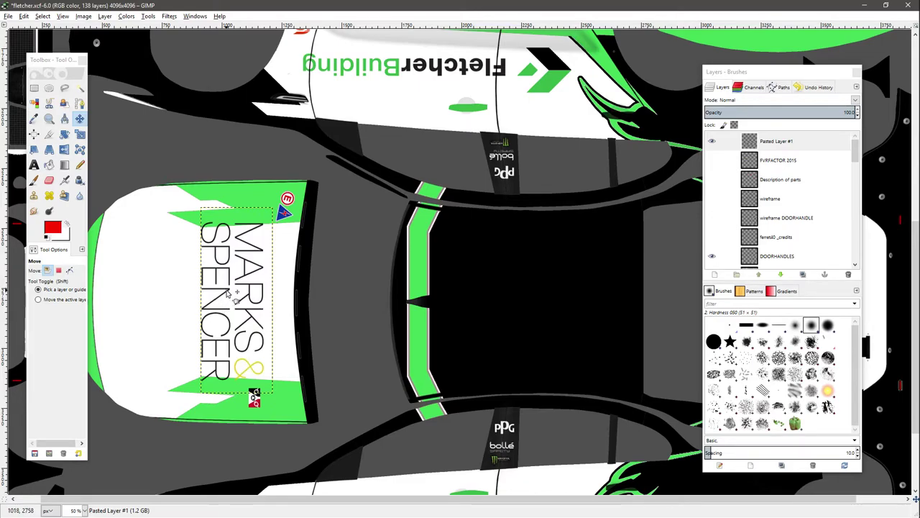
Step: Drag the Marks & Spencer logo layer from the front panel onto the black roof
left_click_drag(228, 291, 237, 287)
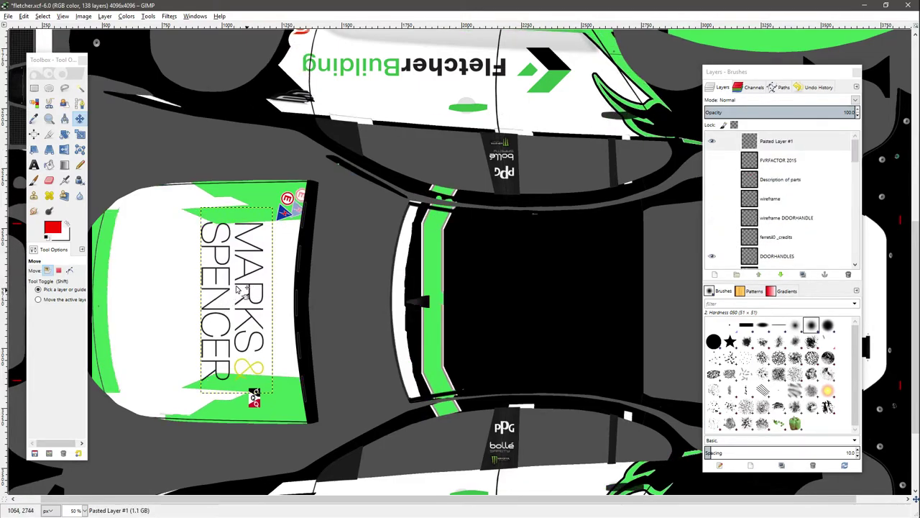
scroll(227, 296, "up", 2)
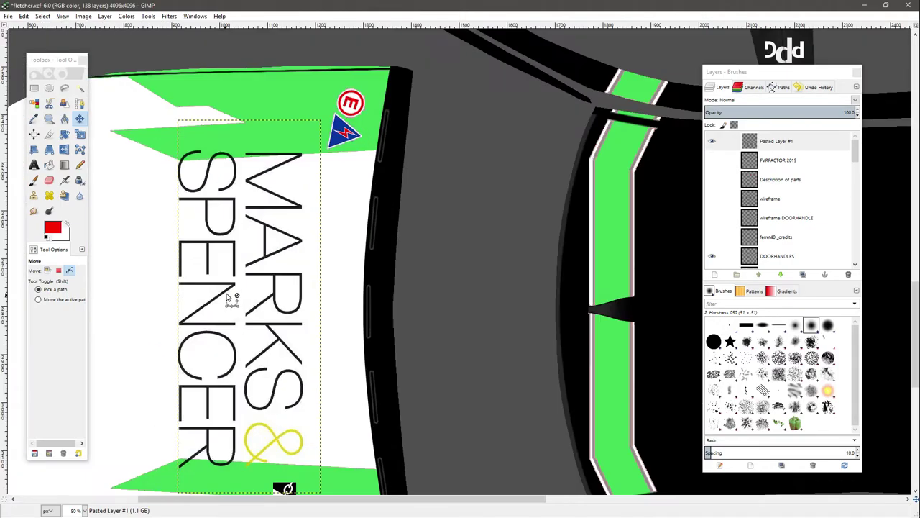
scroll(227, 296, "up", 2)
scroll(238, 284, "up", 2)
left_click_drag(263, 280, 481, 267)
scroll(602, 267, "down", 3)
scroll(602, 268, "down", 3)
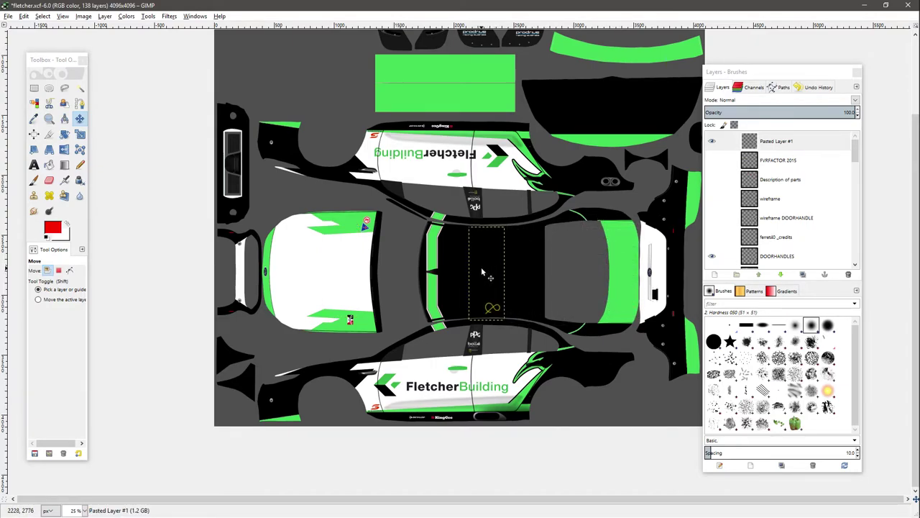
right_click(481, 267)
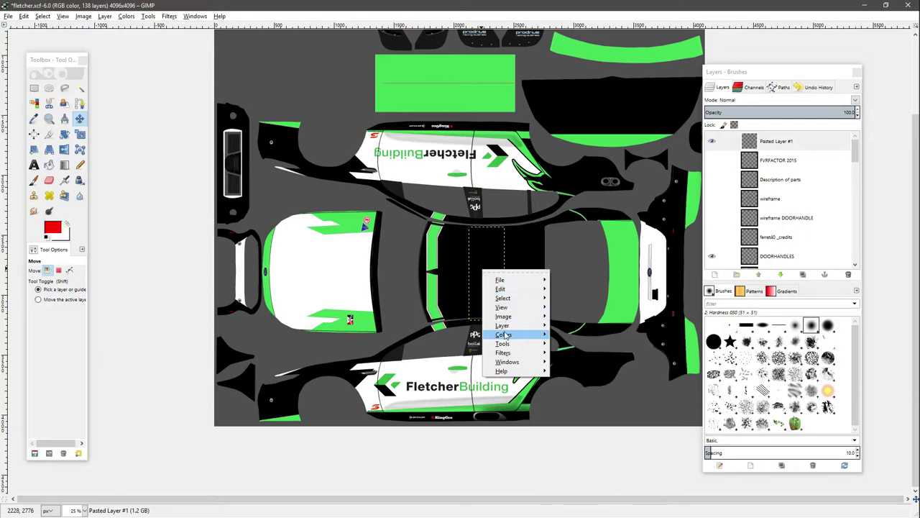
Step: Invert the logo to white lettering, then view the #69 car front three-quarter in rFactor 2
mouse_move(510, 334)
left_click(570, 403)
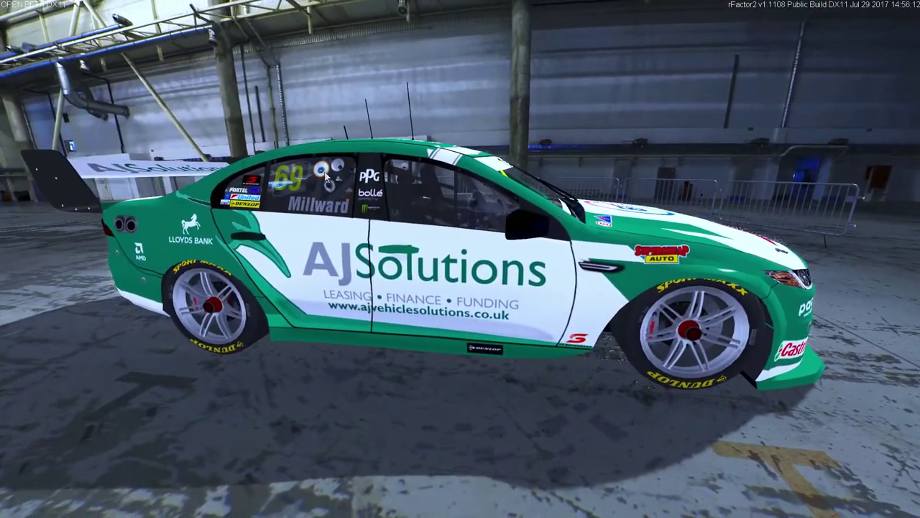
scroll(338, 208, "up", 3)
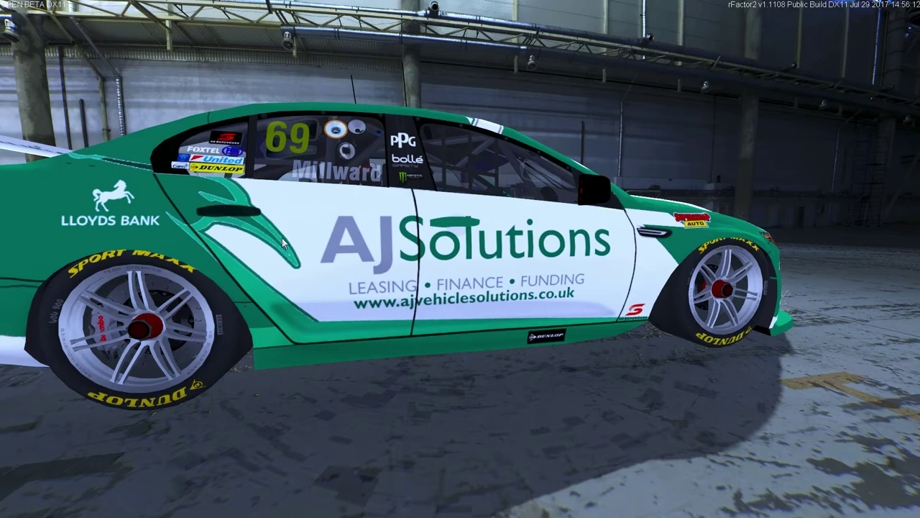
left_click_drag(349, 264, 266, 195)
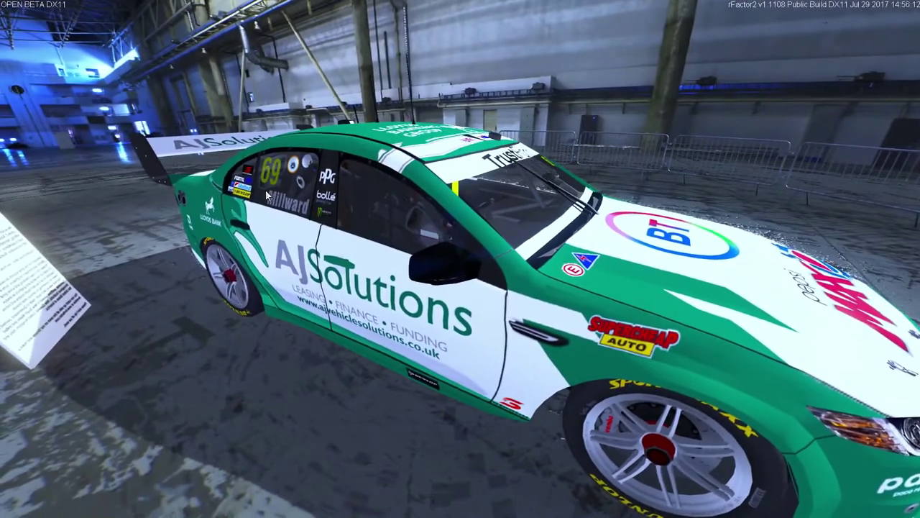